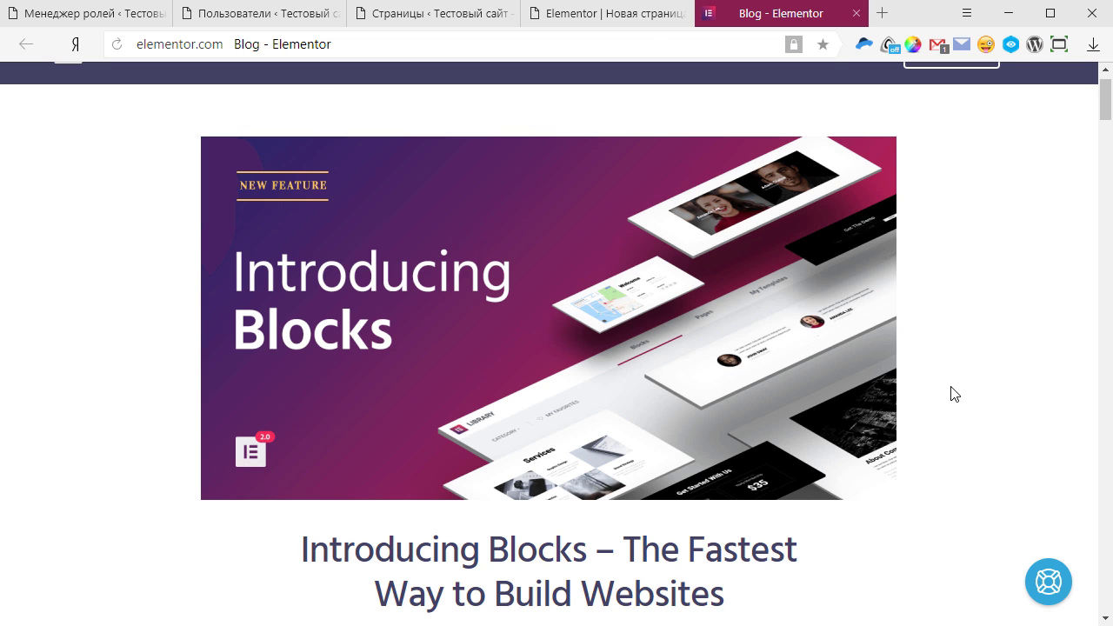
pyautogui.hotkey('ctrl', 'shift', 'Tab')
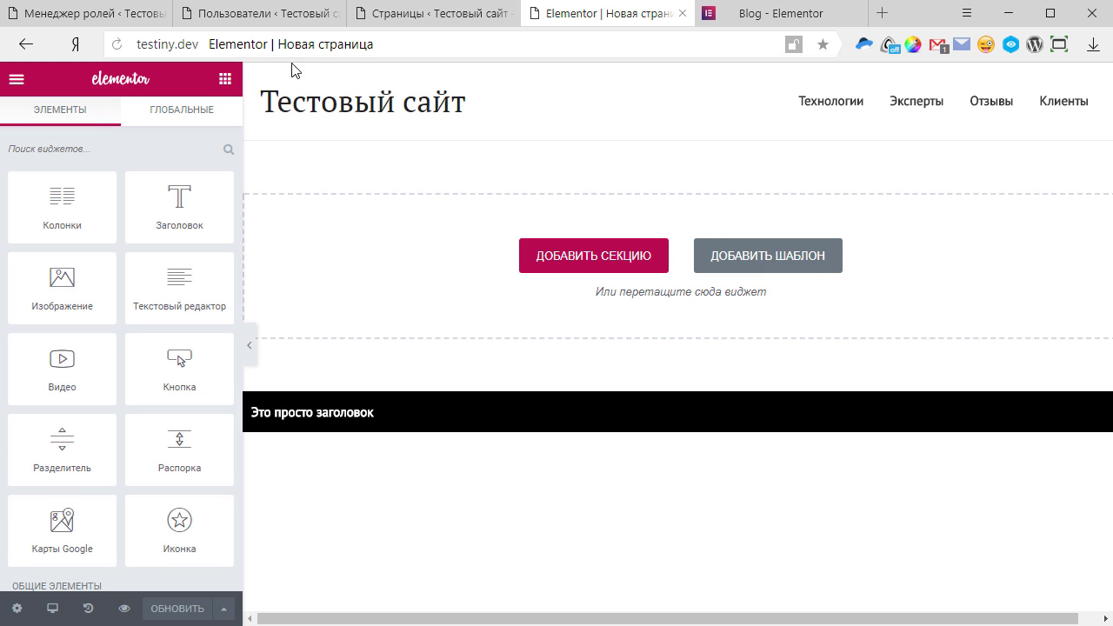
pyautogui.click(123, 14)
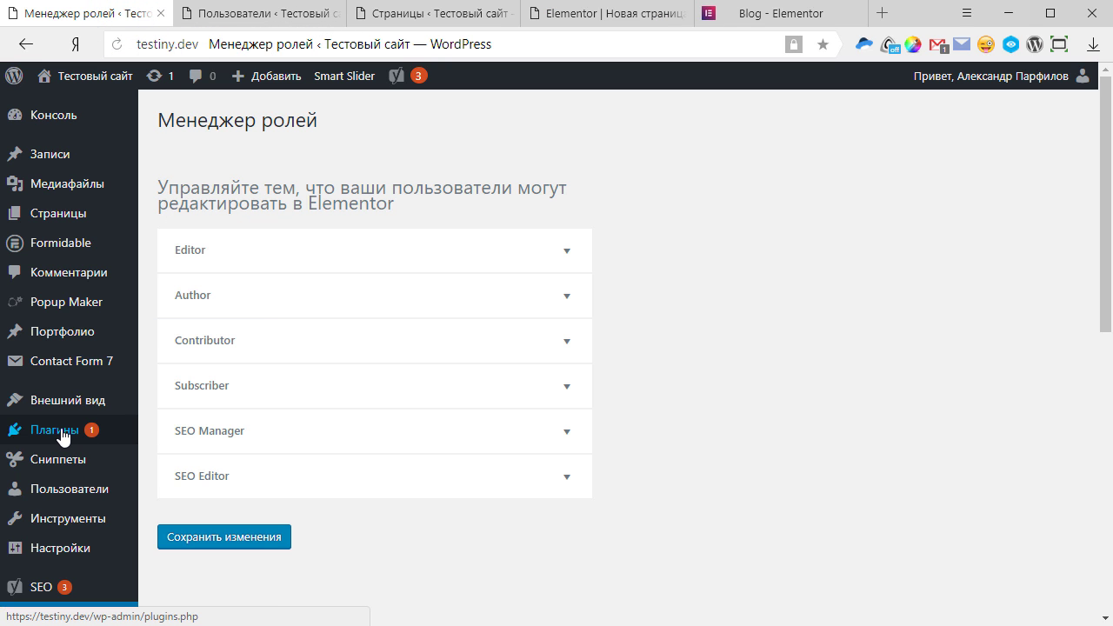
pyautogui.moveTo(63, 435)
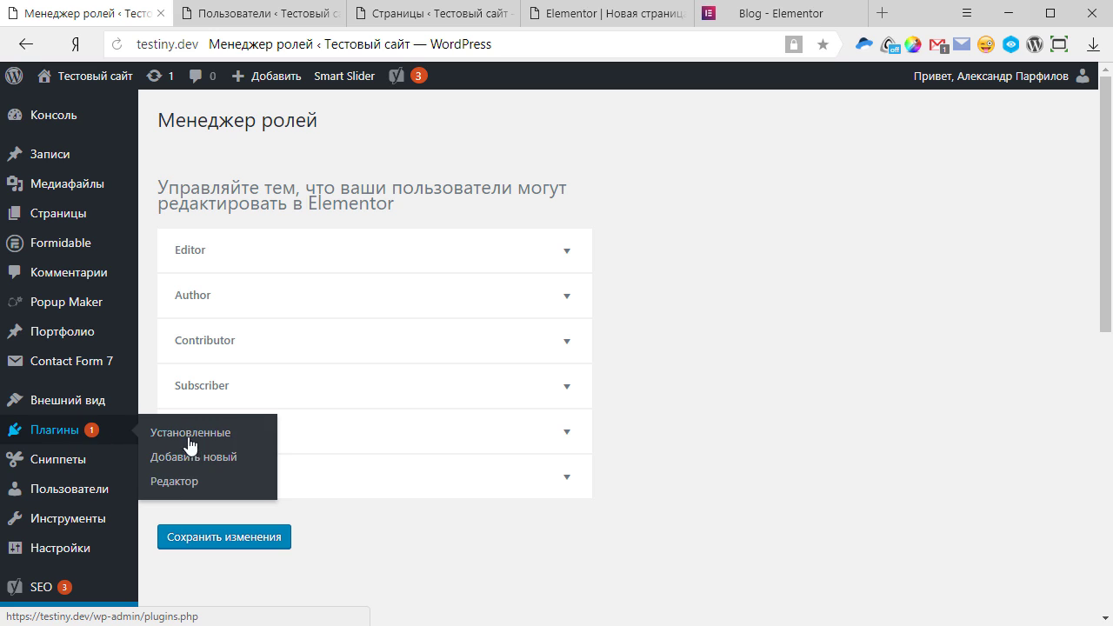
pyautogui.moveTo(188, 168)
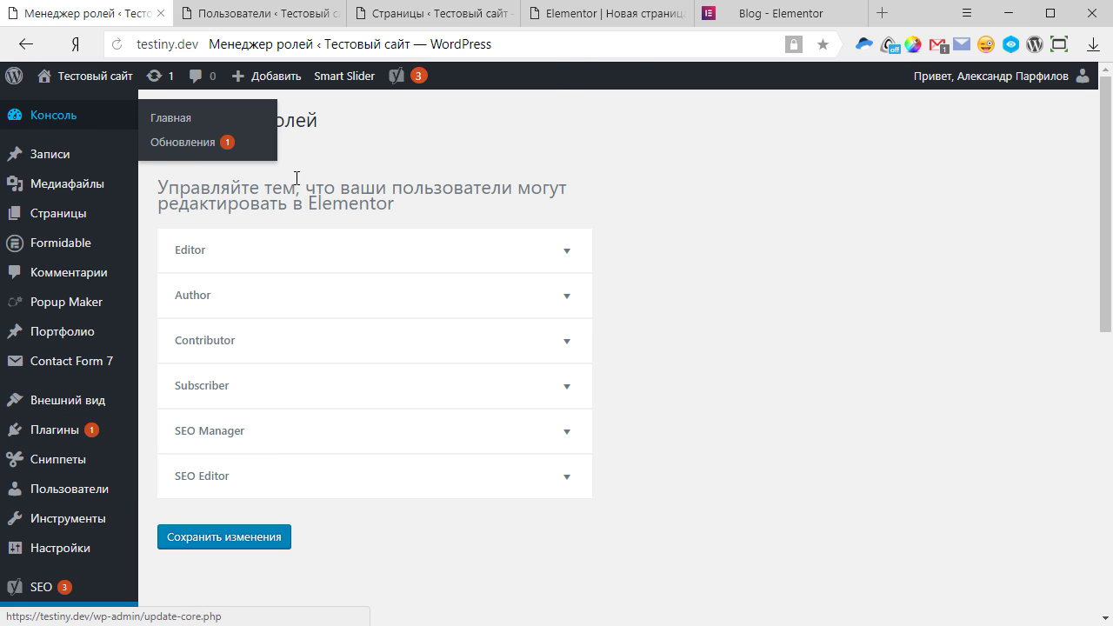
# - Open the template library from the Elementor page Новая страница and browse its ready-made blocks
pyautogui.click(574, 14)
pyautogui.click(732, 258)
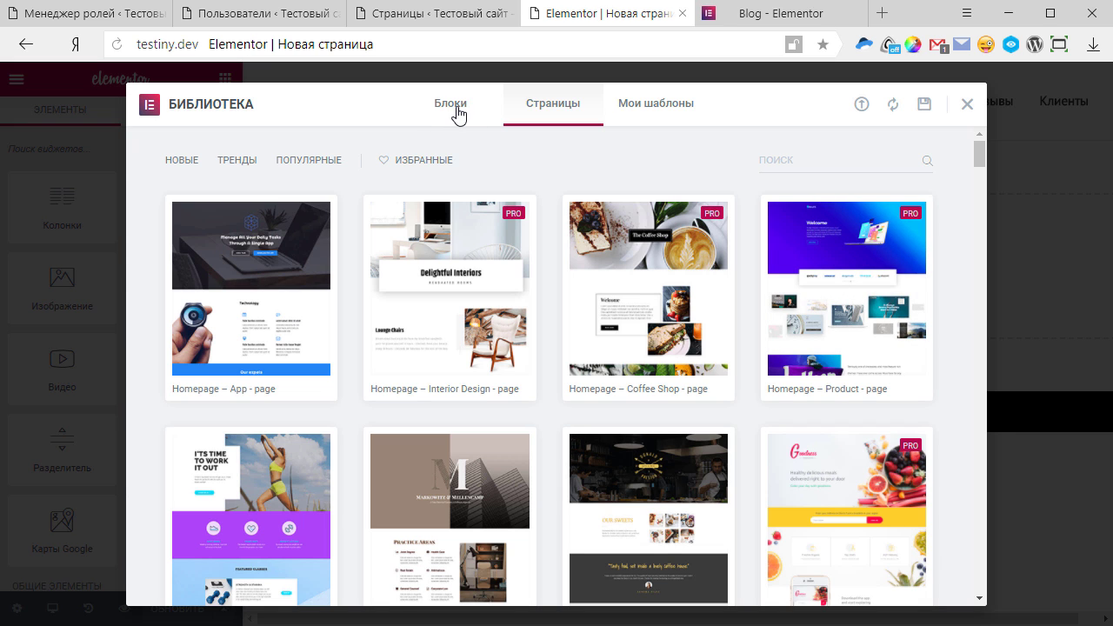
pyautogui.click(456, 107)
pyautogui.scroll(-3, 765, 363)
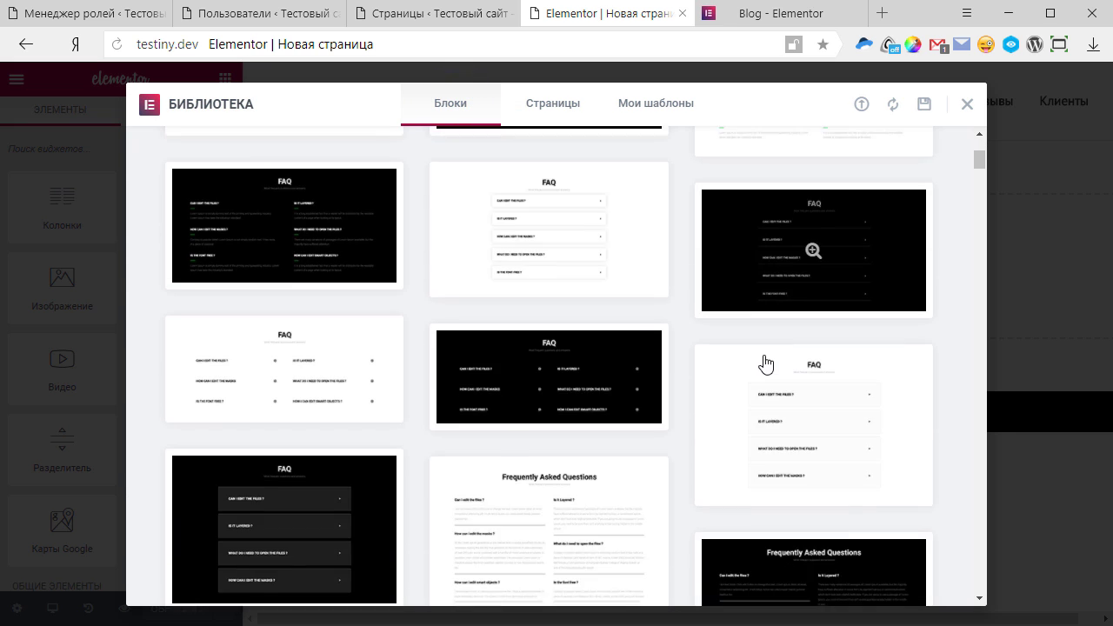
pyautogui.scroll(-3, 470, 321)
pyautogui.scroll(6, 613, 353)
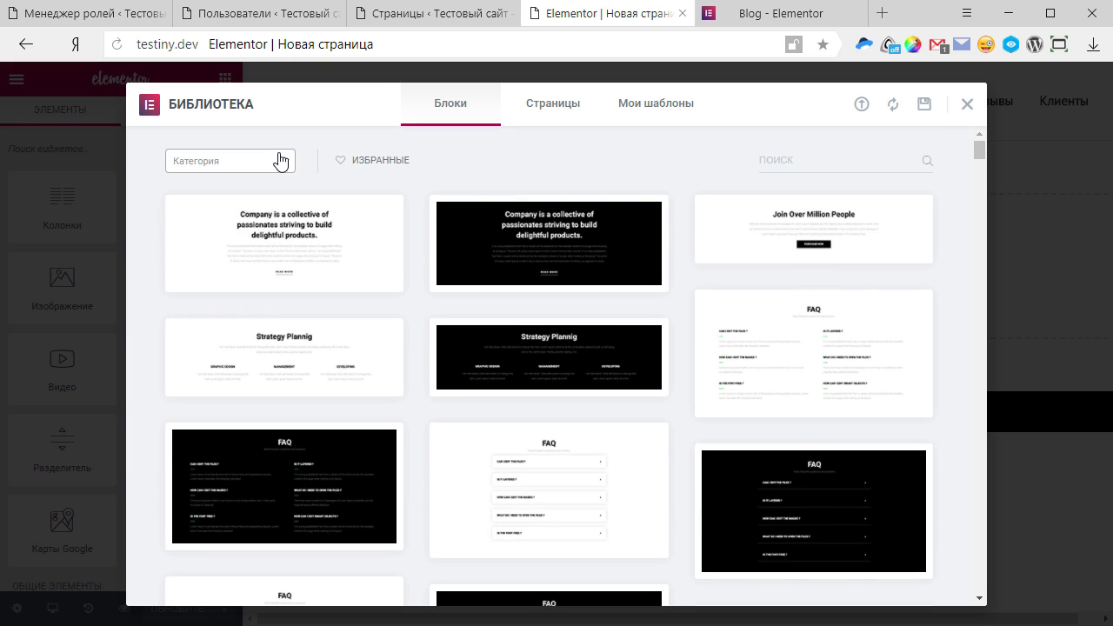
# - Filter the library's blocks to the Hero category
pyautogui.click(286, 165)
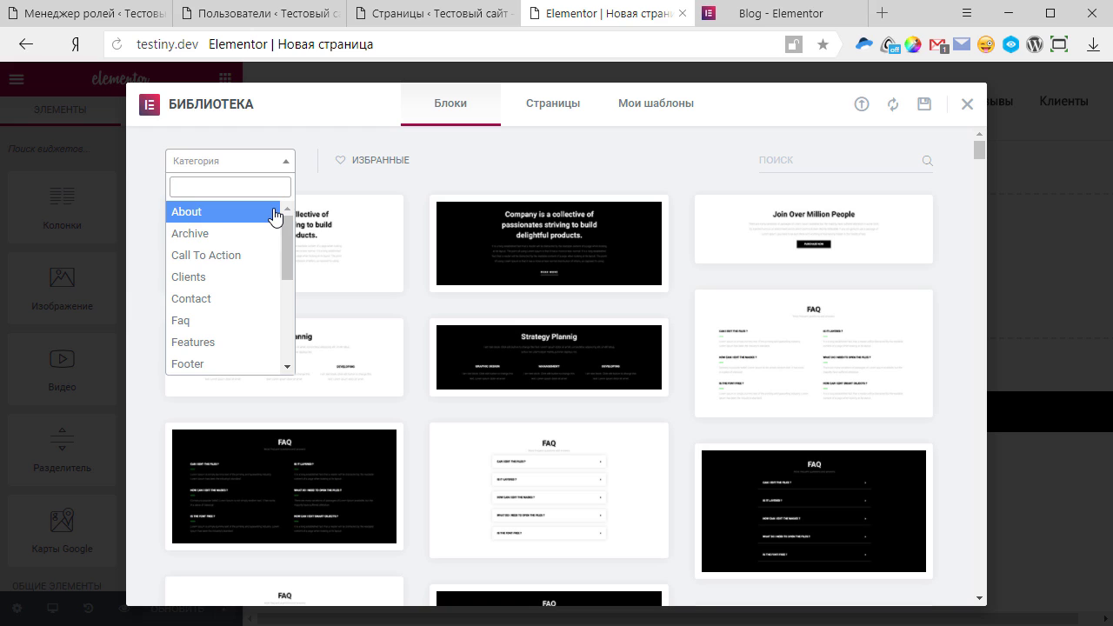
pyautogui.write('ру')
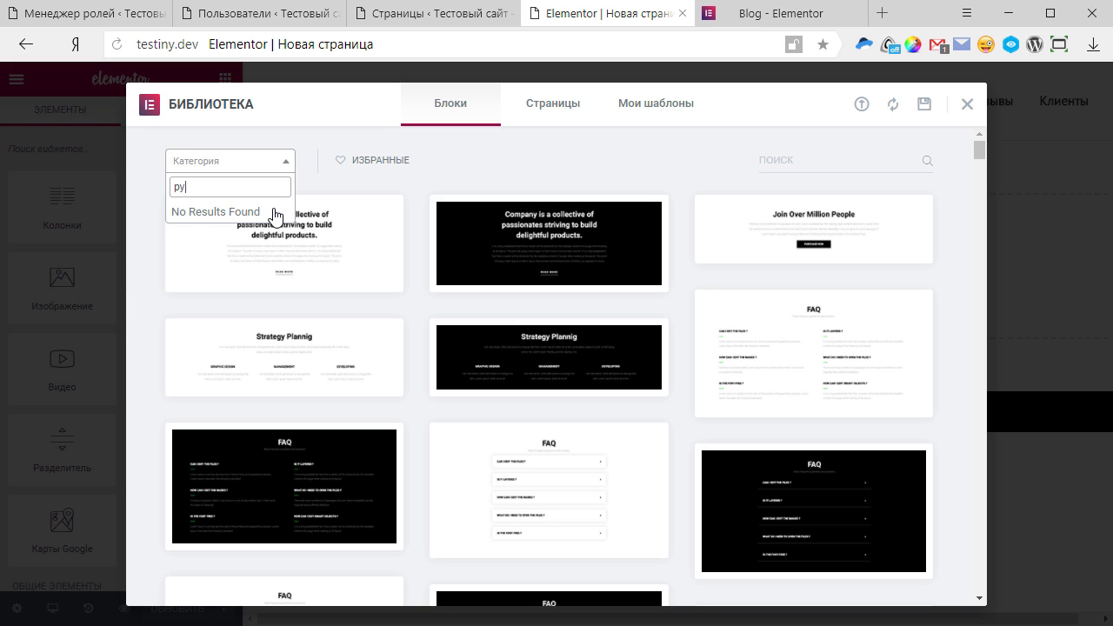
pyautogui.press('BackSpace')
pyautogui.press('BackSpace')
pyautogui.write('he')
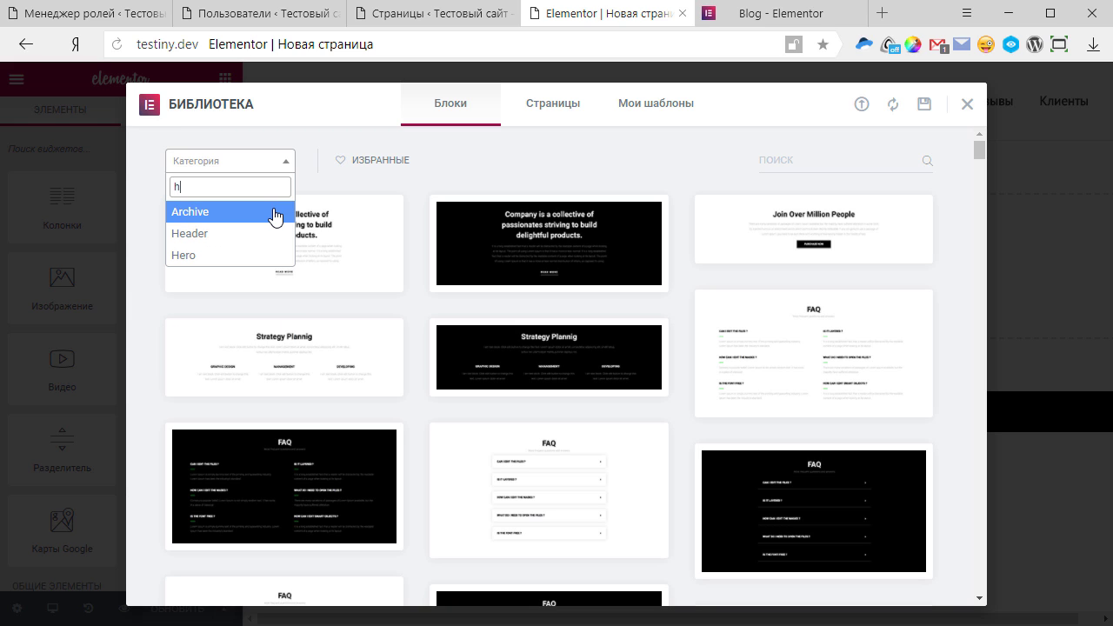
pyautogui.click(216, 235)
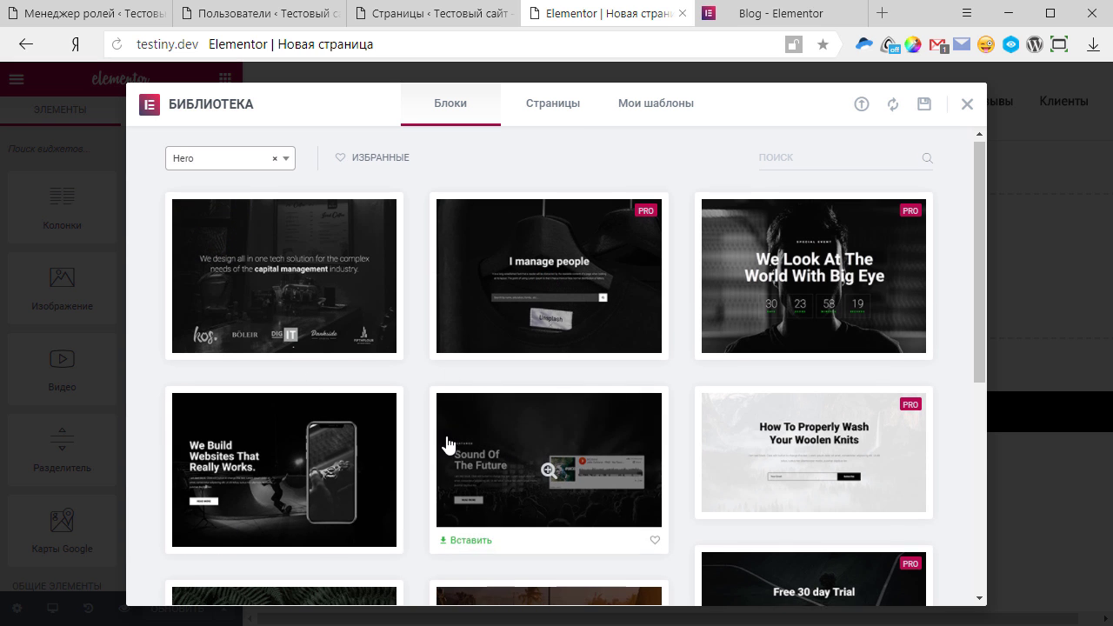
# - Insert the dark hero block "We Build Websites That Really Works." with the phone image into the page
pyautogui.scroll(-2, 426, 431)
pyautogui.click(217, 369)
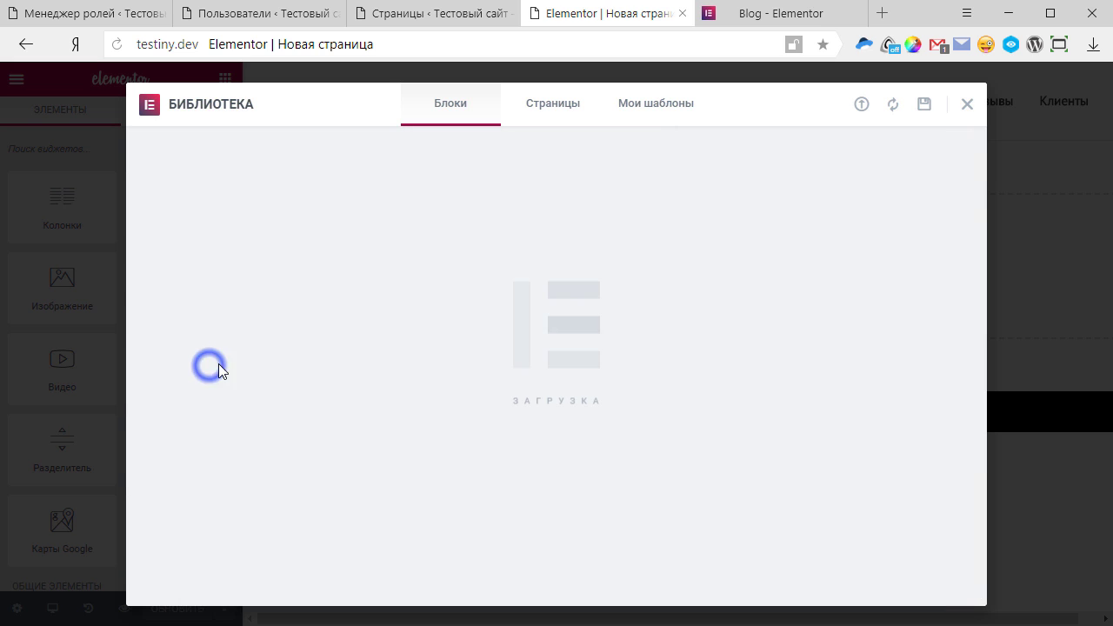
pyautogui.scroll(-5, 521, 318)
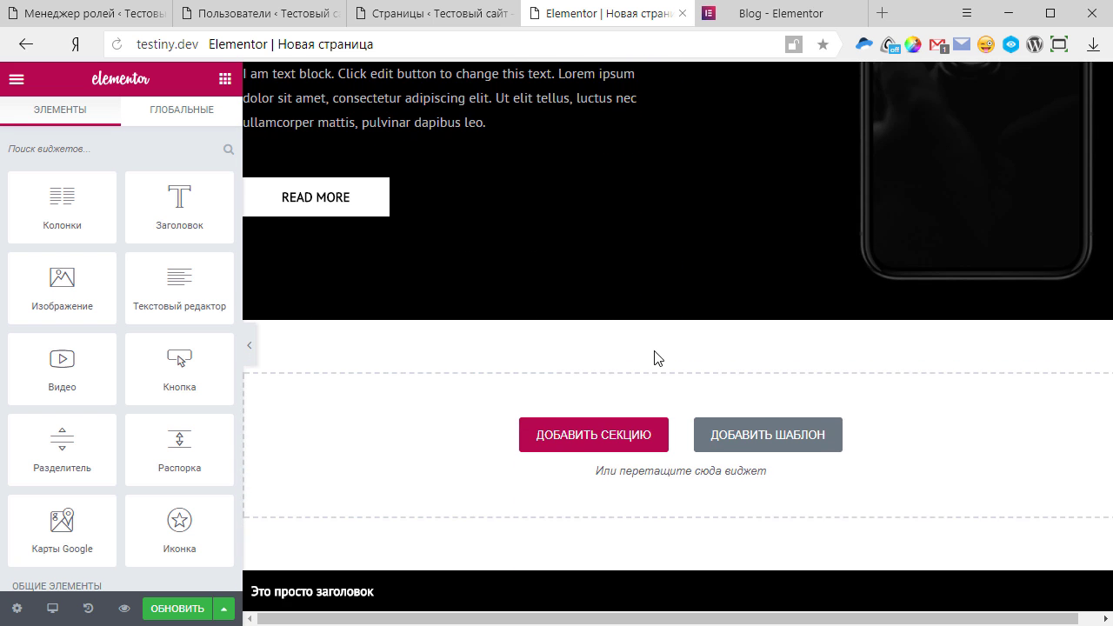
pyautogui.scroll(4, 643, 352)
pyautogui.scroll(-4, 616, 353)
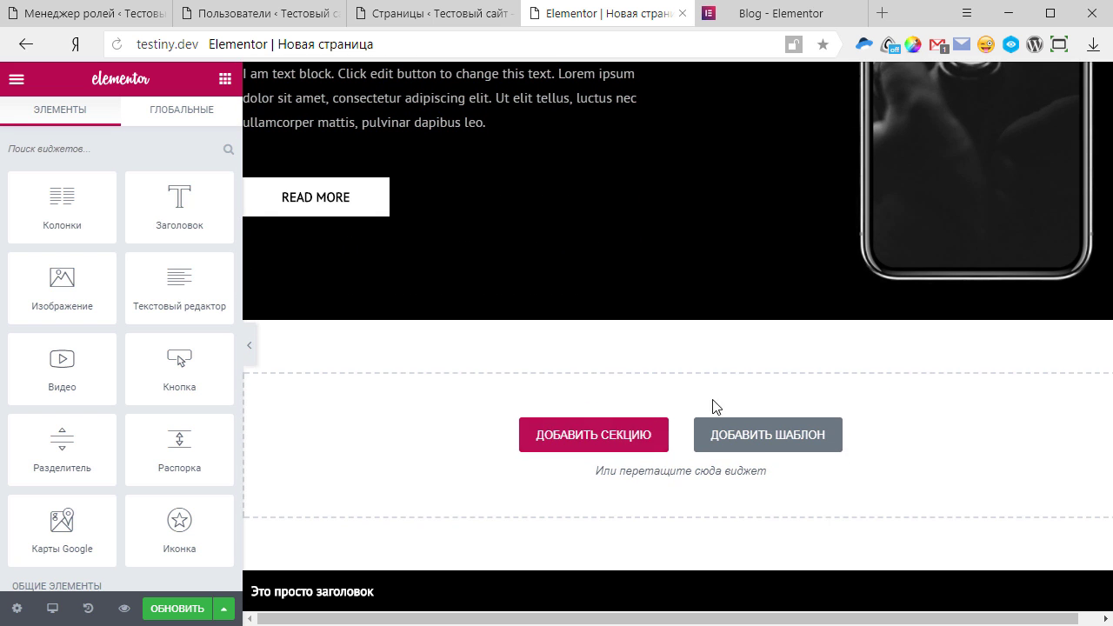
# - Add the white Features block with a central phone between the Design, Marketing, Dev System and Supporting texts
pyautogui.click(768, 440)
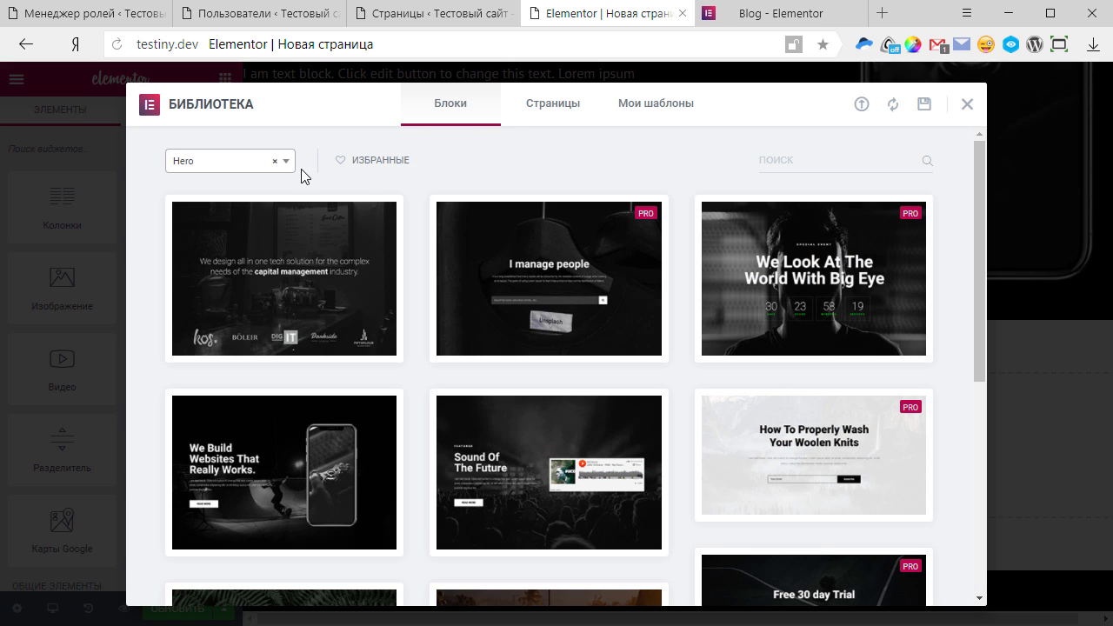
pyautogui.click(292, 169)
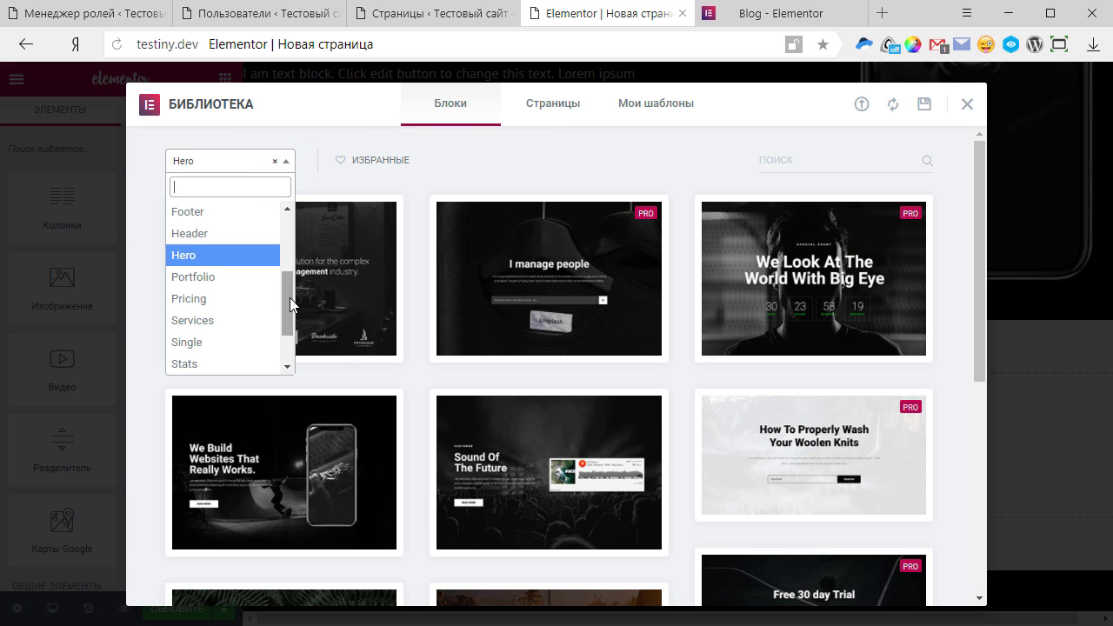
pyautogui.moveTo(288, 297); pyautogui.dragTo(289, 341)
pyautogui.scroll(3, 223, 301)
pyautogui.click(222, 292)
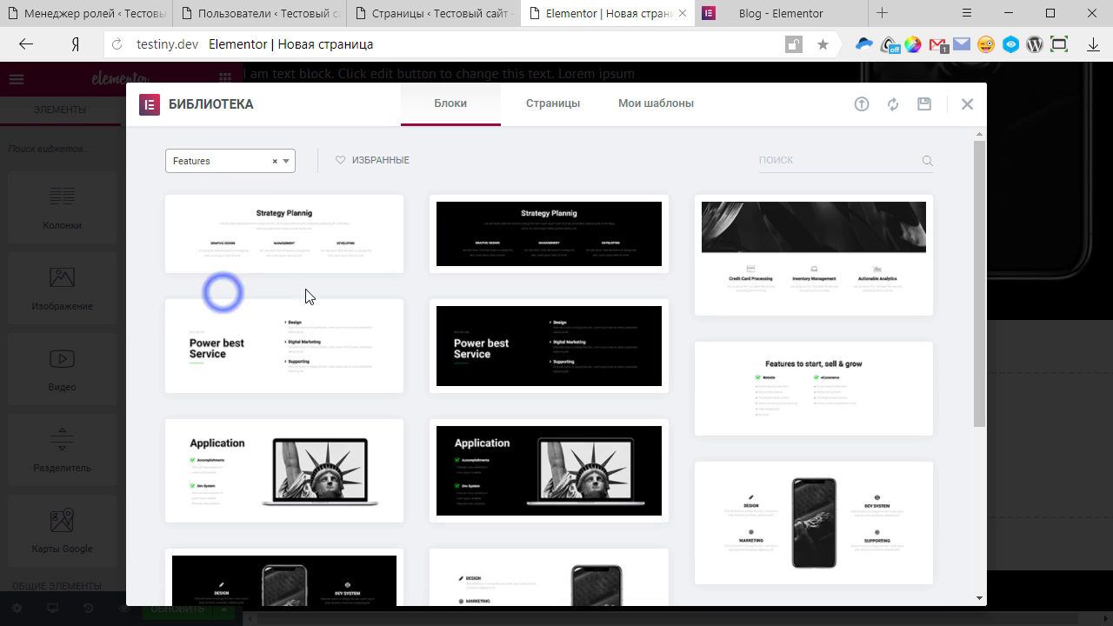
pyautogui.scroll(-3, 319, 279)
pyautogui.scroll(1, 646, 224)
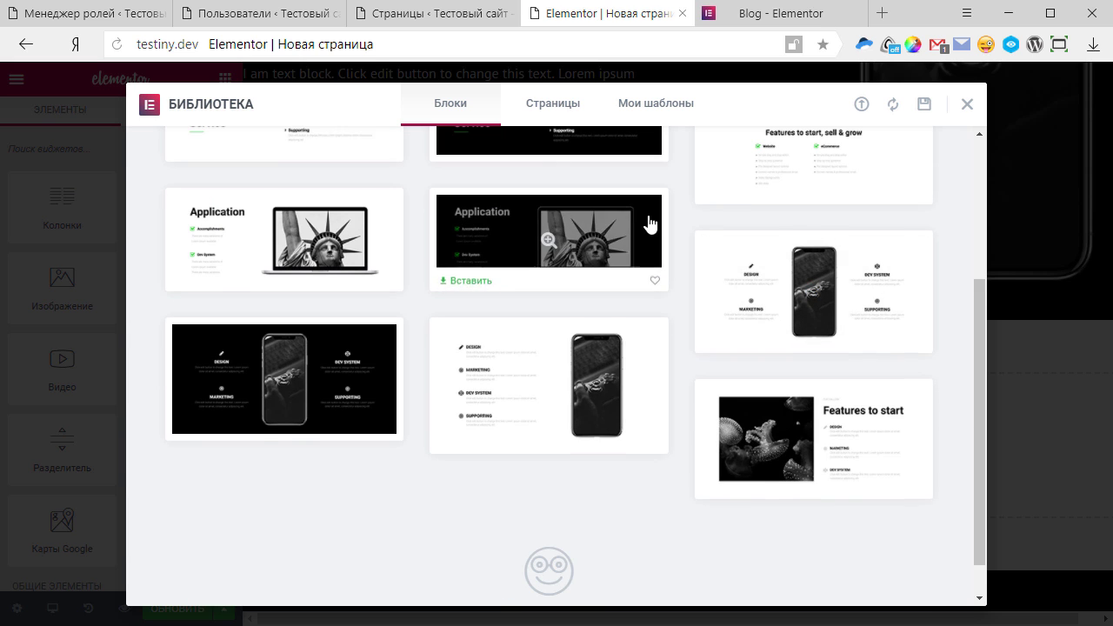
pyautogui.click(738, 398)
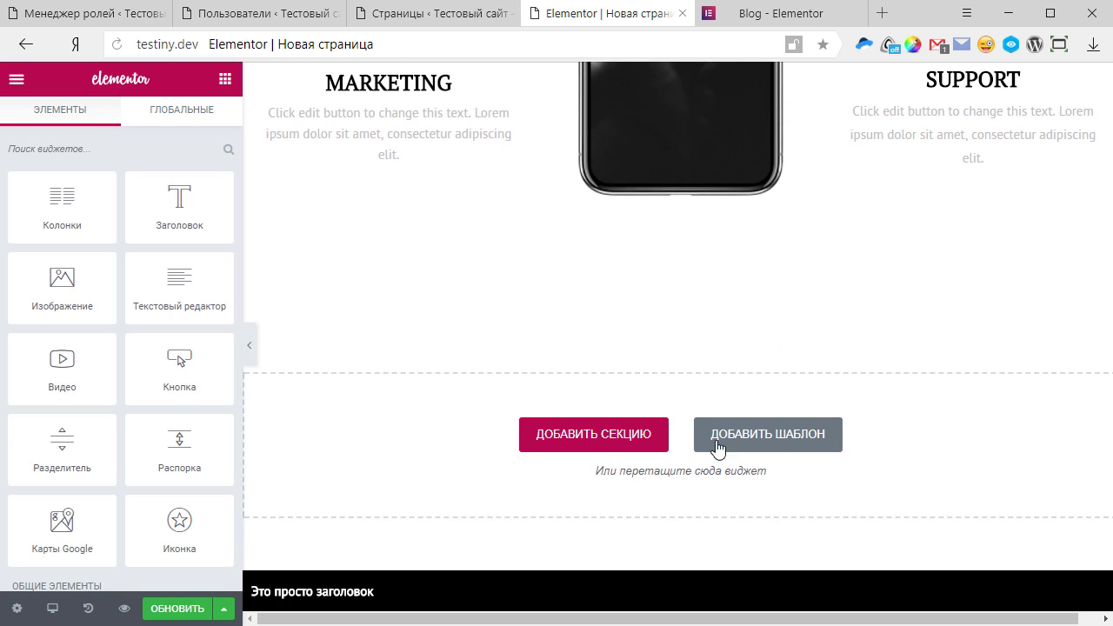
# - Add the black "Join Over Million People" block from the Call To Action category below the features block
pyautogui.click(718, 445)
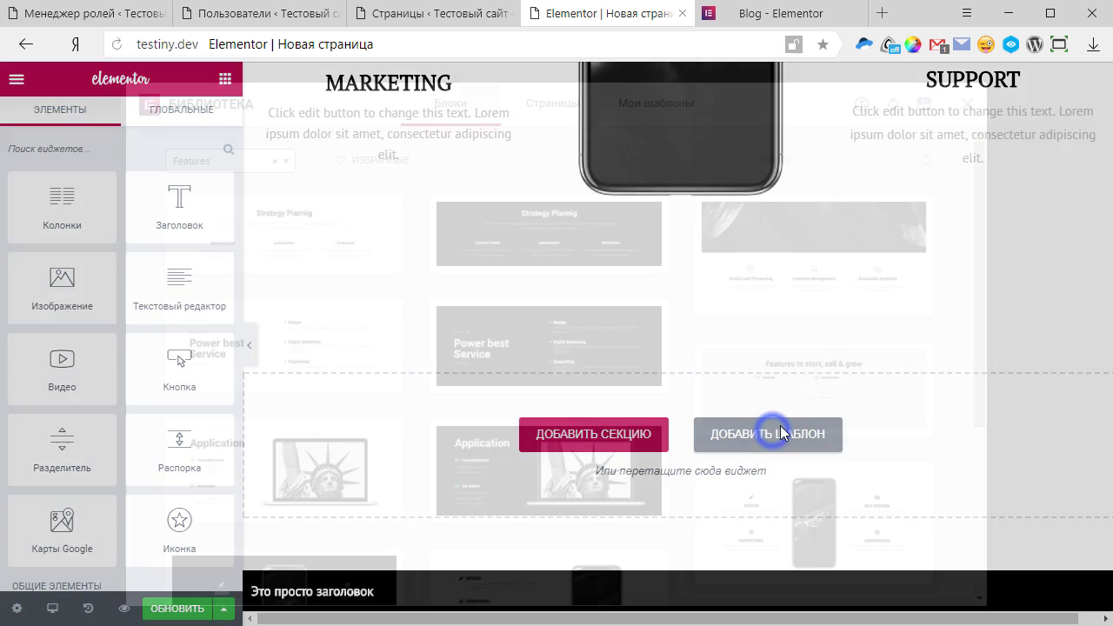
pyautogui.click(283, 165)
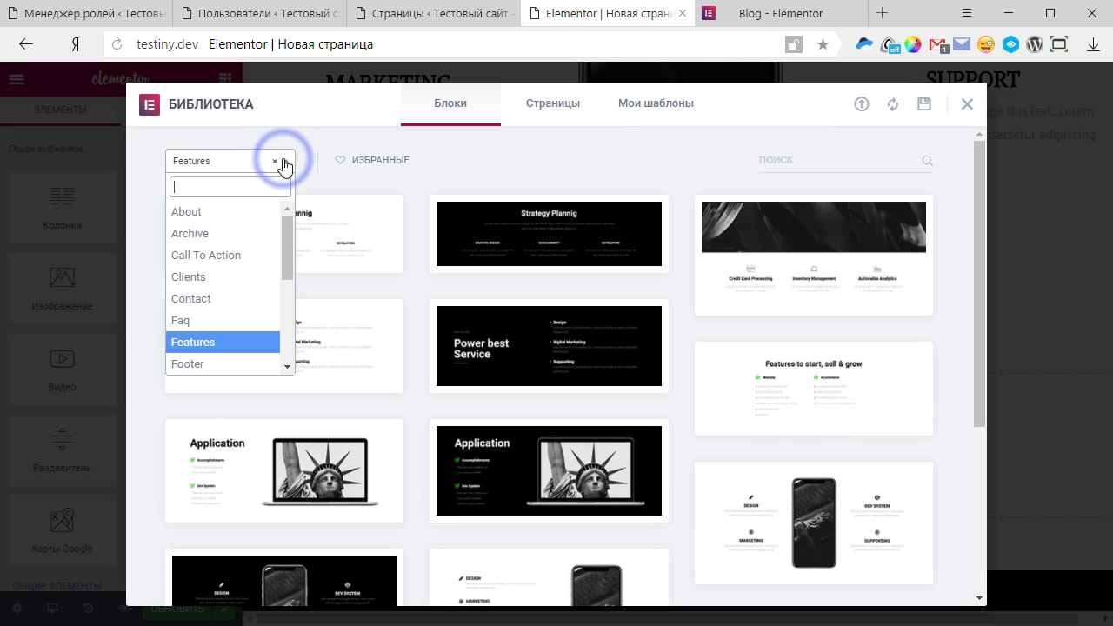
pyautogui.click(241, 254)
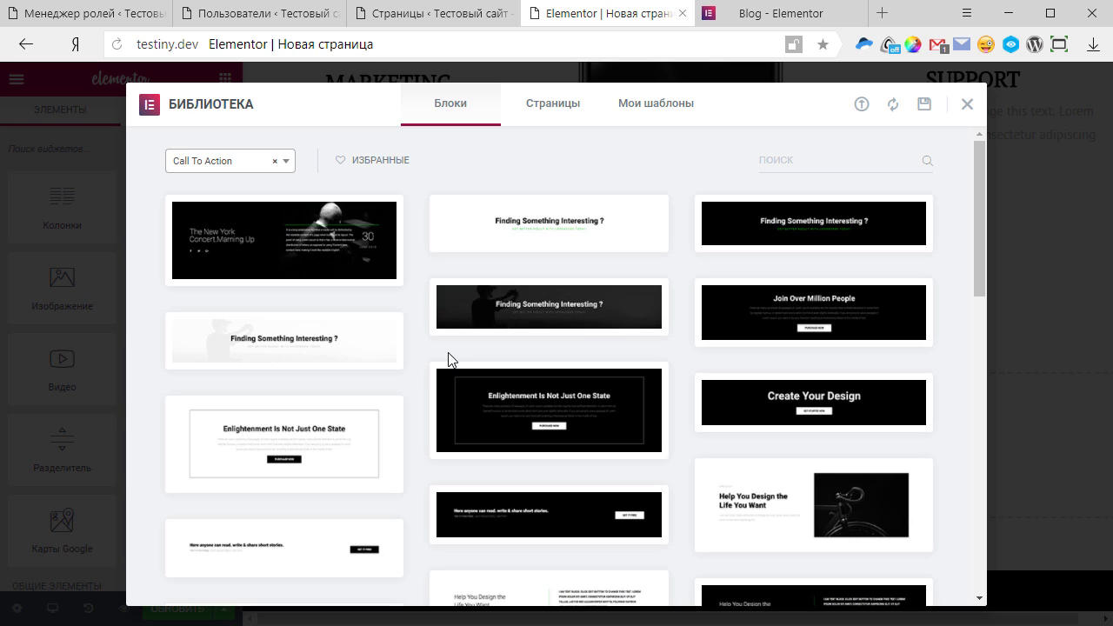
pyautogui.moveTo(845, 397)
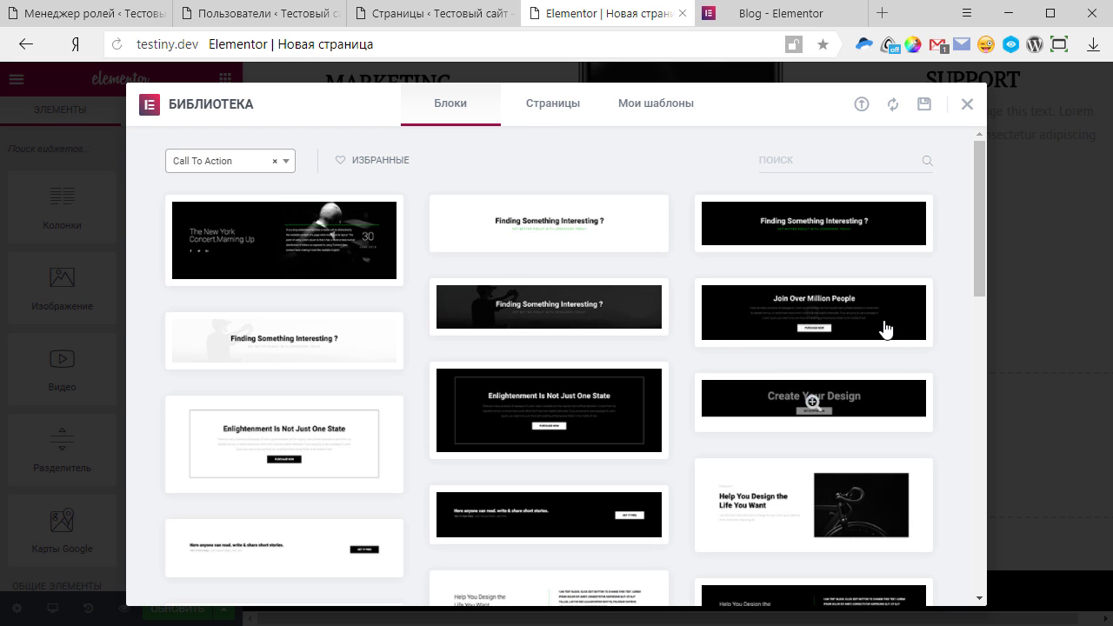
pyautogui.moveTo(881, 314)
pyautogui.click(767, 333)
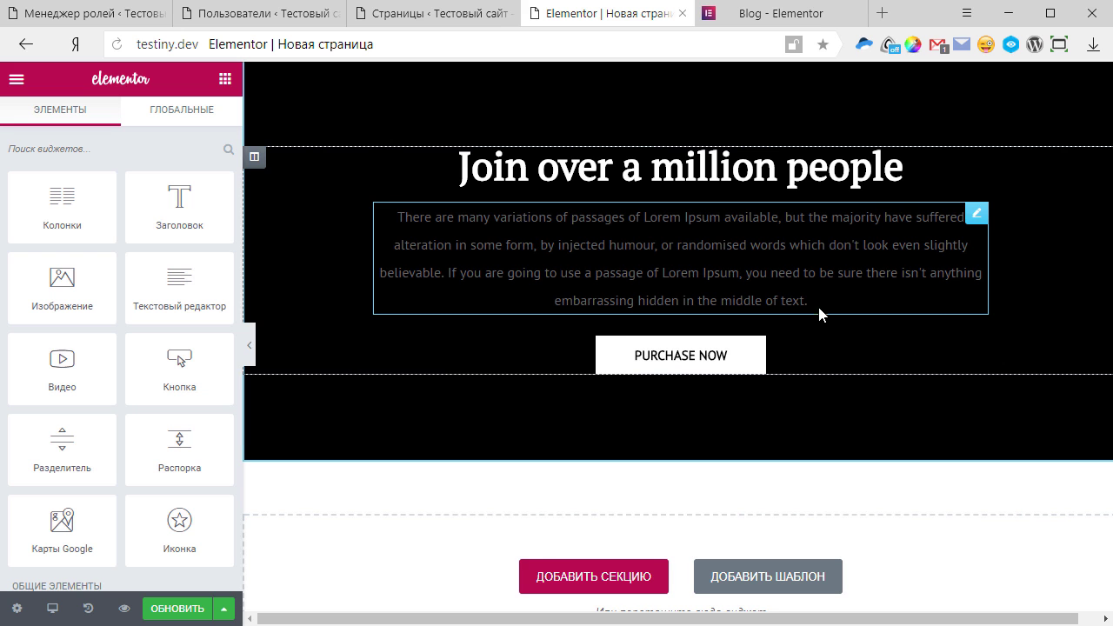
# - Add the white three-review "Check Out Our Testimonials" block from the Testimonials category at the end of the page
pyautogui.scroll(-3, 866, 431)
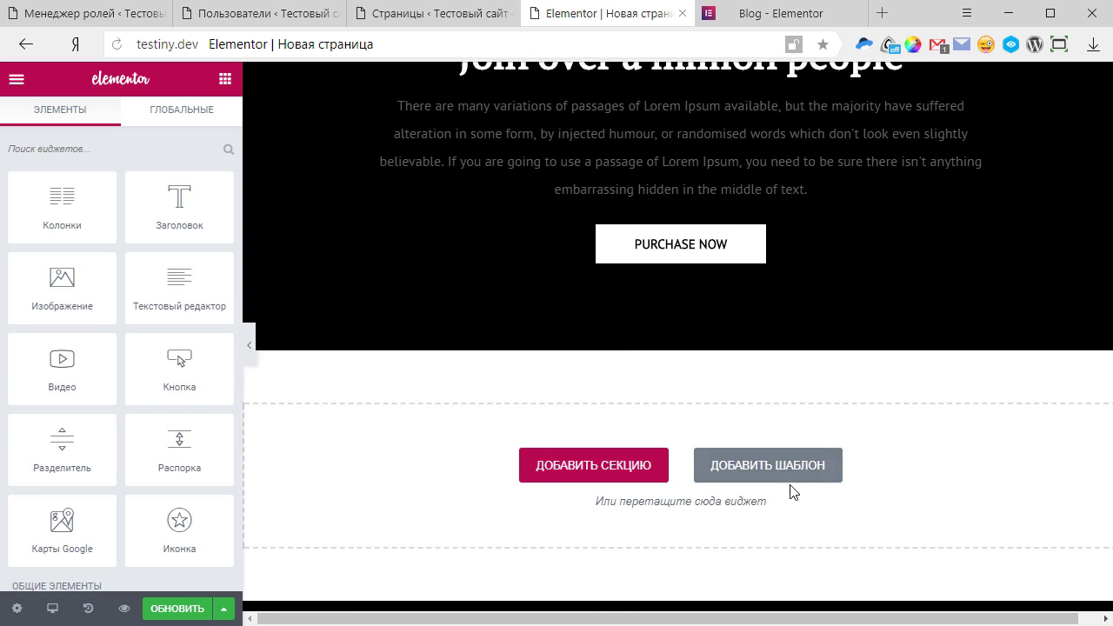
pyautogui.click(787, 473)
pyautogui.click(284, 162)
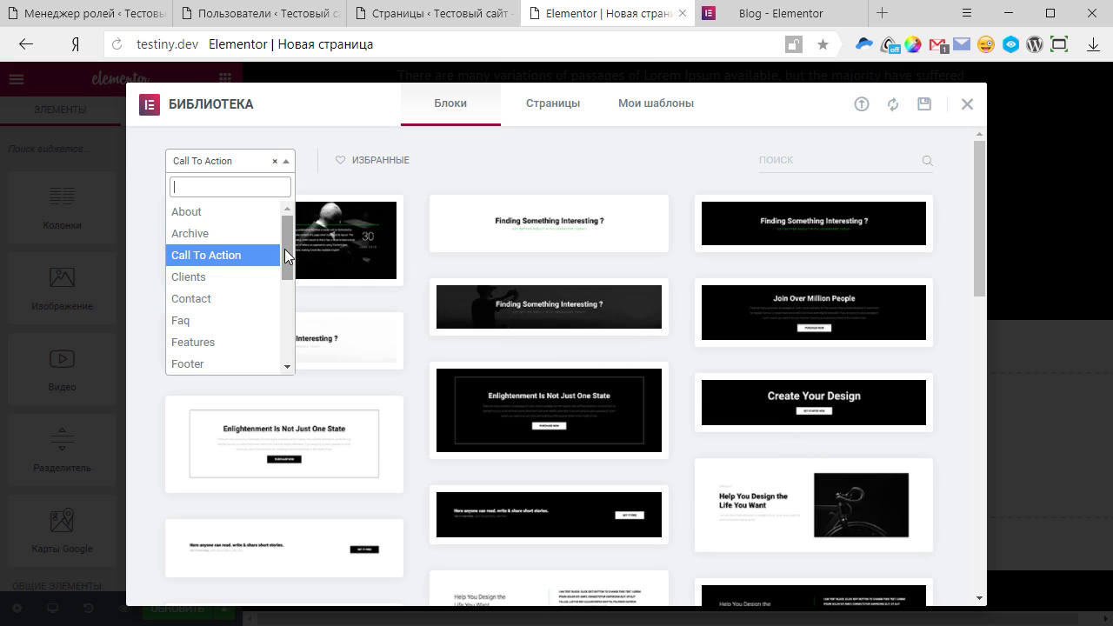
pyautogui.moveTo(286, 261); pyautogui.dragTo(286, 334)
pyautogui.click(208, 364)
pyautogui.scroll(-2, 771, 464)
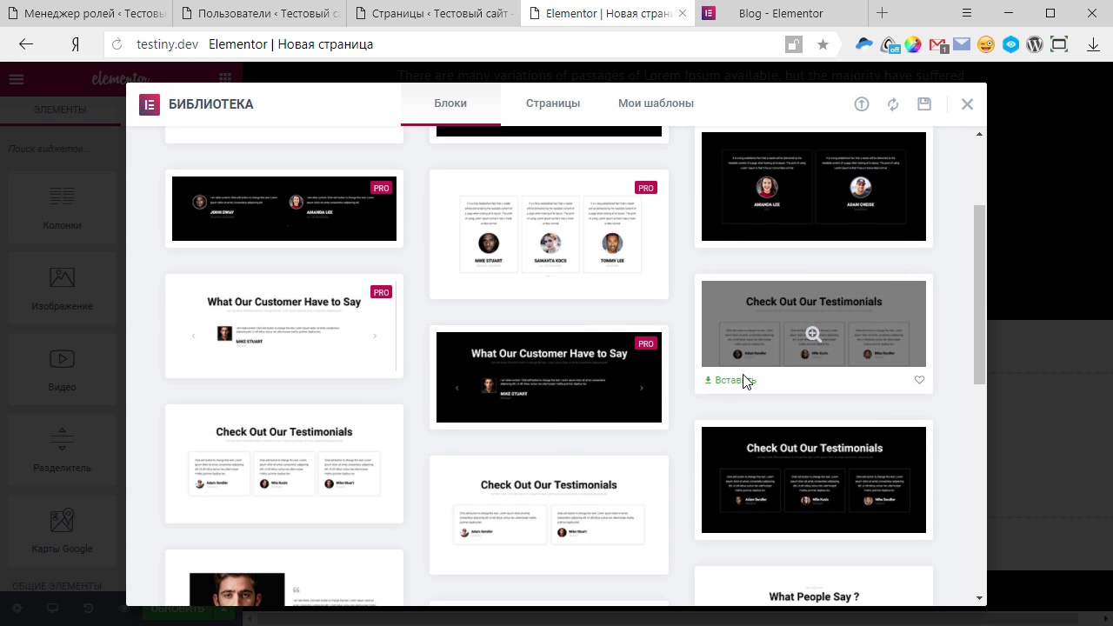
pyautogui.click(743, 380)
# - Add the black three-column "Creative Charts" block from the Stats category below the customer reviews
pyautogui.click(768, 434)
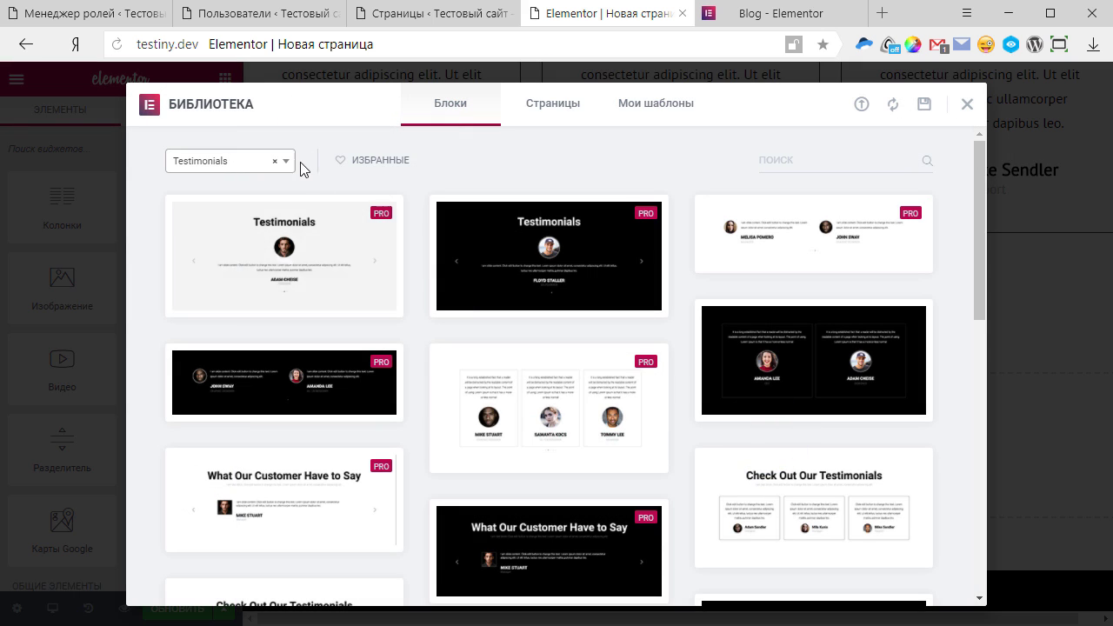
pyautogui.click(288, 163)
pyautogui.click(184, 296)
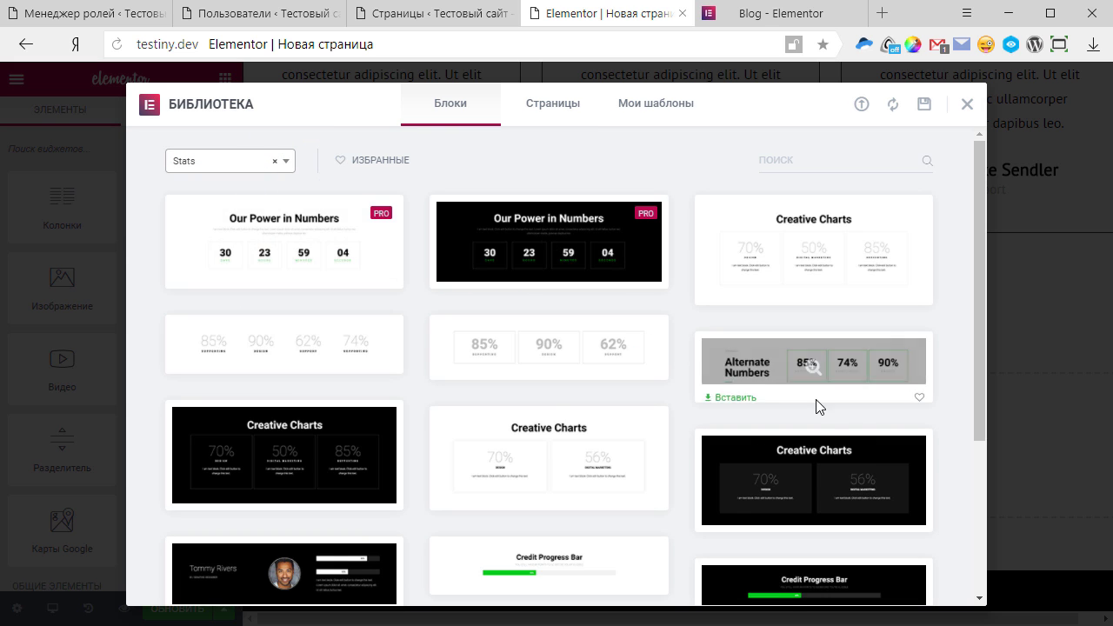
pyautogui.scroll(-2, 809, 374)
pyautogui.scroll(1, 218, 407)
pyautogui.click(212, 411)
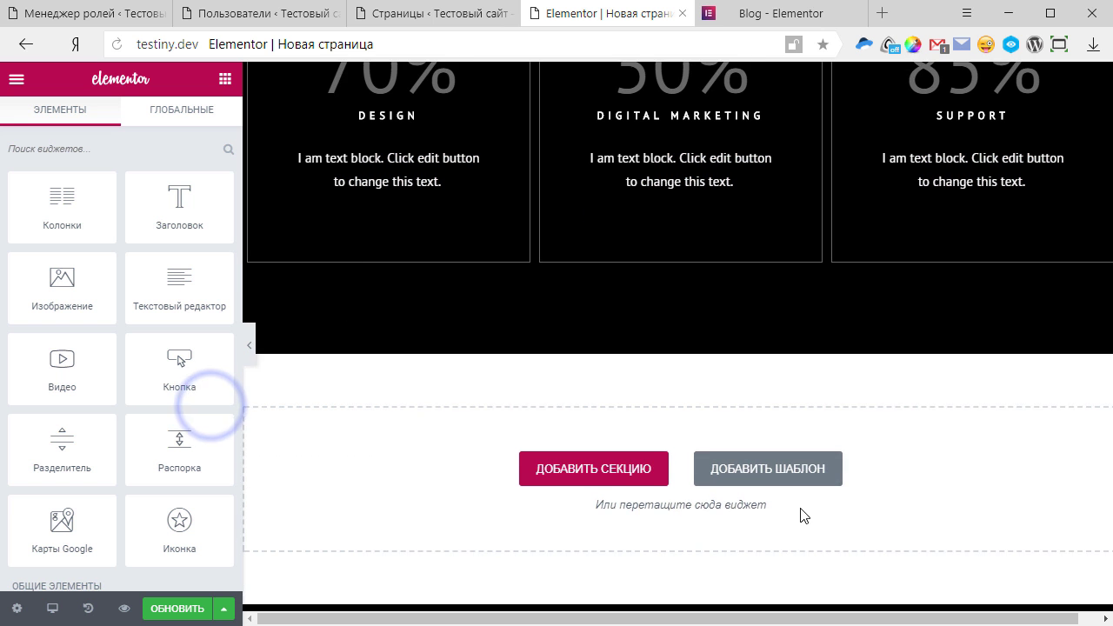
# - Add the light "Finding Something Interesting ?" block from the Call To Action category and review the assembled page
pyautogui.click(775, 460)
pyautogui.click(295, 174)
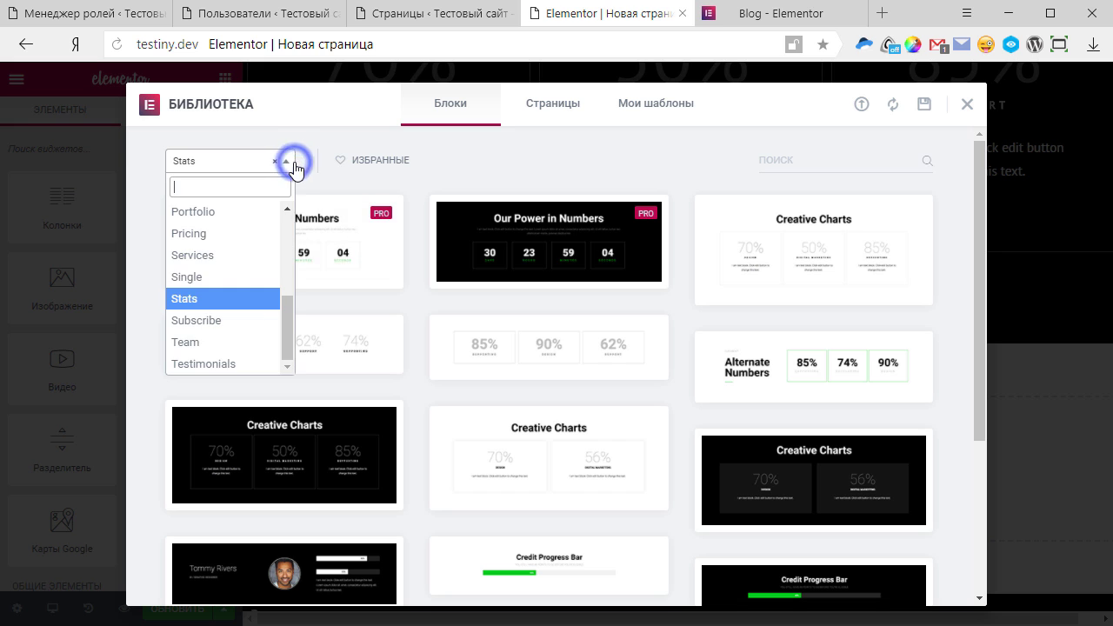
pyautogui.scroll(3, 259, 318)
pyautogui.click(249, 266)
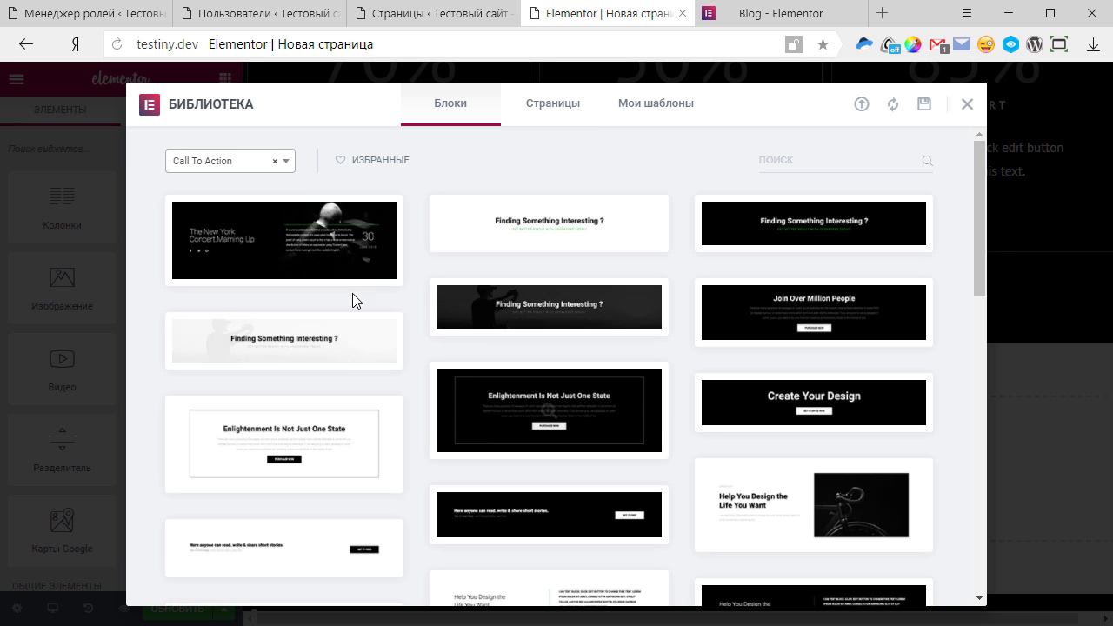
pyautogui.click(202, 358)
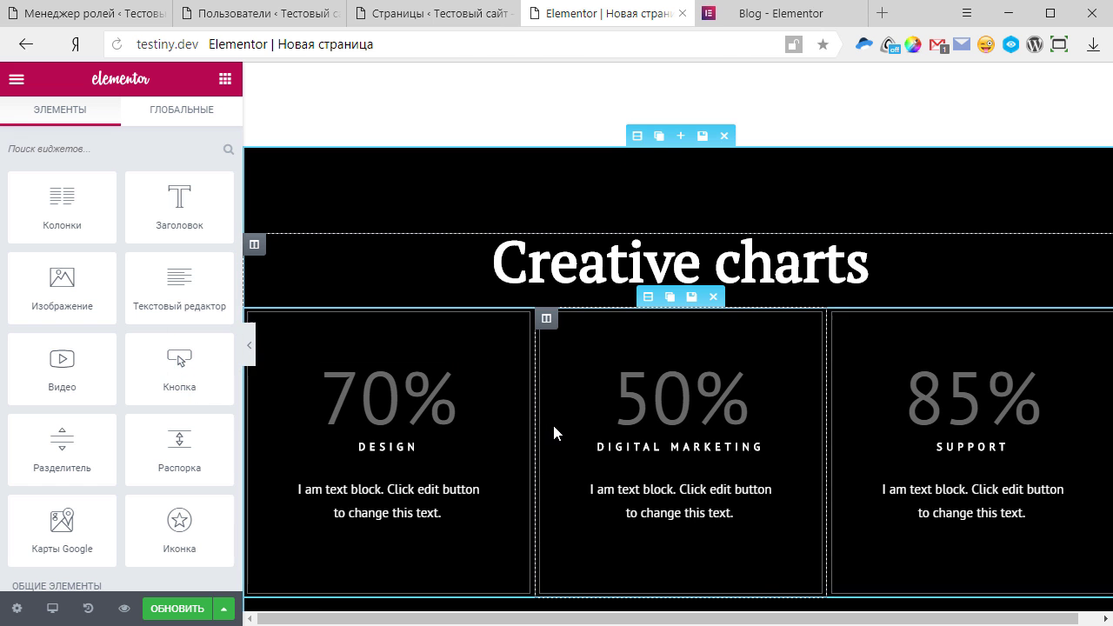
pyautogui.scroll(5, 553, 435)
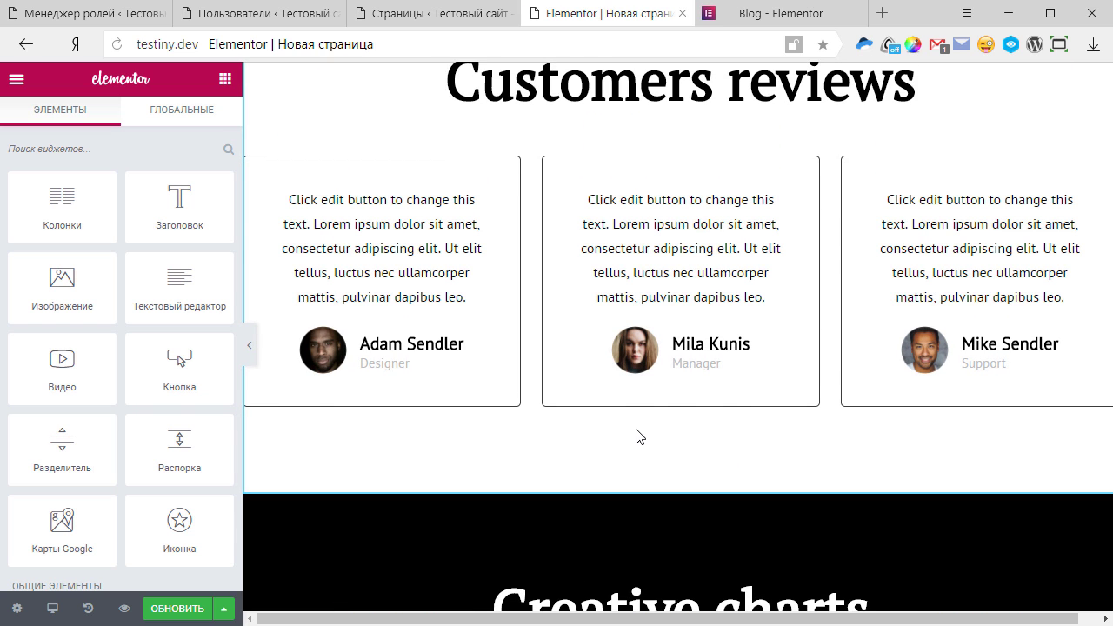
pyautogui.scroll(10, 638, 435)
pyautogui.scroll(-4, 660, 440)
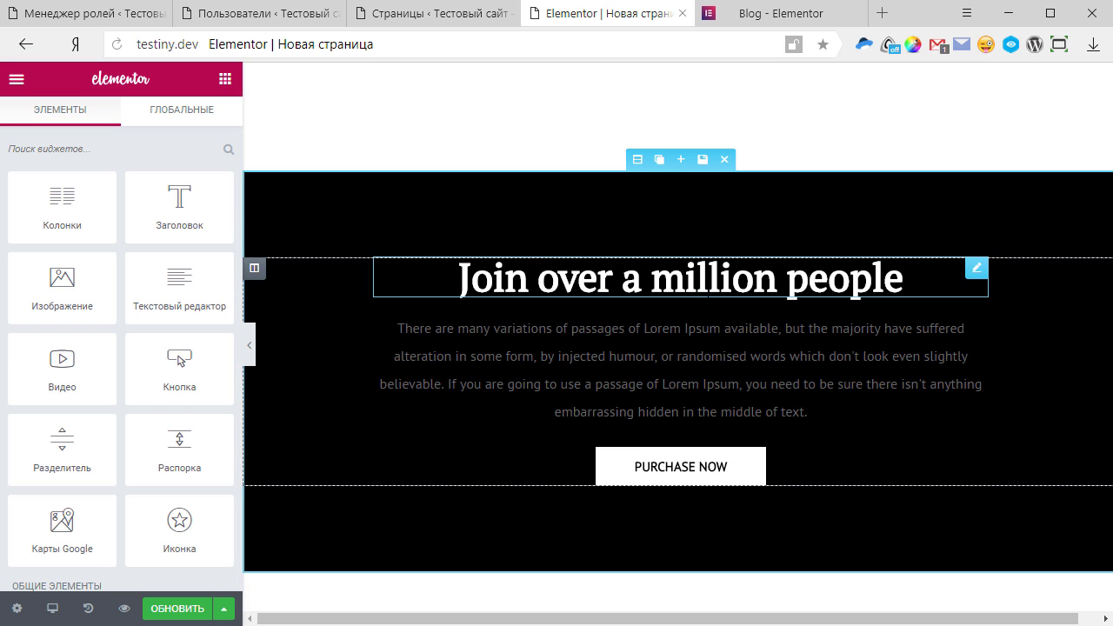
# - Change the background colour of the "Playground for creative people." hero section from black to green
pyautogui.scroll(4, 794, 219)
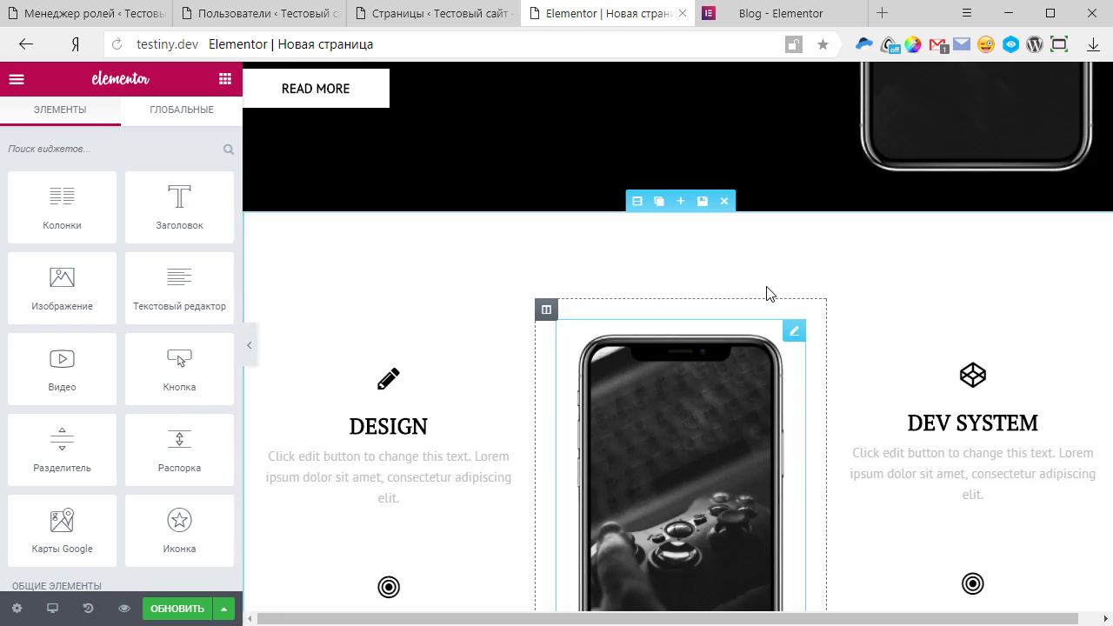
pyautogui.scroll(-4, 382, 261)
pyautogui.scroll(2, 731, 425)
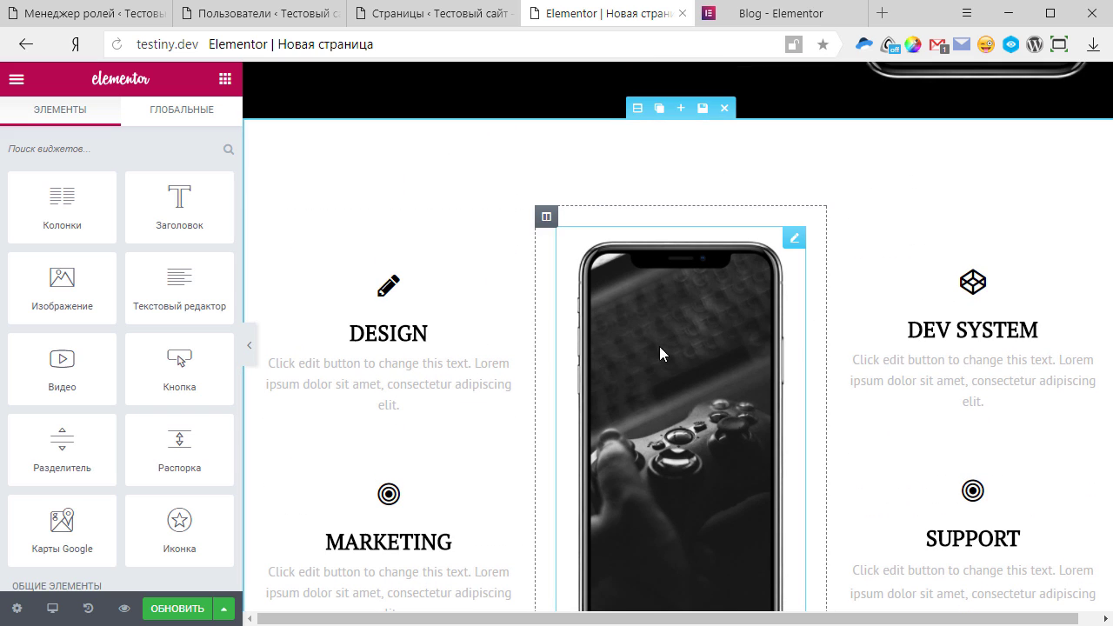
pyautogui.scroll(6, 680, 303)
pyautogui.click(634, 199)
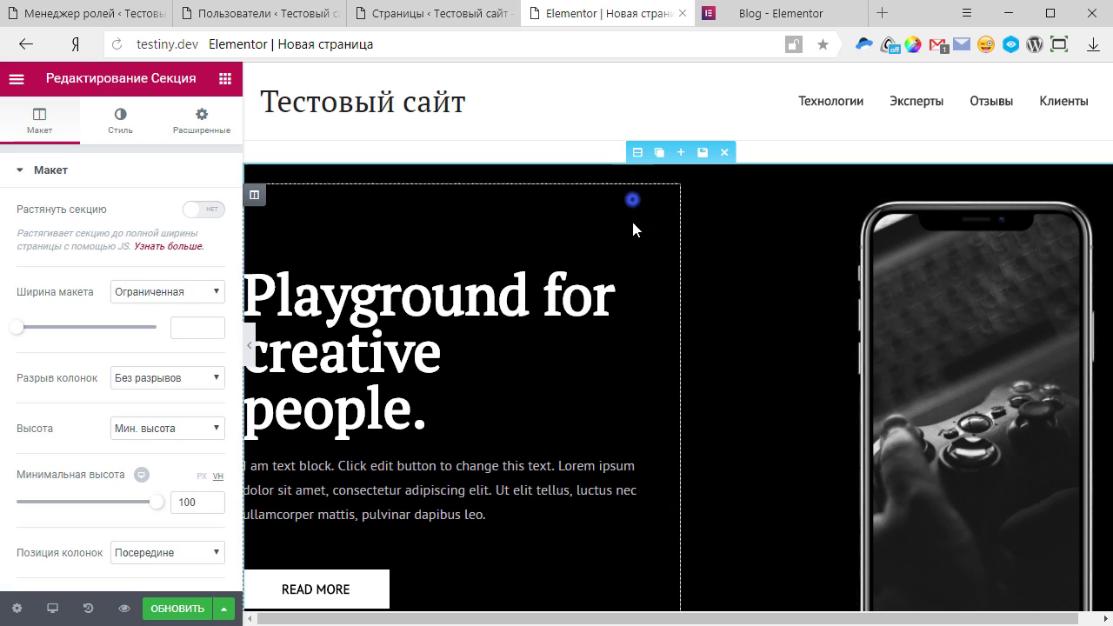
pyautogui.scroll(-4, 789, 316)
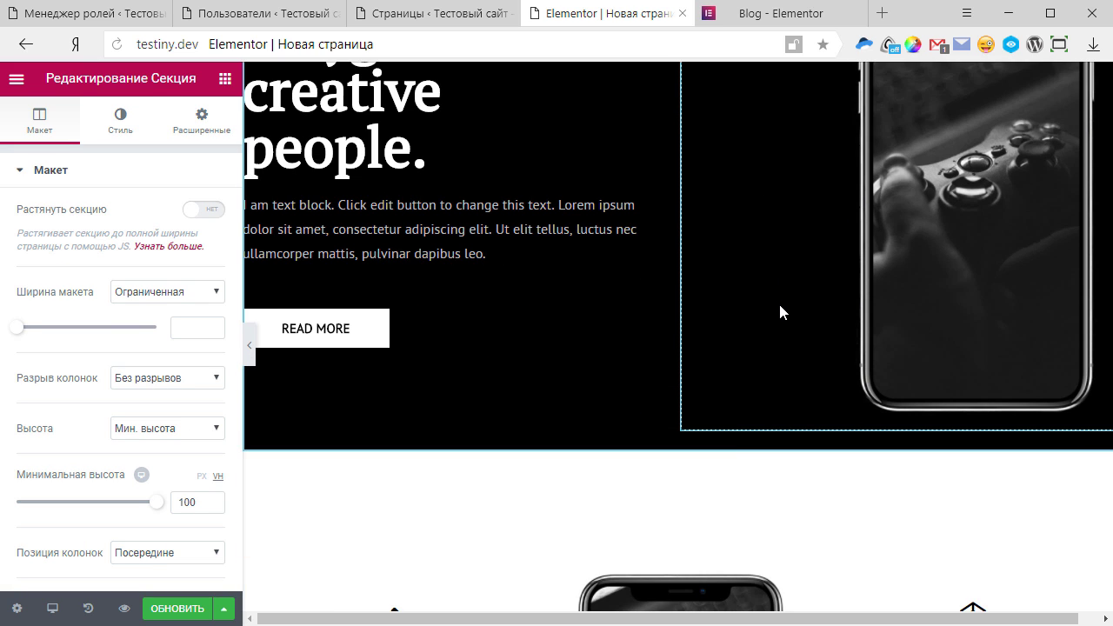
pyautogui.scroll(4, 765, 296)
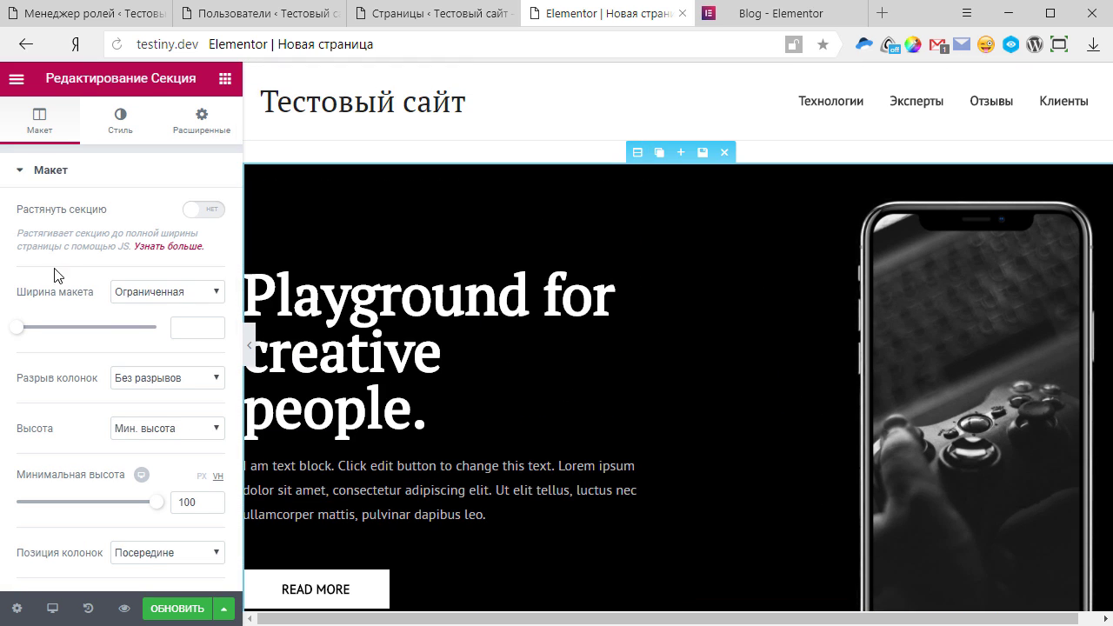
pyautogui.click(120, 120)
pyautogui.click(193, 318)
pyautogui.moveTo(106, 443); pyautogui.dragTo(135, 468)
pyautogui.click(126, 508)
pyautogui.click(191, 299)
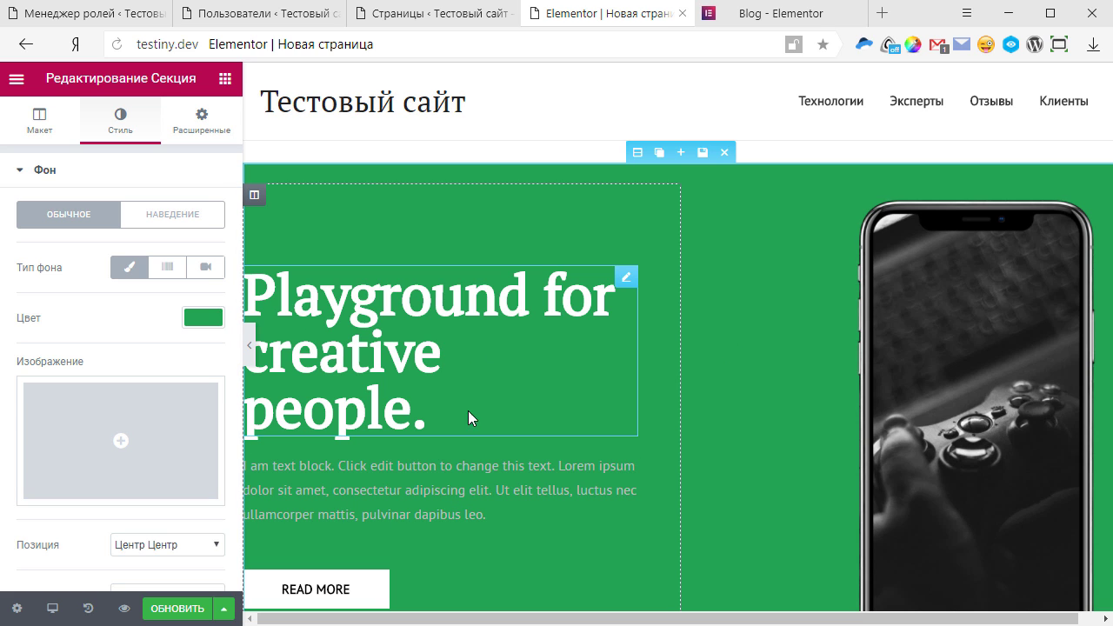
# - Open the hero section's "Playground for creative people." heading for editing
pyautogui.scroll(-3, 534, 430)
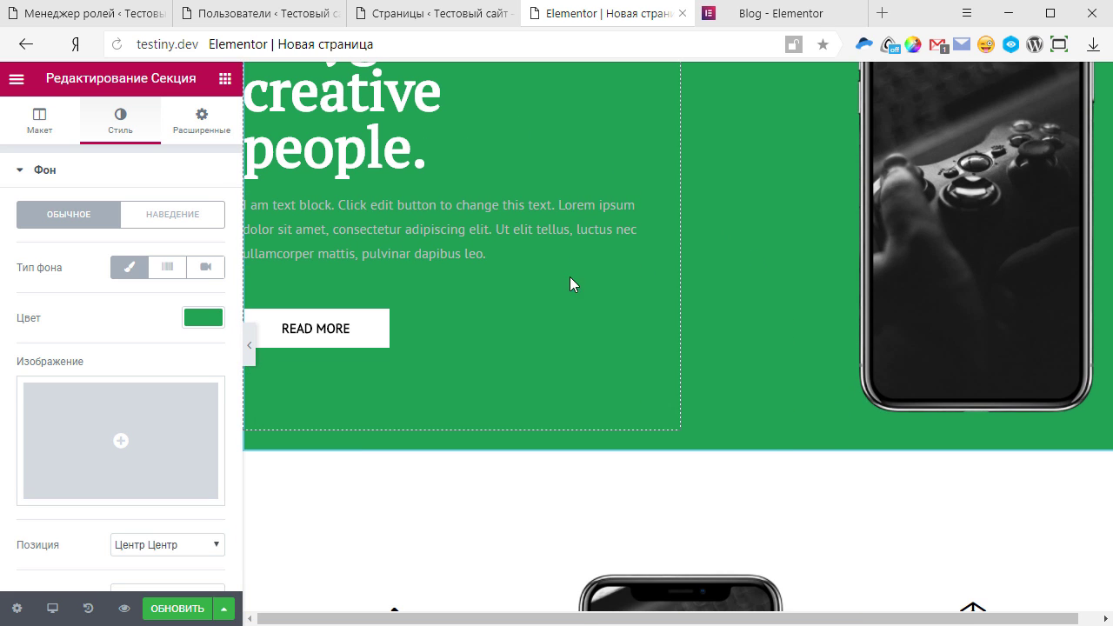
pyautogui.scroll(2, 400, 419)
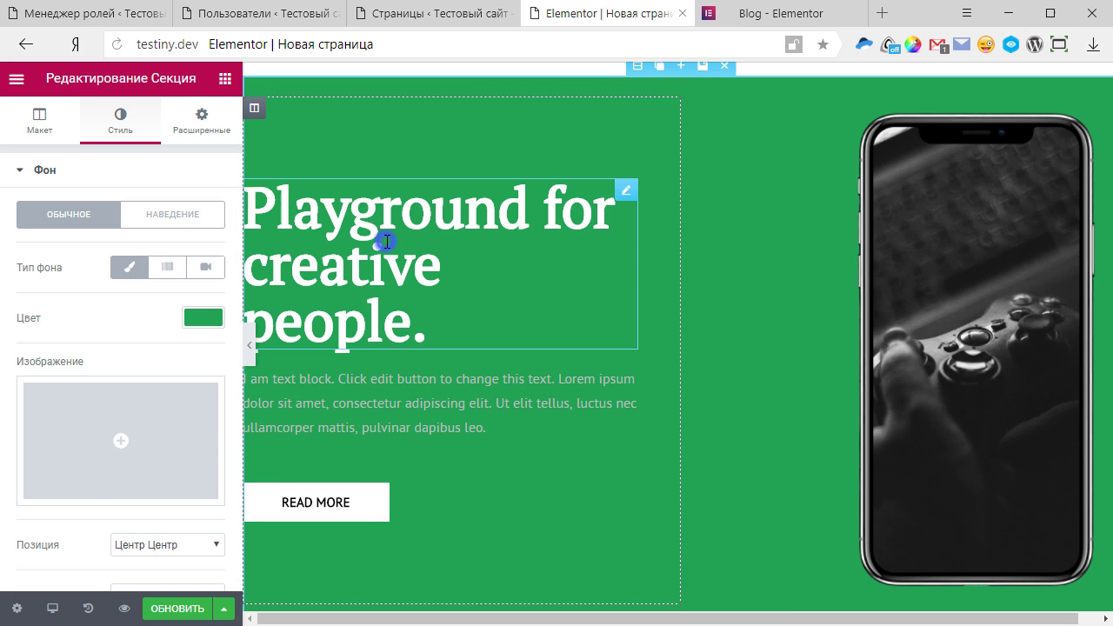
pyautogui.click(385, 239)
pyautogui.moveTo(422, 342); pyautogui.dragTo(247, 261)
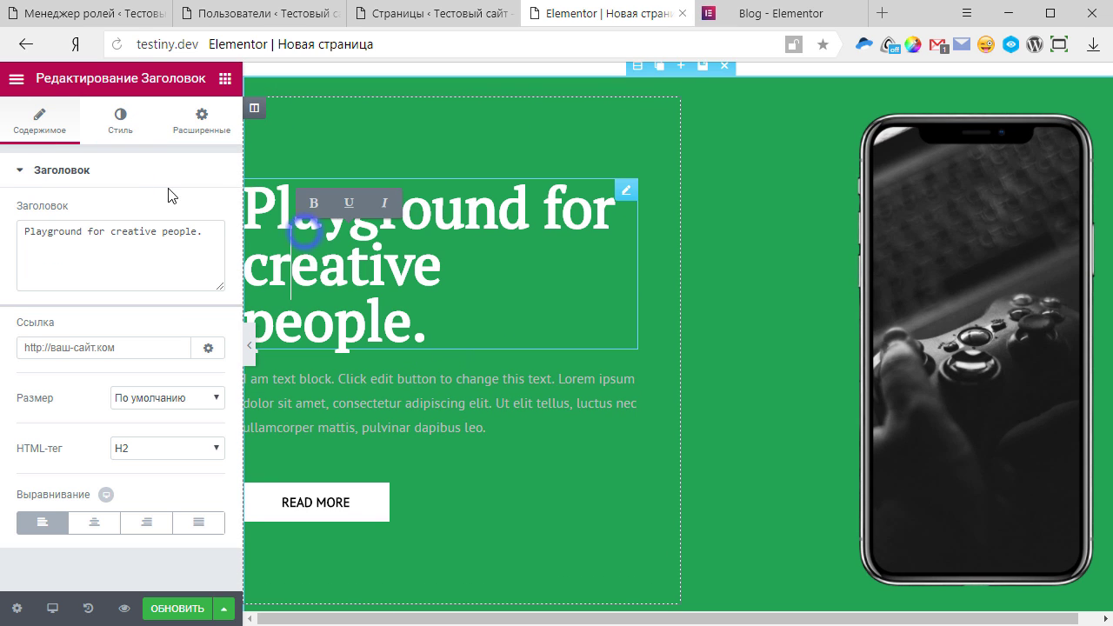
# - Review the assembled page's blocks from the green hero section down to the "Finding something interesting ?" block and back
pyautogui.scroll(-3, 417, 460)
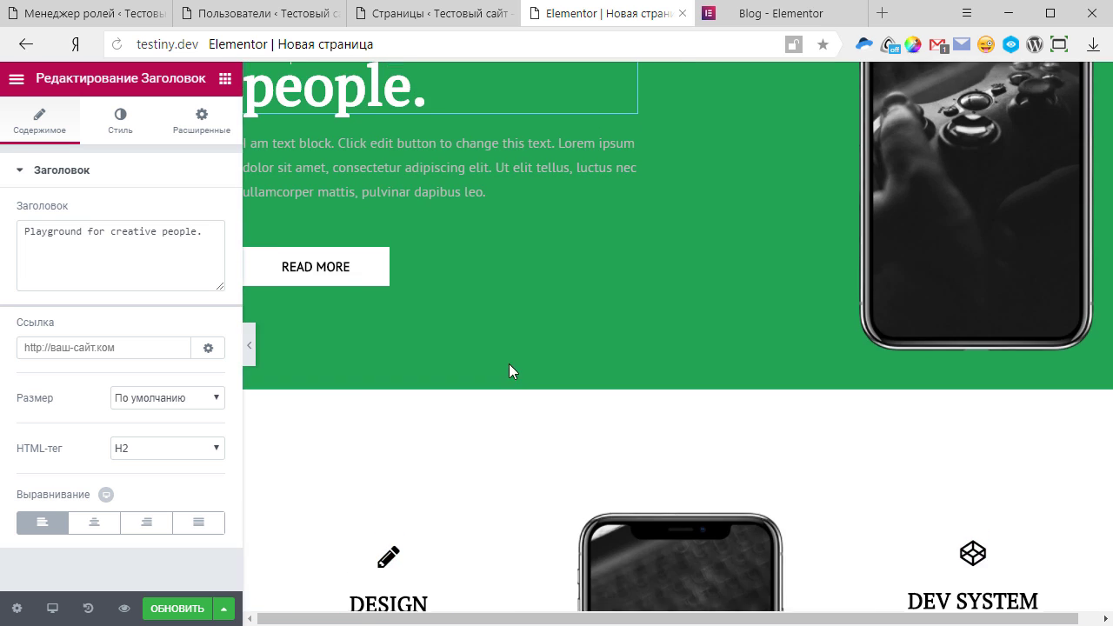
pyautogui.scroll(4, 509, 370)
pyautogui.scroll(-12, 665, 385)
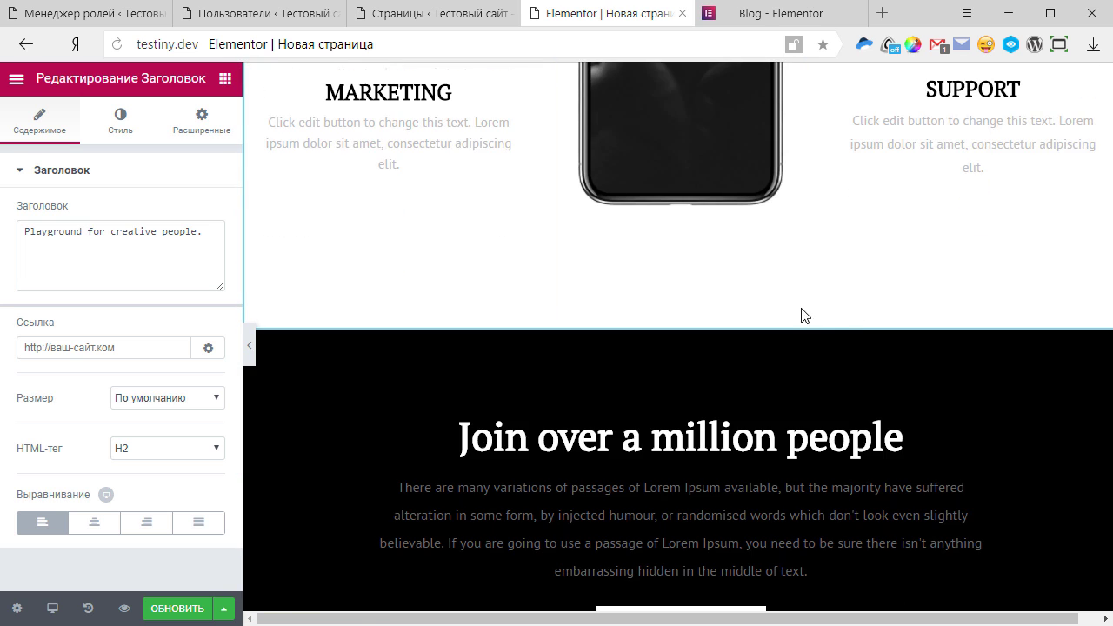
pyautogui.scroll(-9, 822, 323)
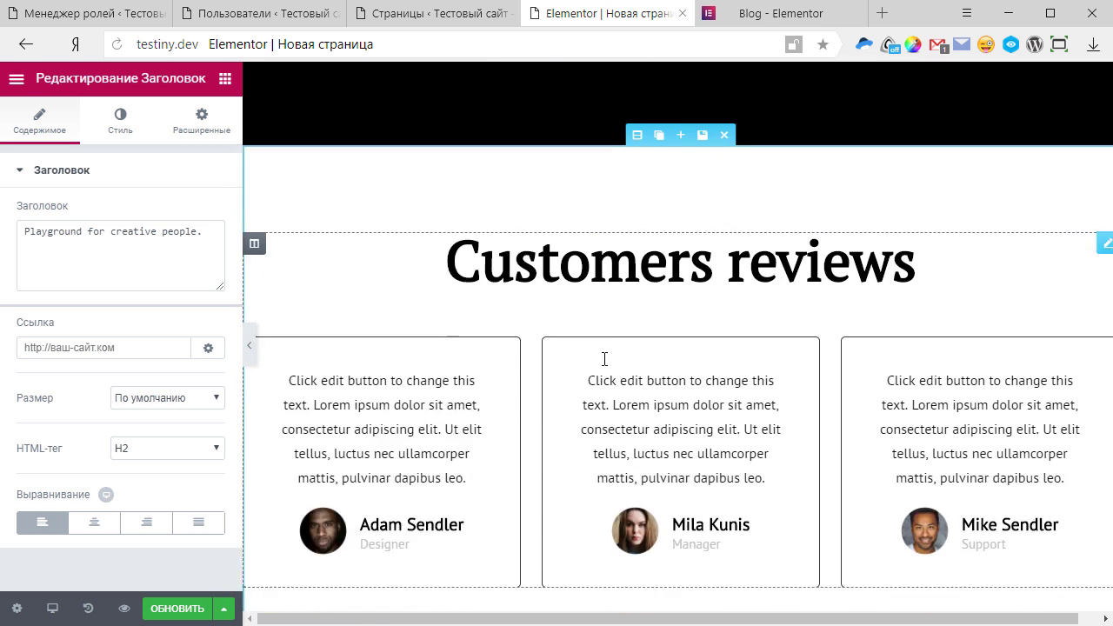
pyautogui.scroll(-10, 818, 345)
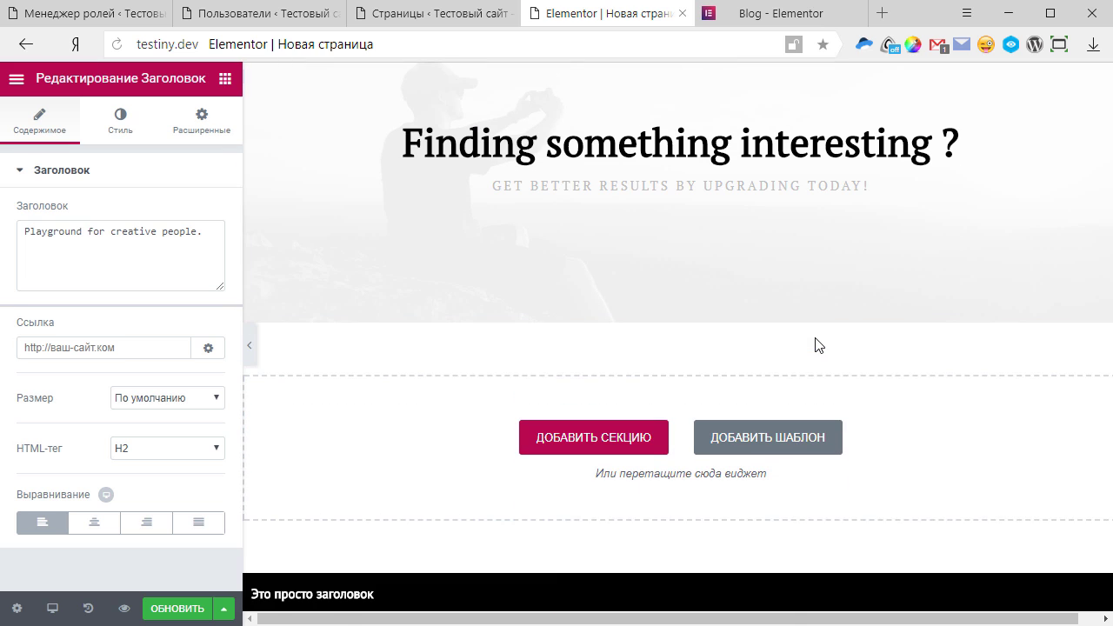
pyautogui.scroll(7, 637, 235)
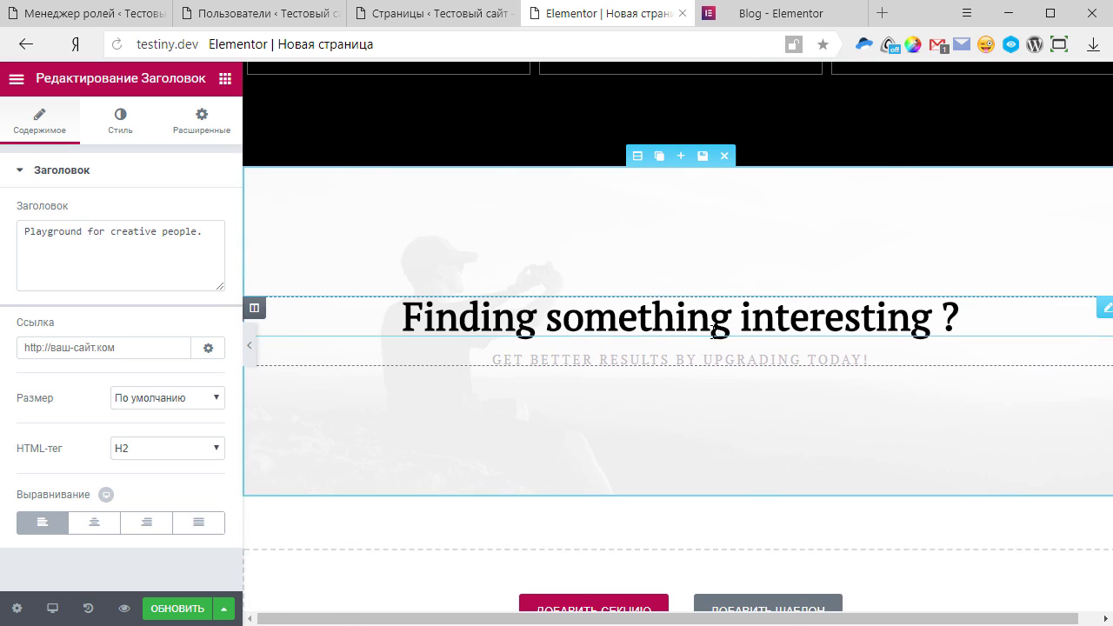
pyautogui.scroll(6, 780, 366)
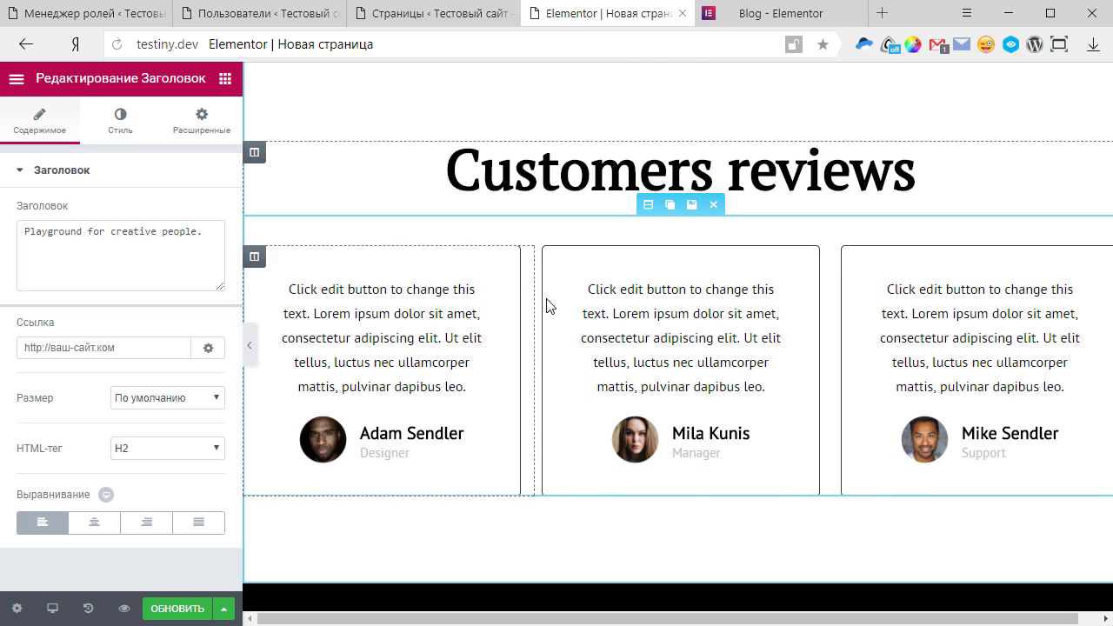
pyautogui.scroll(7, 614, 345)
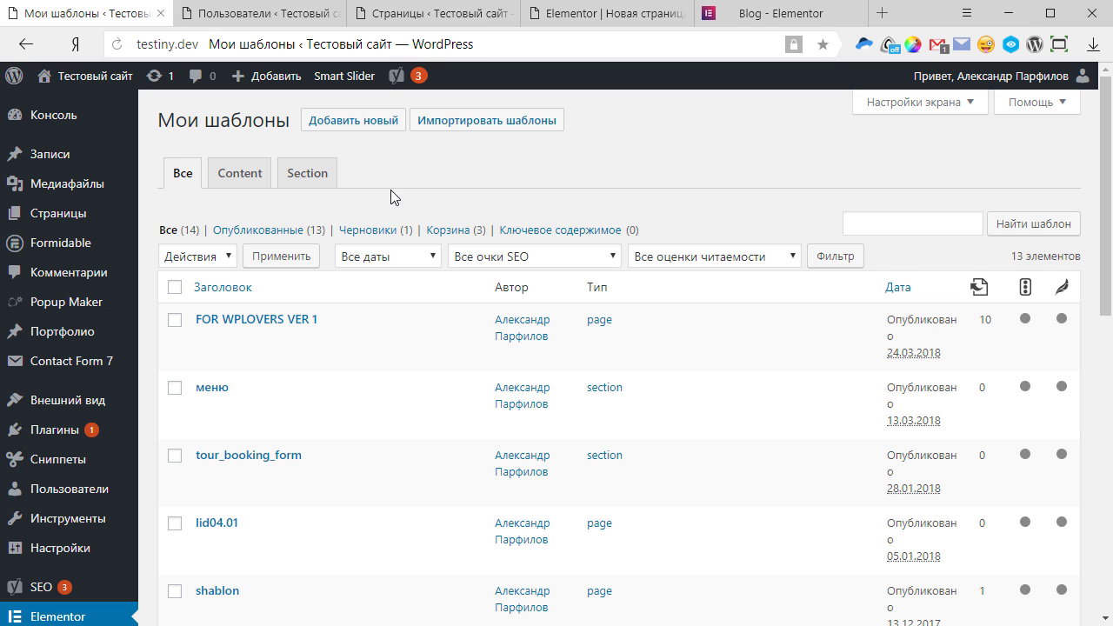
# - Examine the saved templates and their types in Elementor's "Мои шаблоны" list, checking the assembled page in between
pyautogui.scroll(-3, 52, 548)
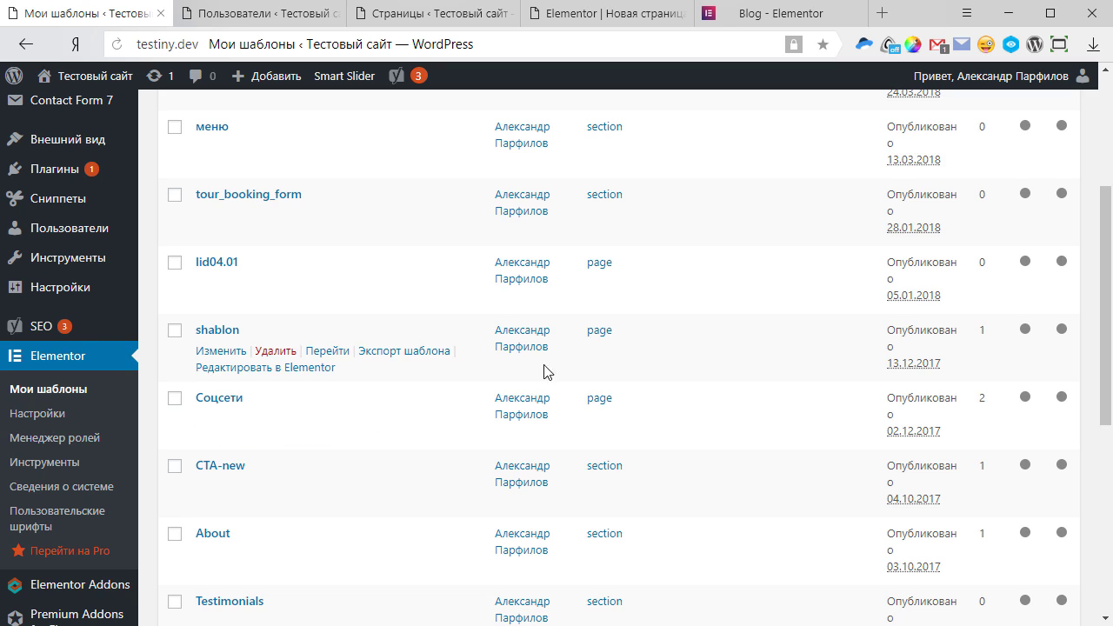
pyautogui.scroll(3, 757, 373)
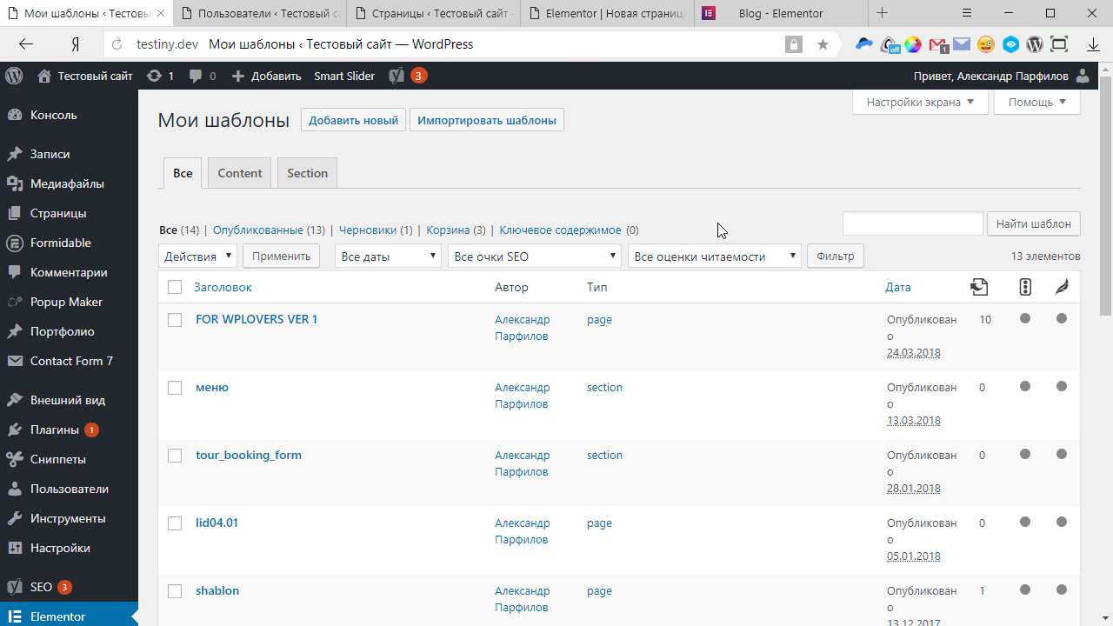
pyautogui.click(609, 13)
pyautogui.scroll(3, 731, 526)
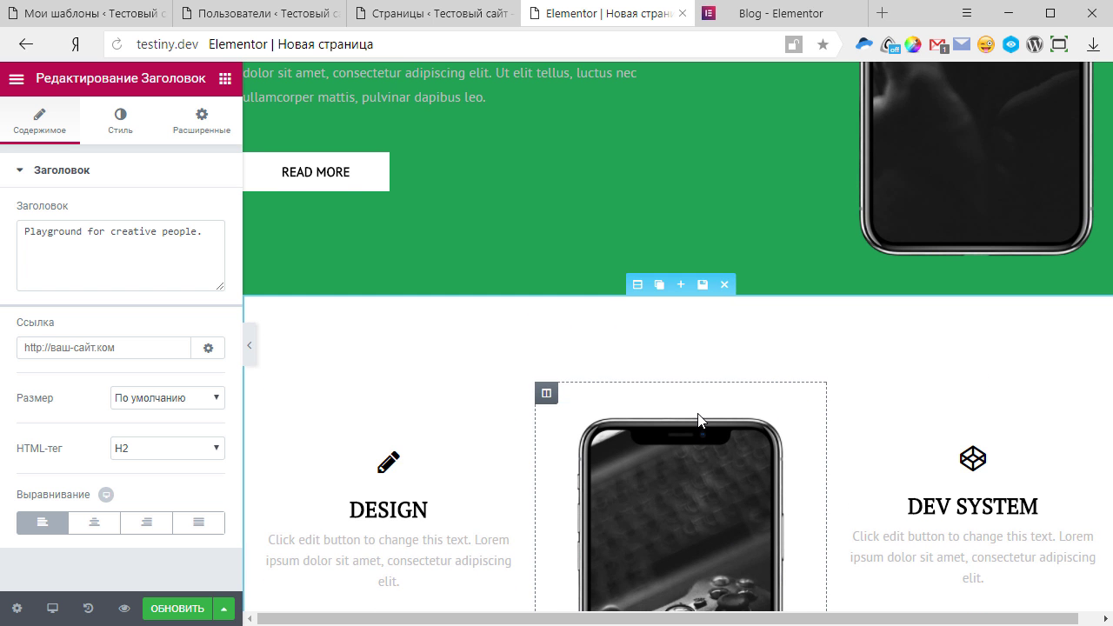
pyautogui.scroll(-2, 701, 422)
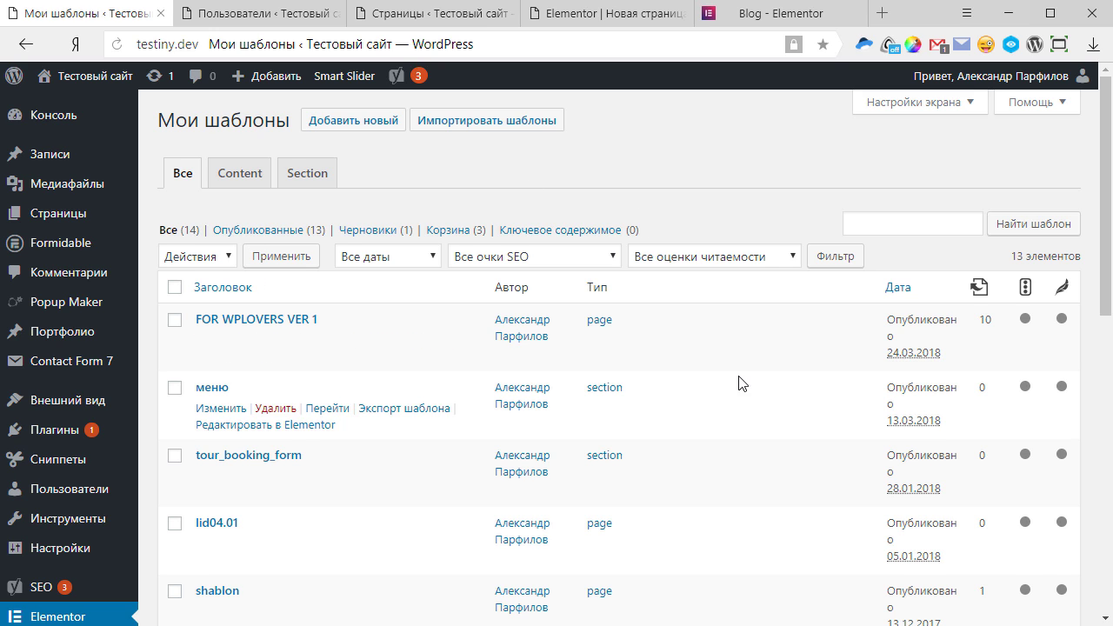
pyautogui.scroll(-1, 522, 322)
pyautogui.scroll(1, 454, 232)
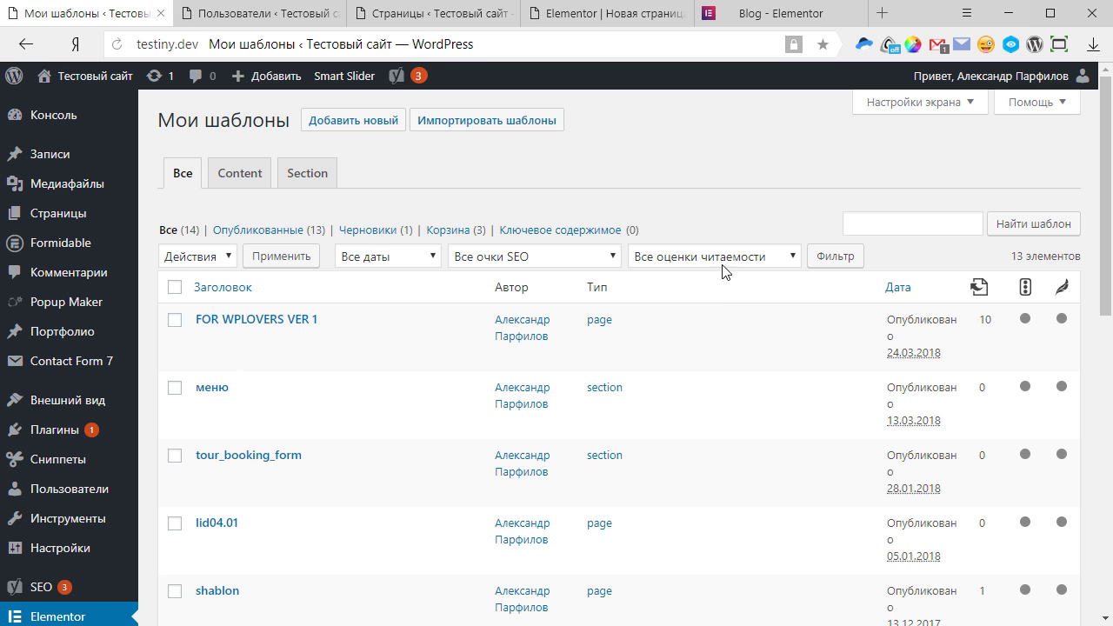
pyautogui.scroll(-3, 609, 208)
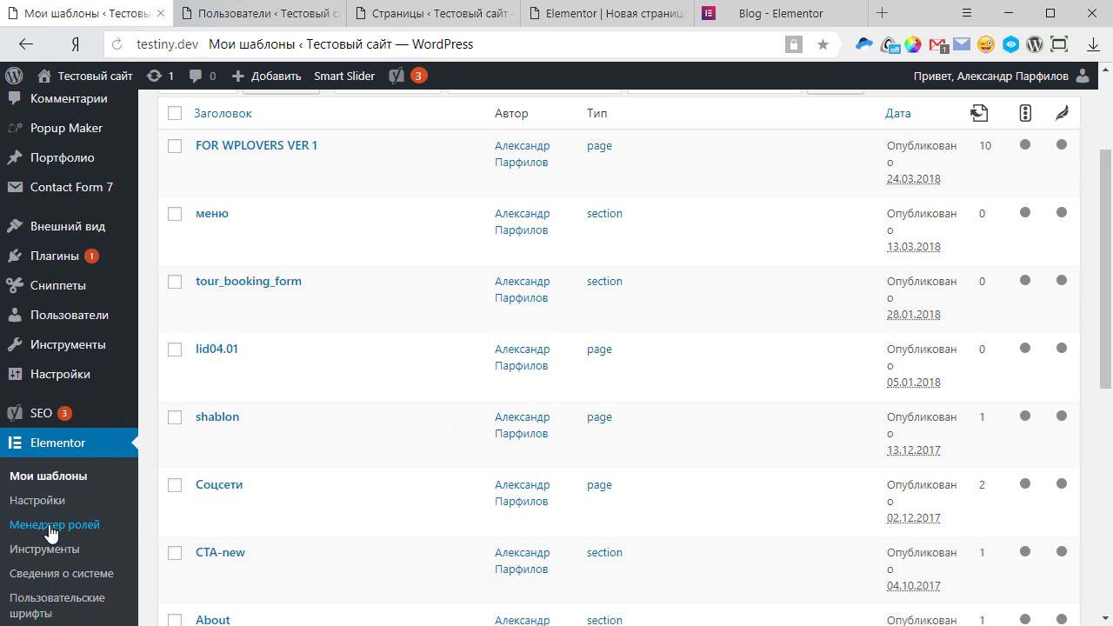
pyautogui.scroll(3, 347, 465)
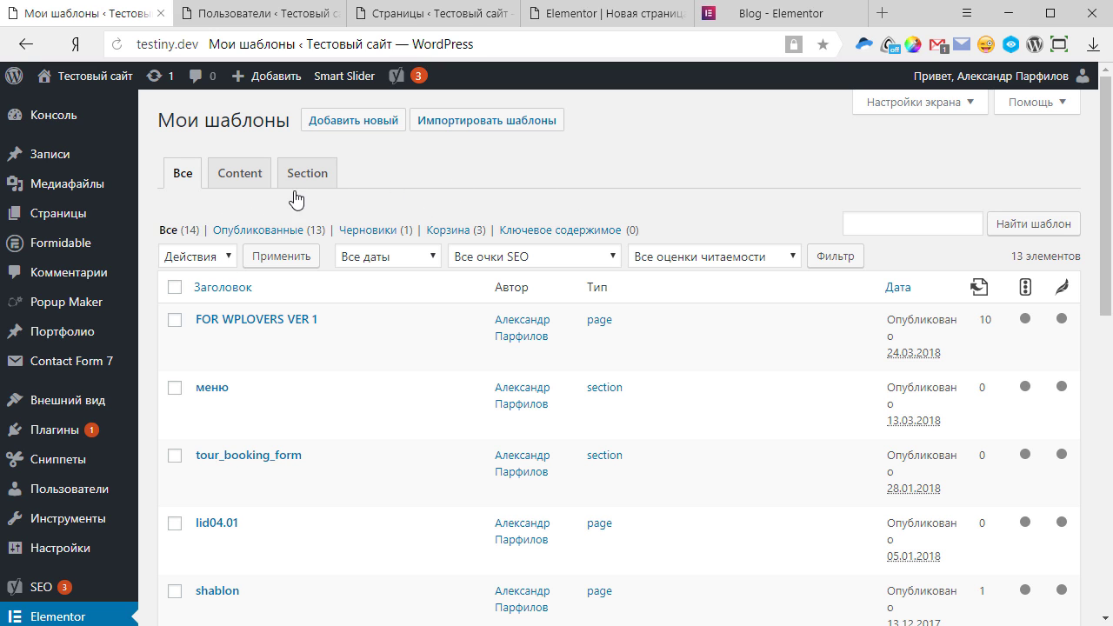
# - Return to the page editor and show the page's draft and template saving options and the hero section's controls
pyautogui.click(591, 13)
pyautogui.scroll(6, 713, 301)
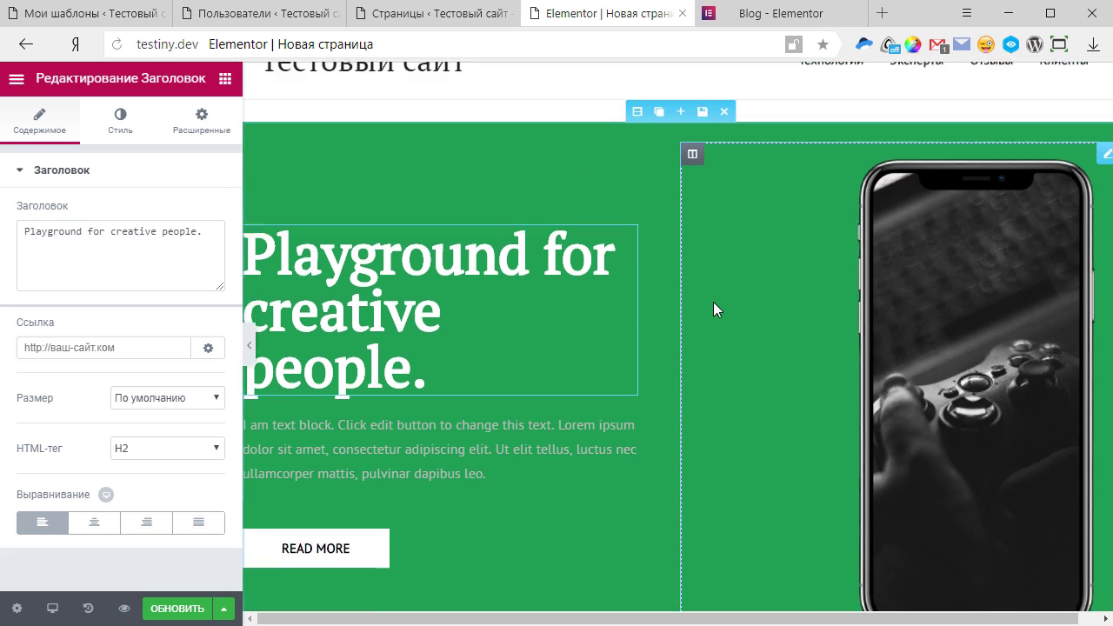
pyautogui.moveTo(644, 167)
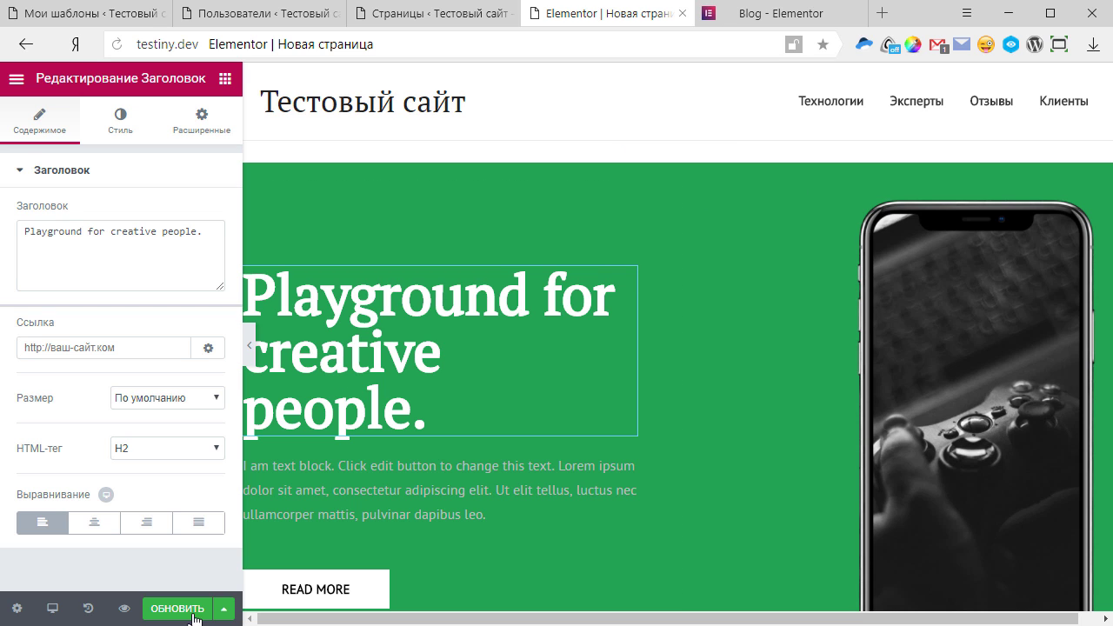
pyautogui.click(225, 609)
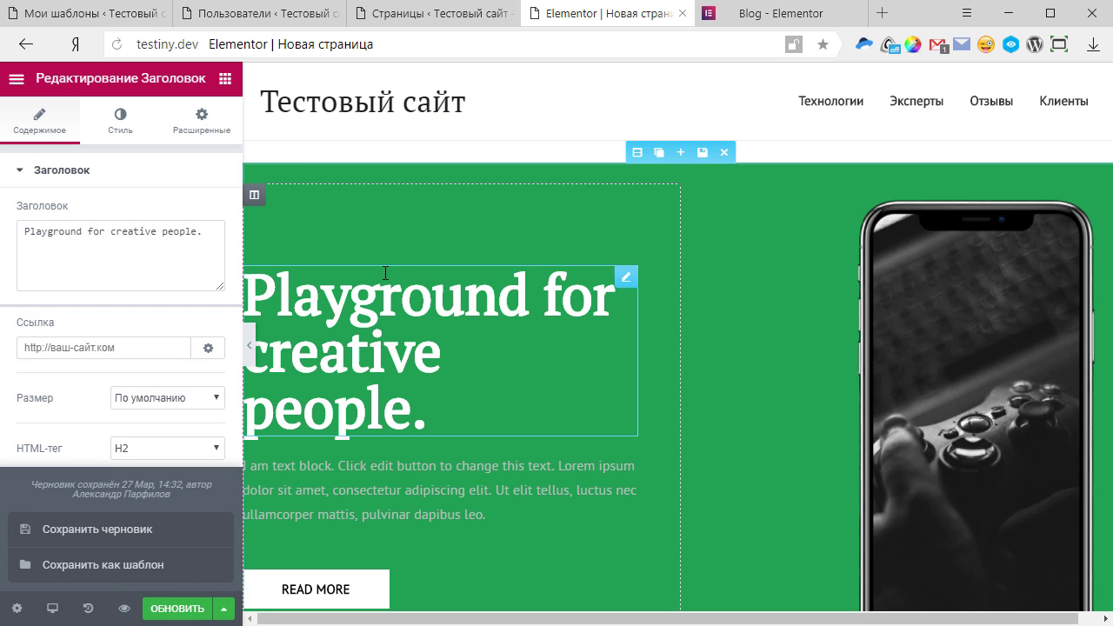
pyautogui.moveTo(663, 166)
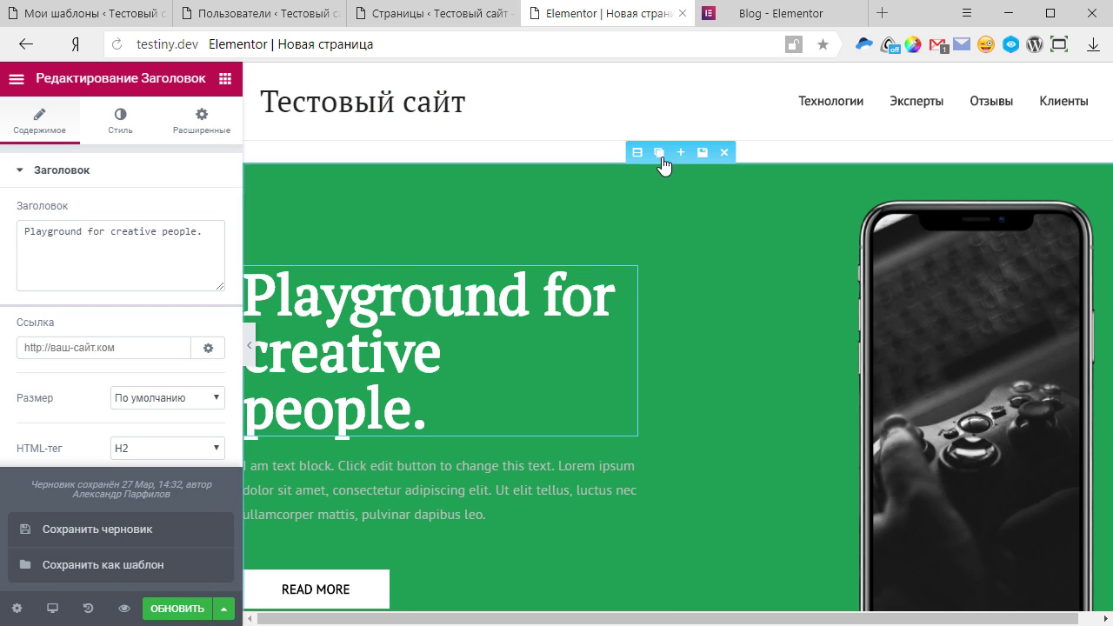
# - Examine the template types offered for a new template in Elementor's "Мои шаблоны" list and close the dialog without creating one
pyautogui.click(139, 13)
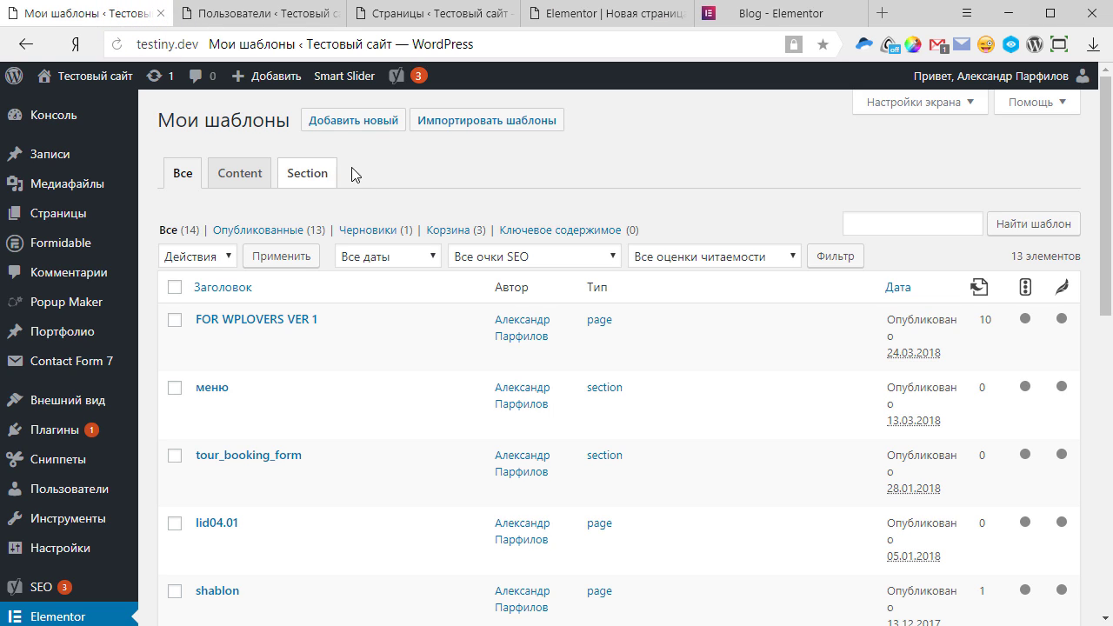
pyautogui.click(239, 173)
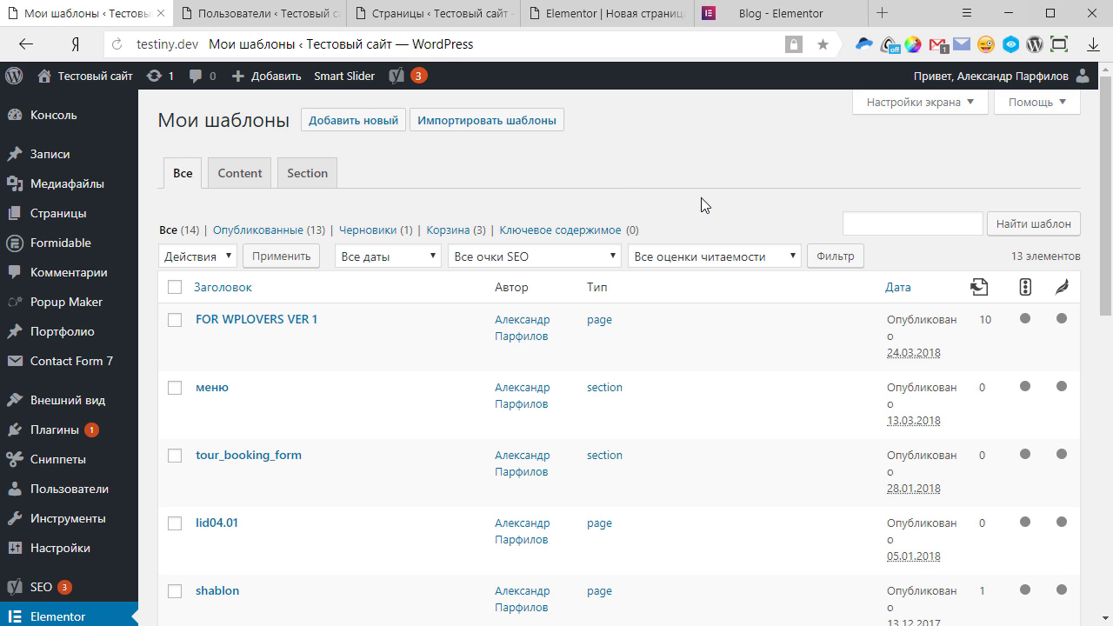
pyautogui.click(368, 122)
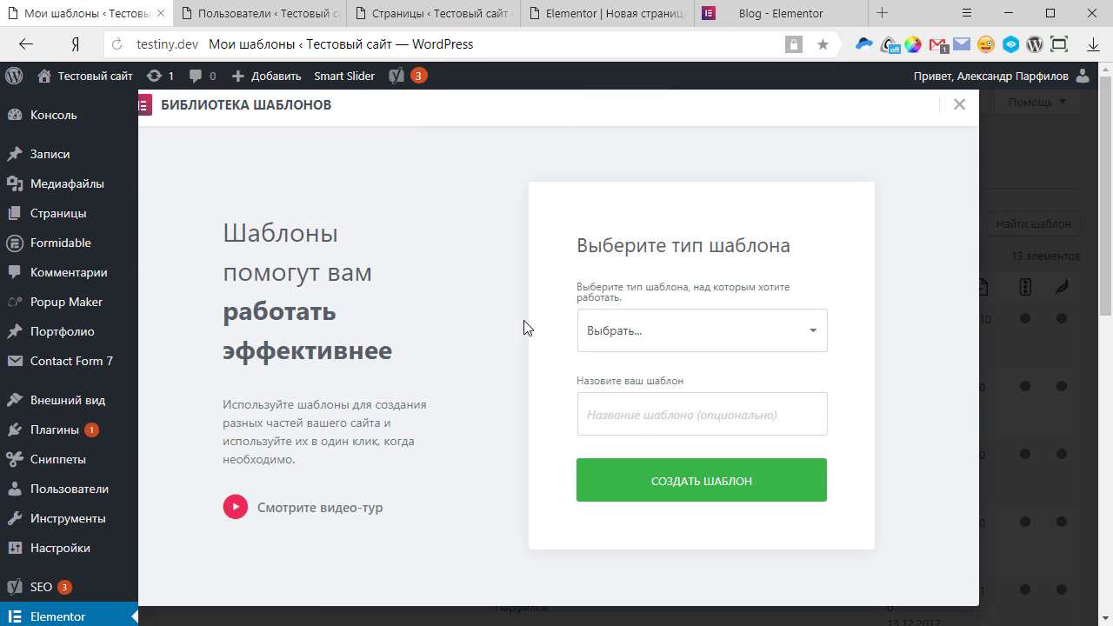
pyautogui.click(686, 343)
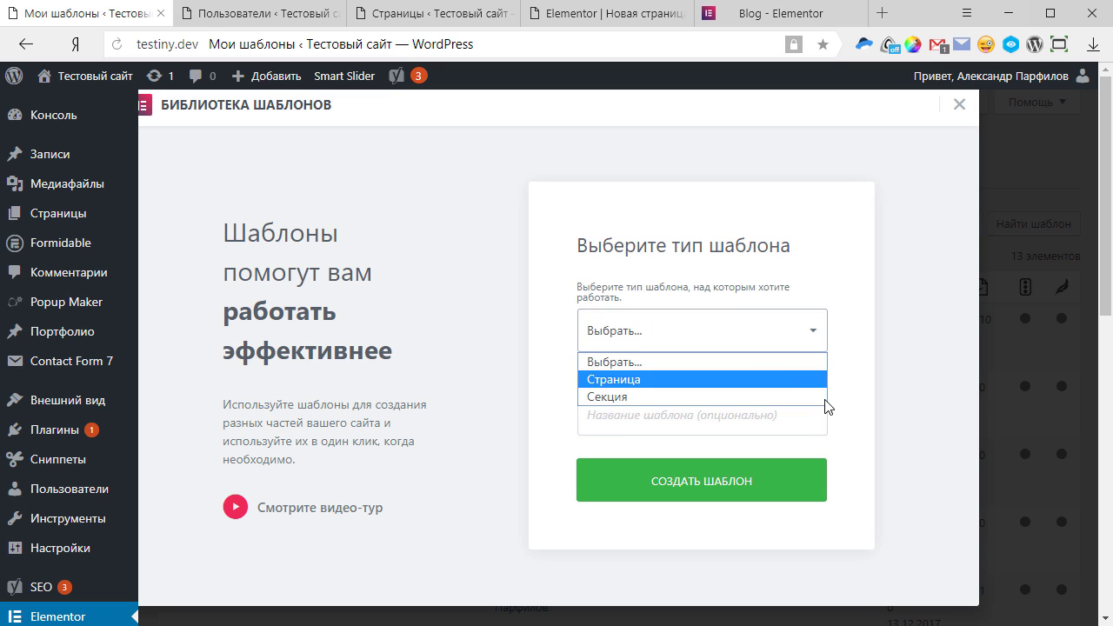
pyautogui.click(783, 415)
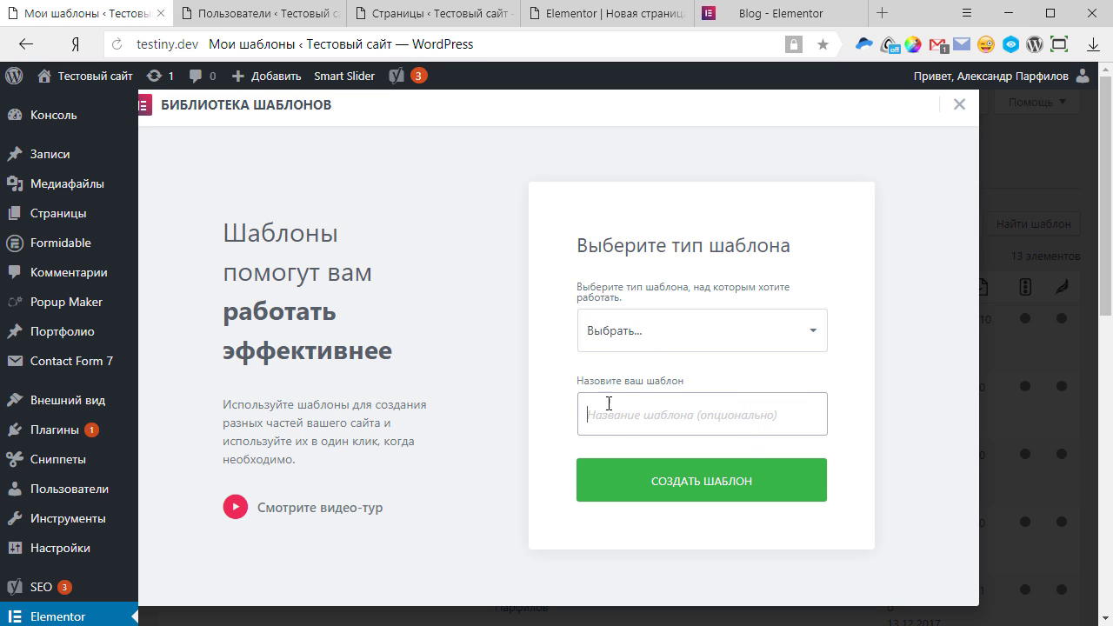
pyautogui.click(662, 346)
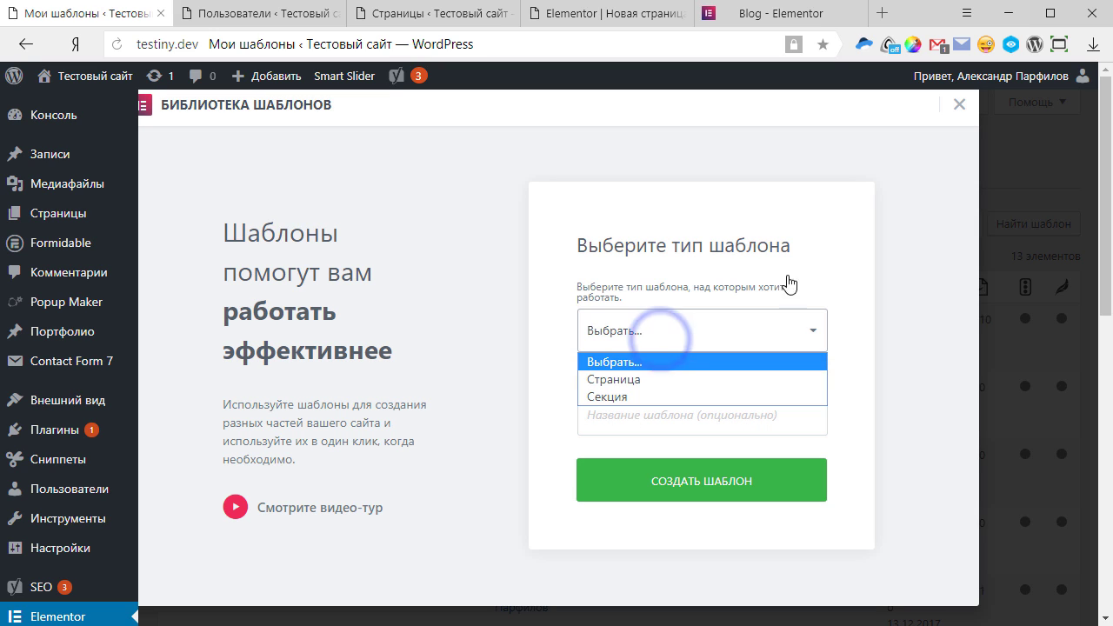
pyautogui.click(959, 107)
pyautogui.click(959, 106)
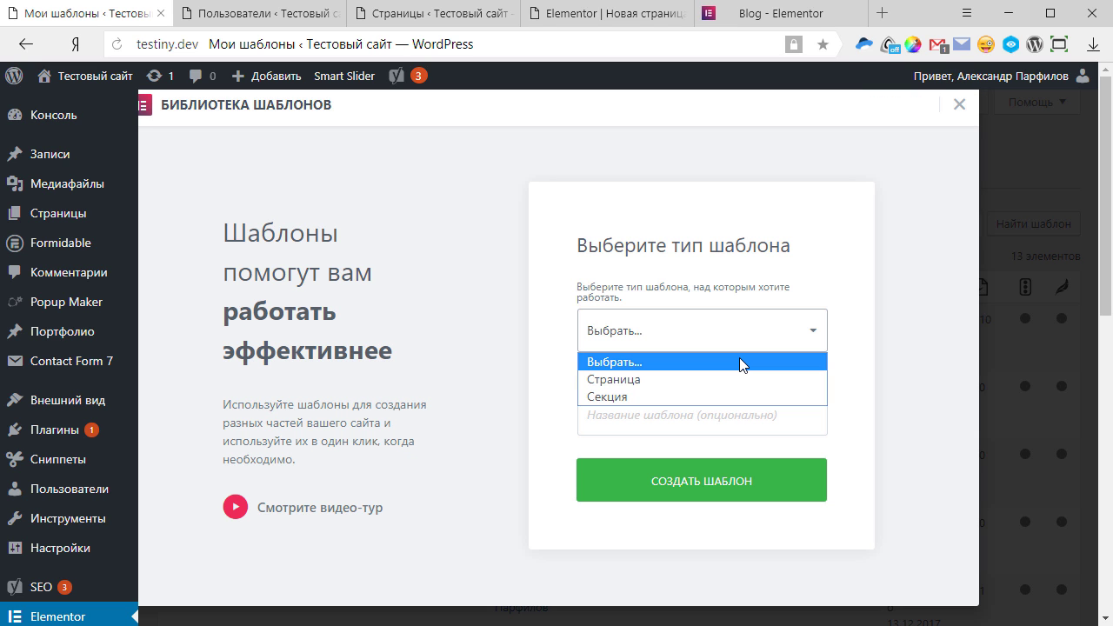
pyautogui.press('Down')
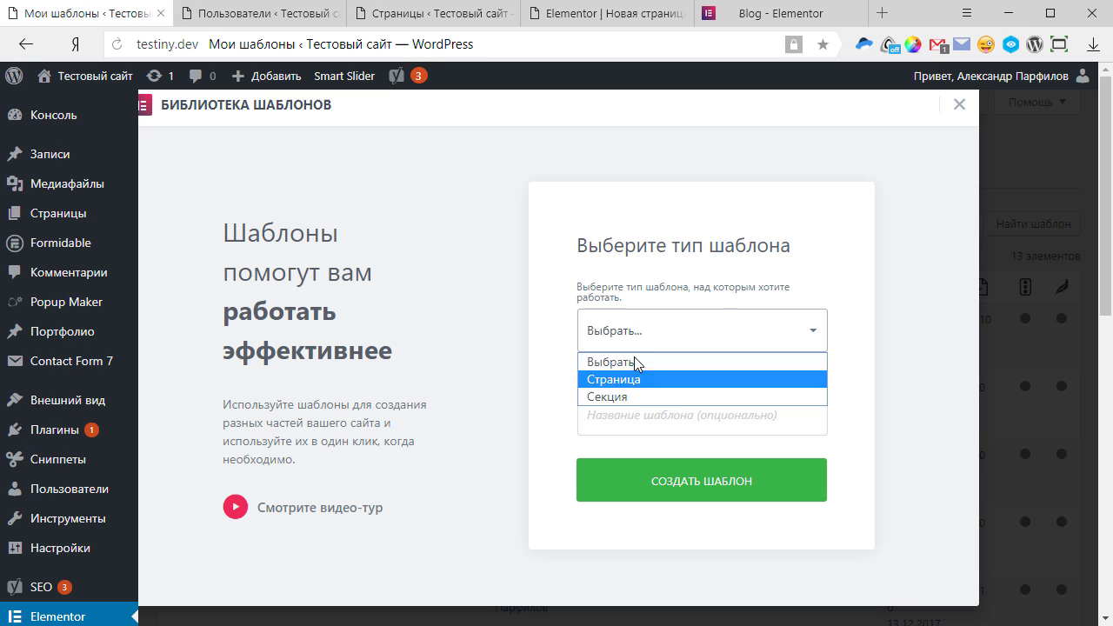
pyautogui.click(959, 106)
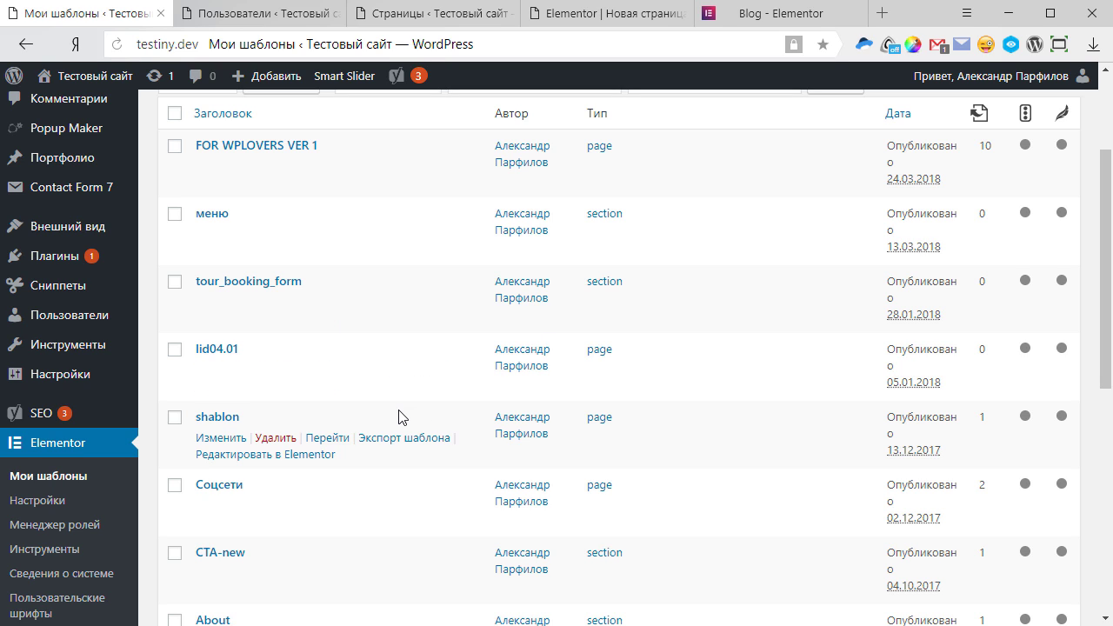
# - Open Elementor's role manager, expand the Editor role's options and check the Editor account's role in the site's user list
pyautogui.click(91, 526)
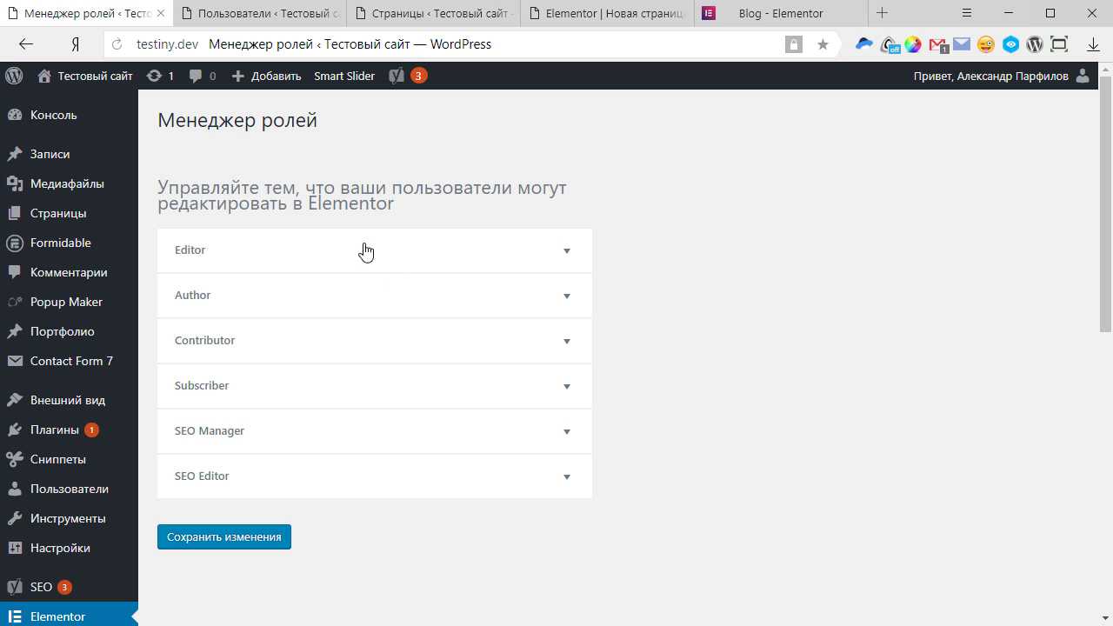
pyautogui.click(364, 251)
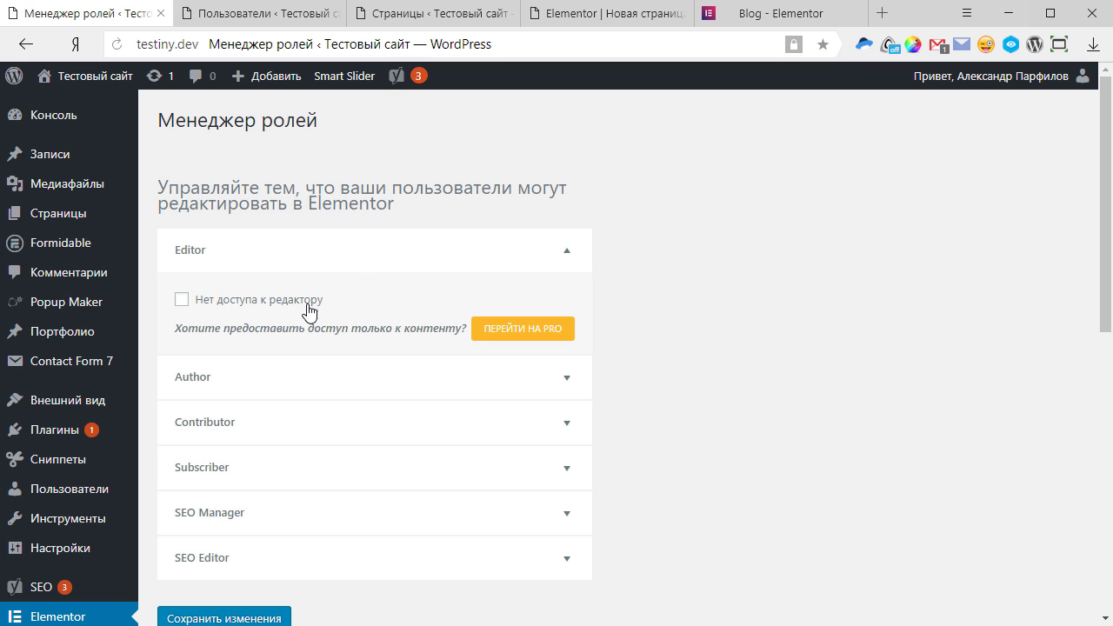
pyautogui.click(280, 14)
pyautogui.doubleClick(869, 292)
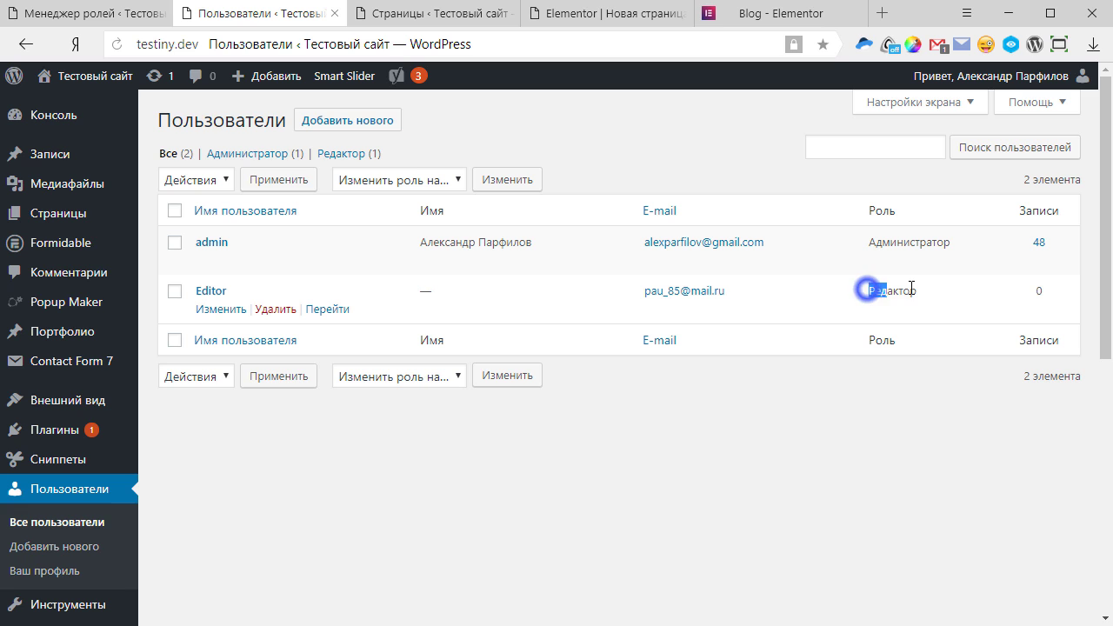
pyautogui.click(122, 13)
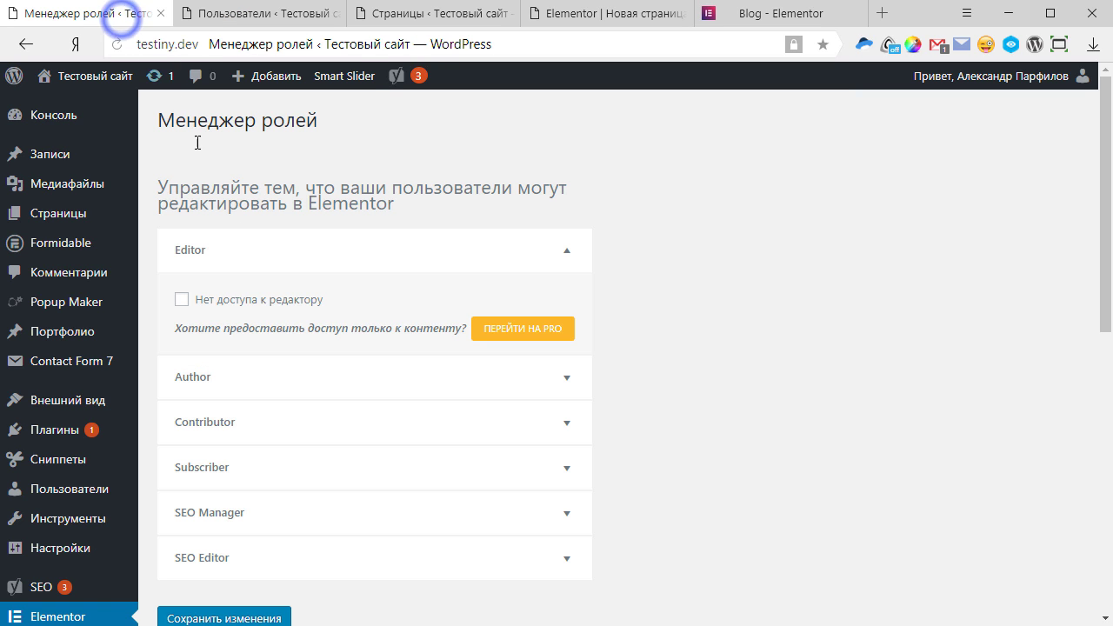
# - Deny the Editor role access to the Elementor editor ("Нет доступа к редактору") and save the changes
pyautogui.click(182, 299)
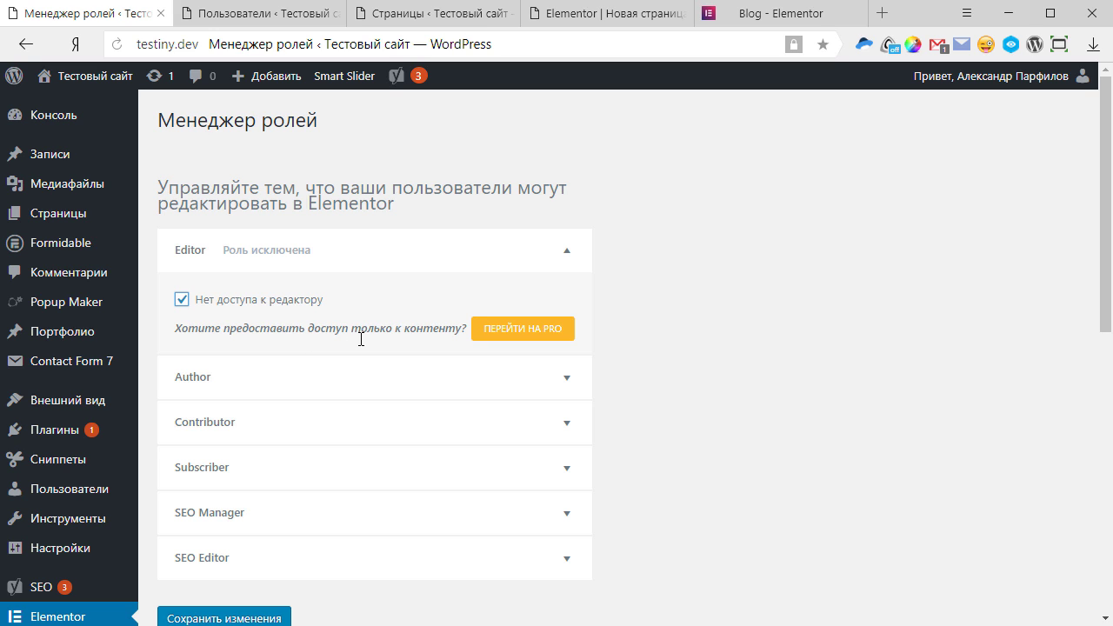
pyautogui.scroll(-2, 368, 464)
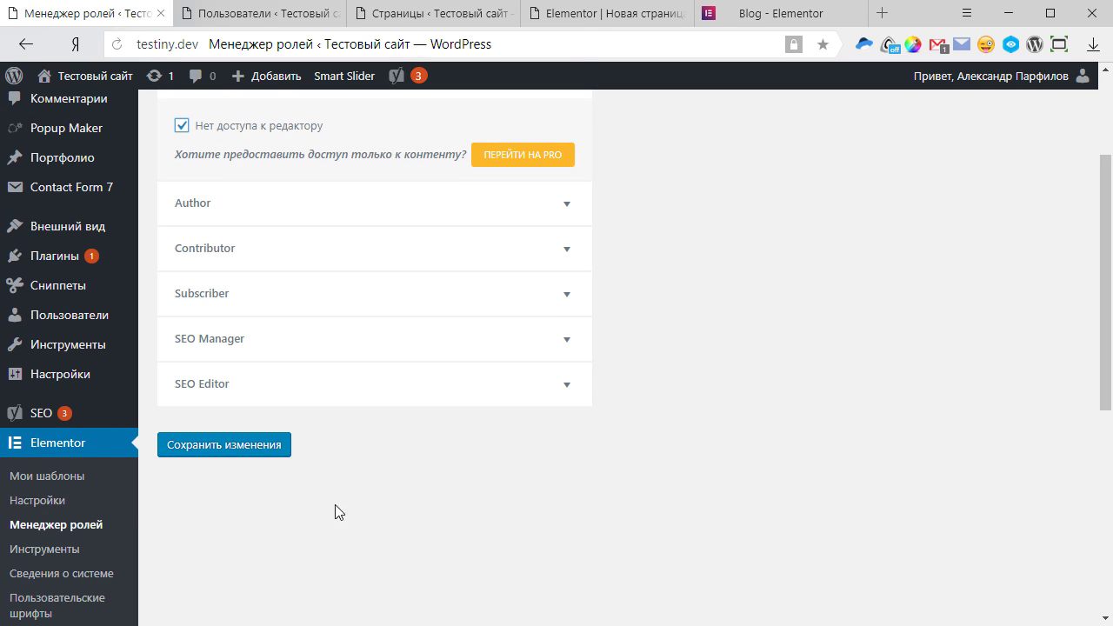
pyautogui.click(259, 444)
pyautogui.scroll(2, 566, 455)
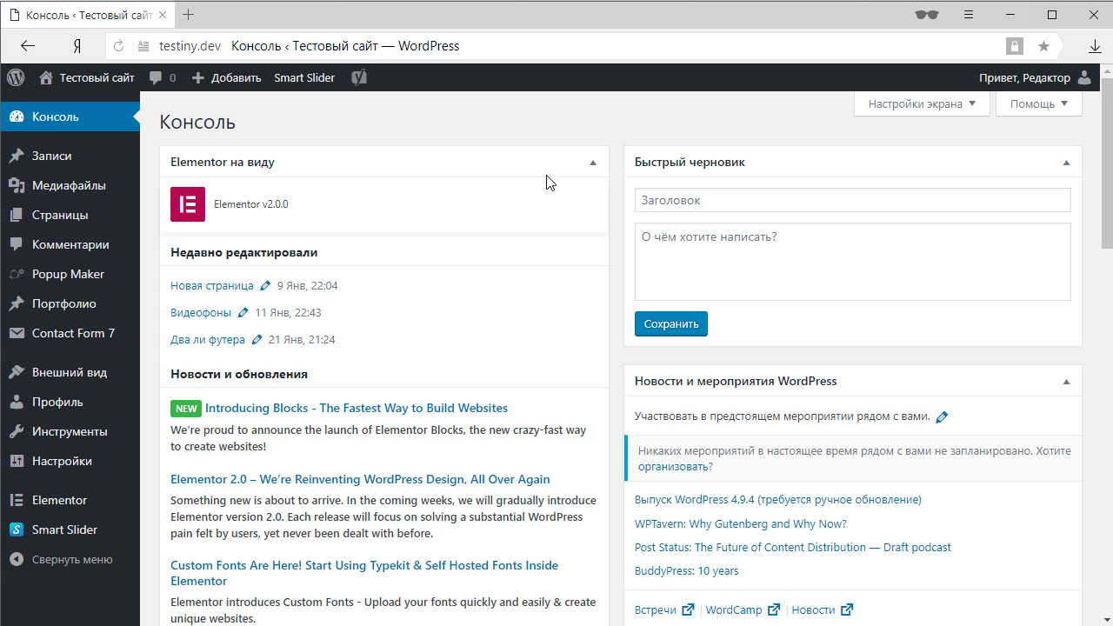
# - Compare the Elementor editing options in the page list between the Editor account's window and the administrator's window
pyautogui.click(67, 217)
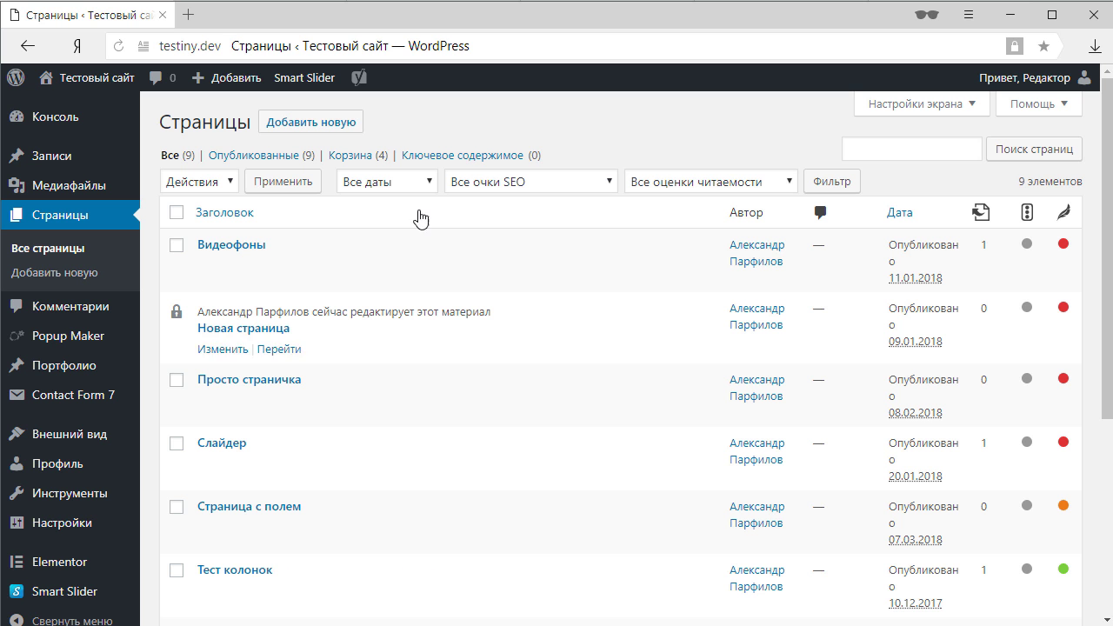
pyautogui.moveTo(318, 28); pyautogui.dragTo(405, 17)
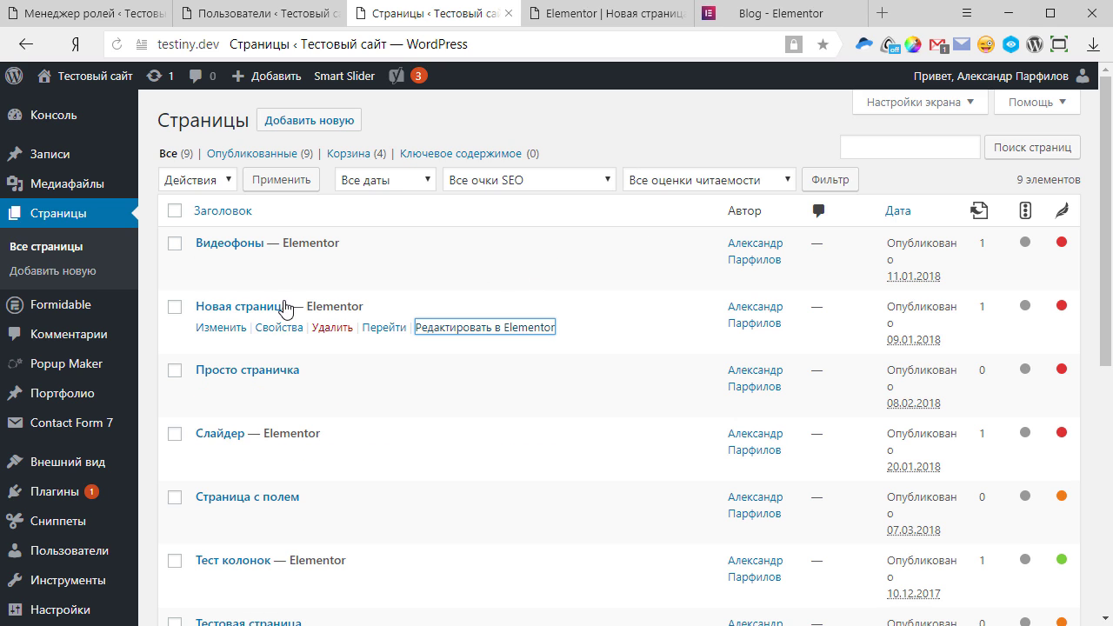
pyautogui.moveTo(306, 307)
pyautogui.mouseDown()
pyautogui.moveTo(398, 308)
pyautogui.moveTo(321, 322)
pyautogui.moveTo(294, 306)
pyautogui.mouseUp()
pyautogui.click(472, 291)
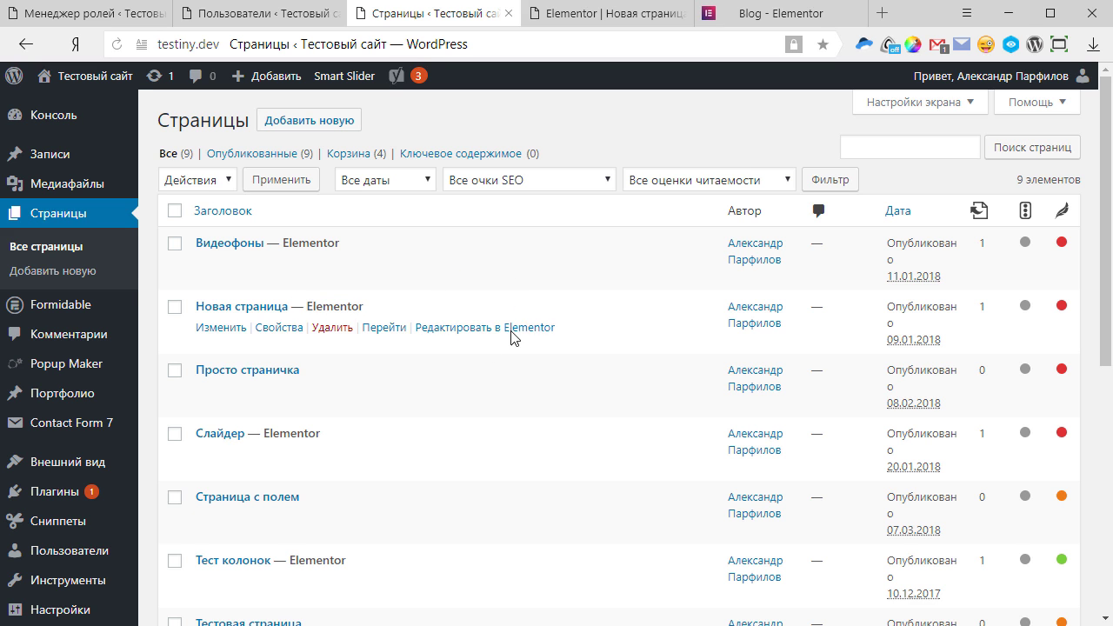
pyautogui.hotkey('alt', 'Tab')
pyautogui.moveTo(1094, 73); pyautogui.dragTo(842, 28)
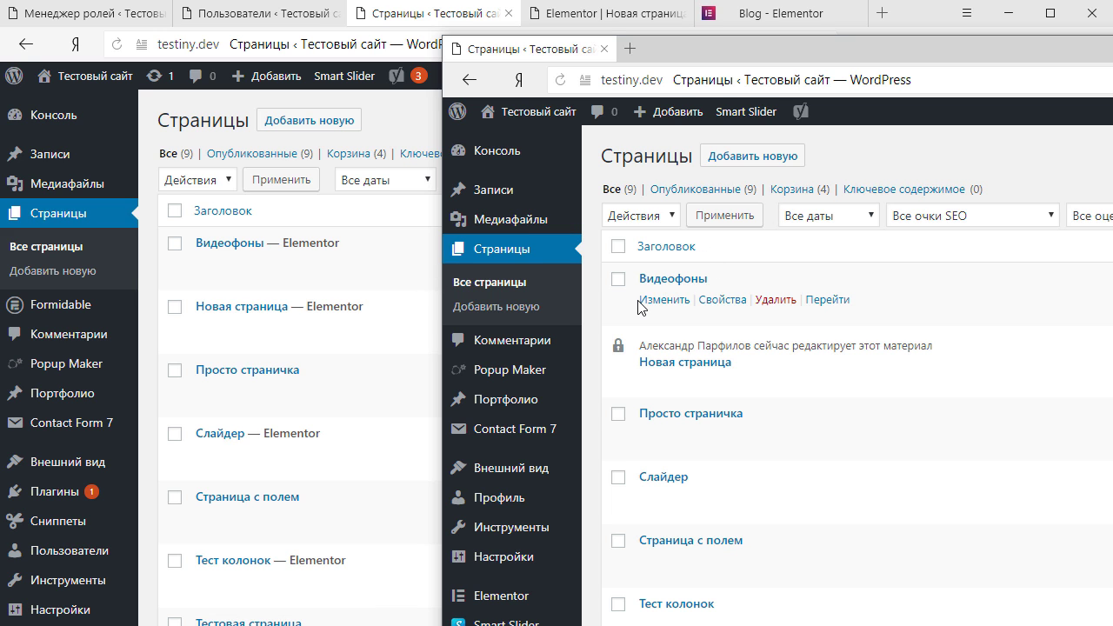
# - Open the "Видеофоны" page for editing in the Editor account and examine its Yoast SEO block, collapsing and expanding it
pyautogui.click(644, 300)
pyautogui.doubleClick(766, 48)
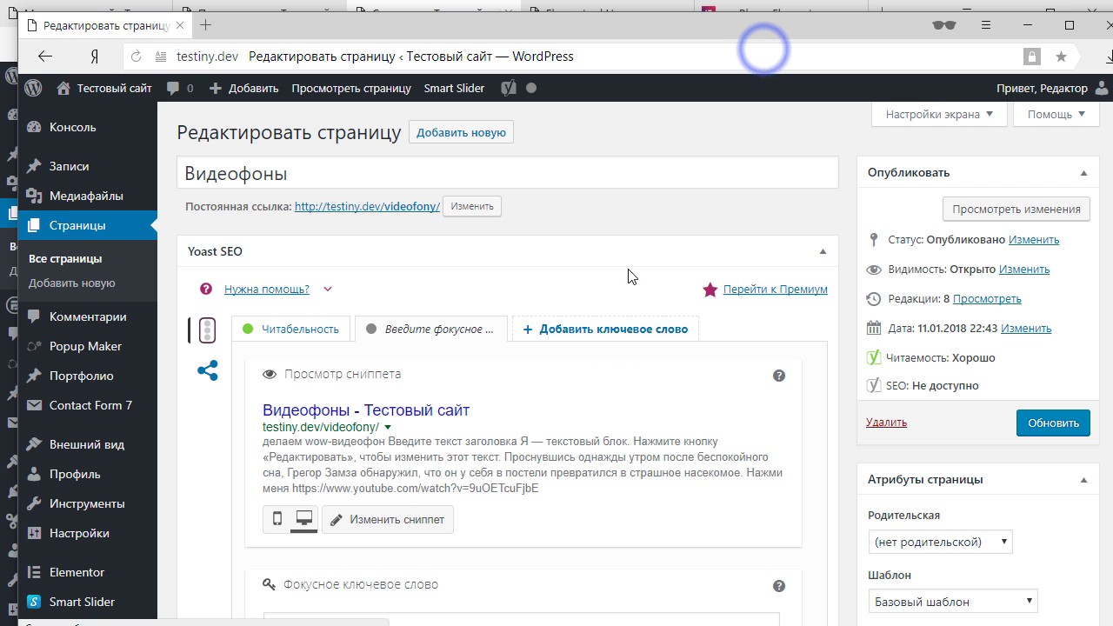
pyautogui.click(819, 253)
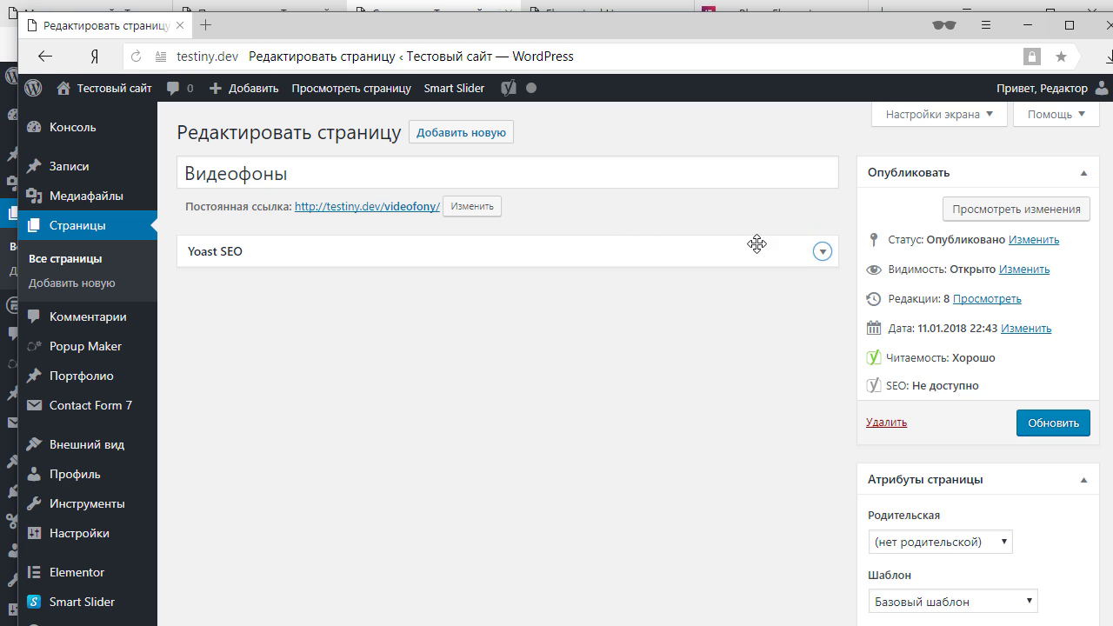
pyautogui.click(819, 251)
pyautogui.scroll(-3, 737, 350)
pyautogui.scroll(3, 737, 350)
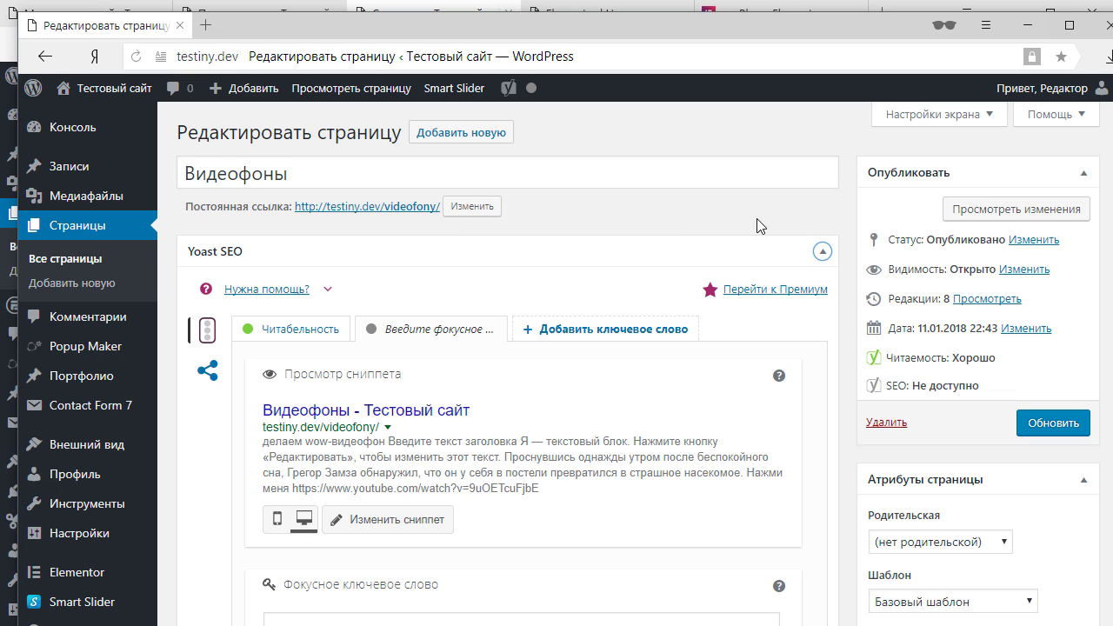
# - Examine the "Видеофоны" page's template choices, Astra settings and remaining editing options without changing them
pyautogui.scroll(-4, 756, 226)
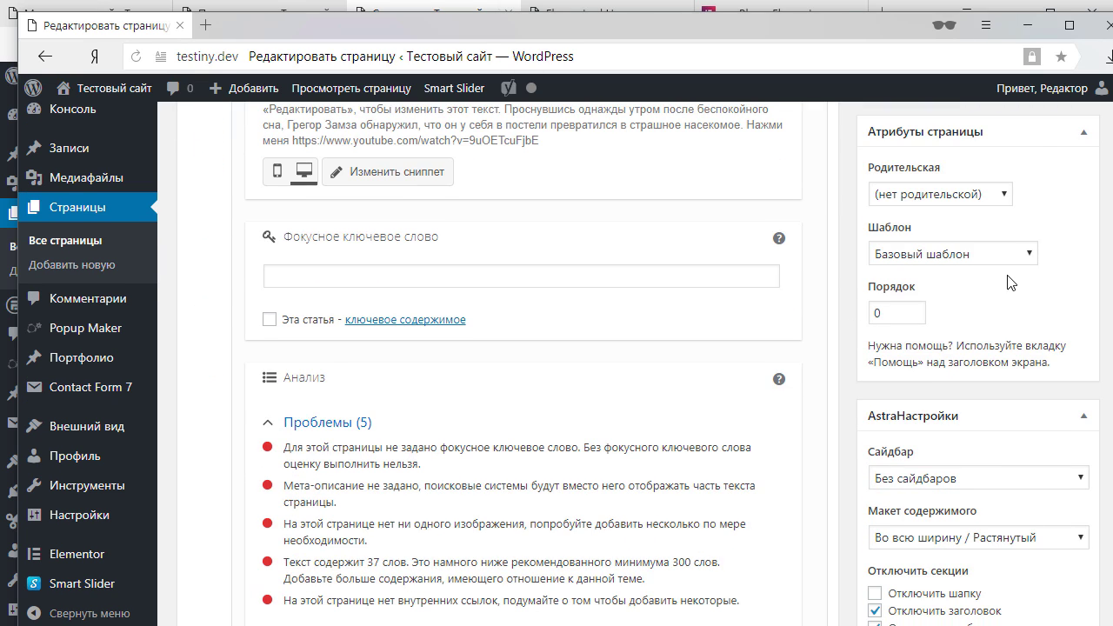
pyautogui.click(1025, 259)
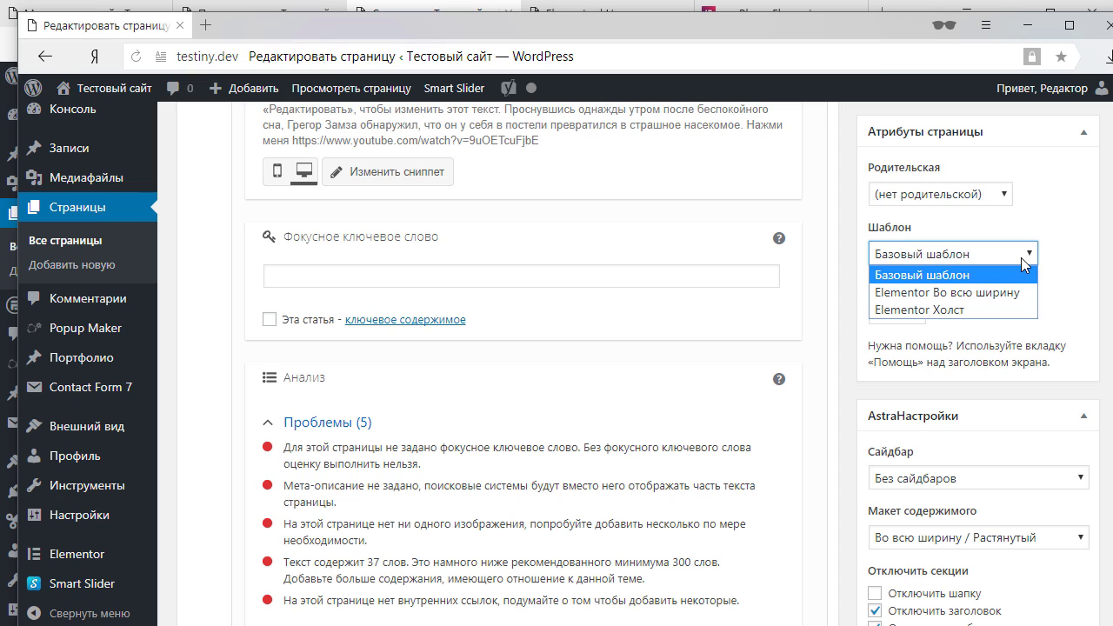
pyautogui.click(1022, 259)
pyautogui.scroll(-2, 993, 372)
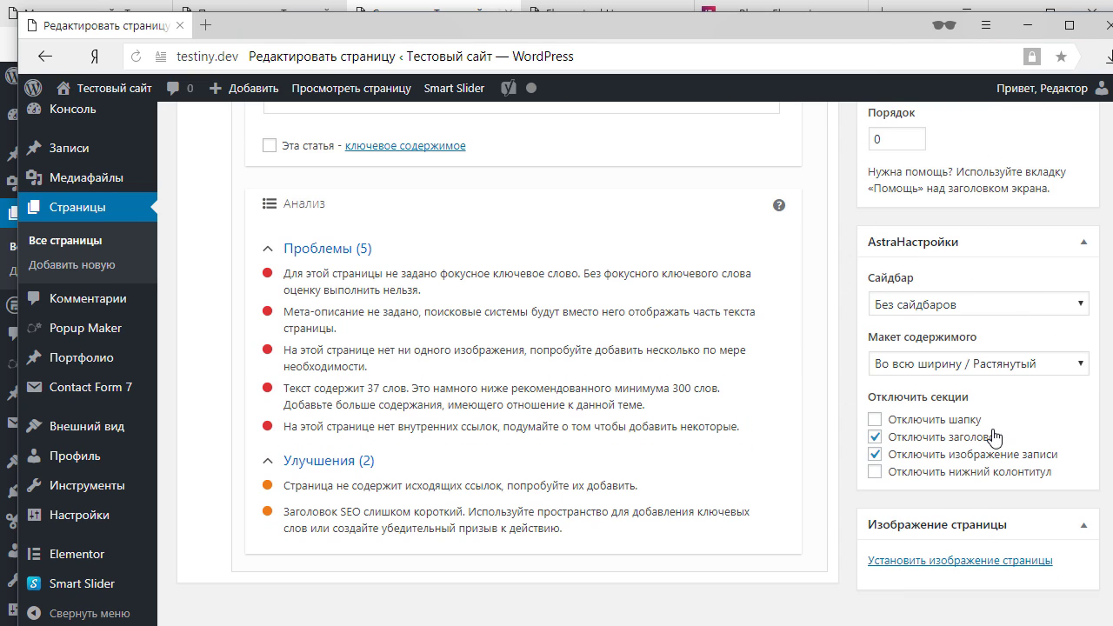
pyautogui.scroll(6, 941, 372)
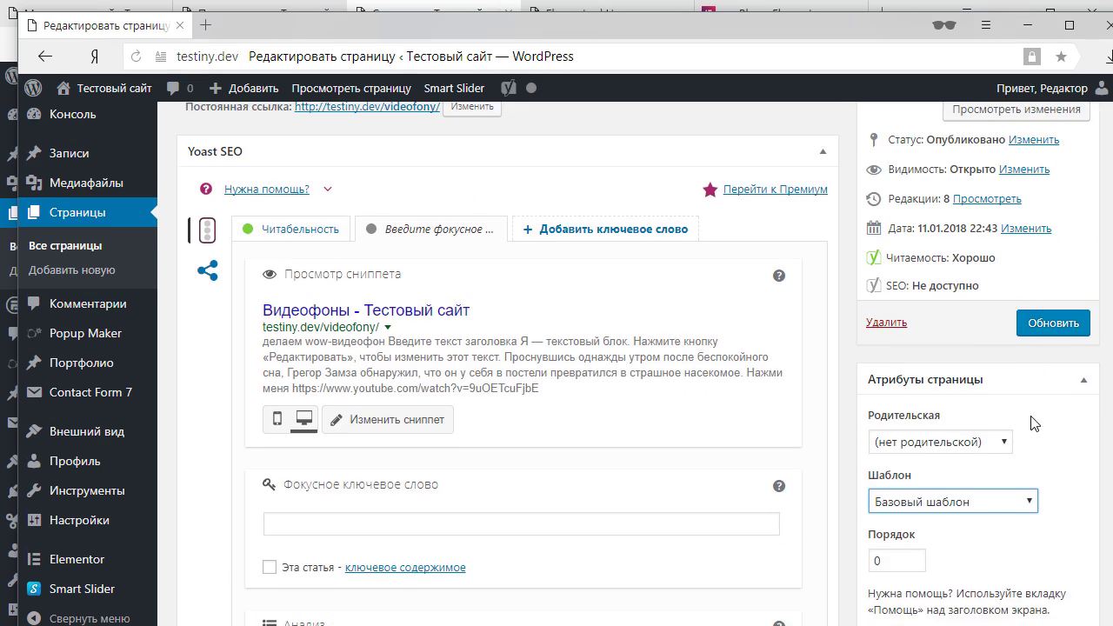
pyautogui.scroll(-6, 1021, 408)
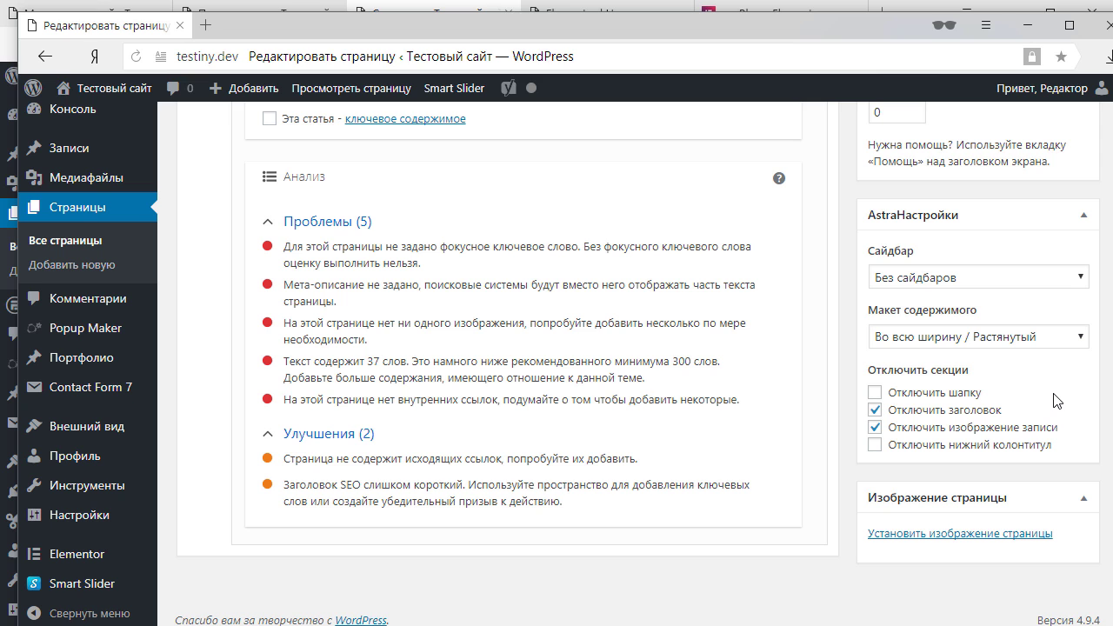
pyautogui.scroll(6, 1054, 408)
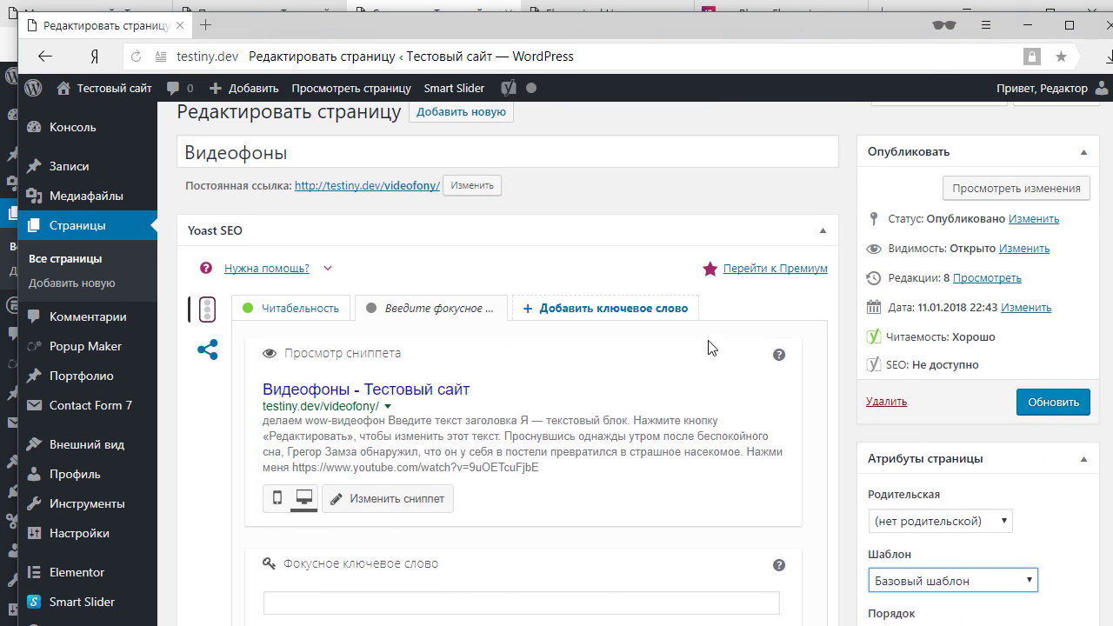
pyautogui.scroll(-1, 702, 209)
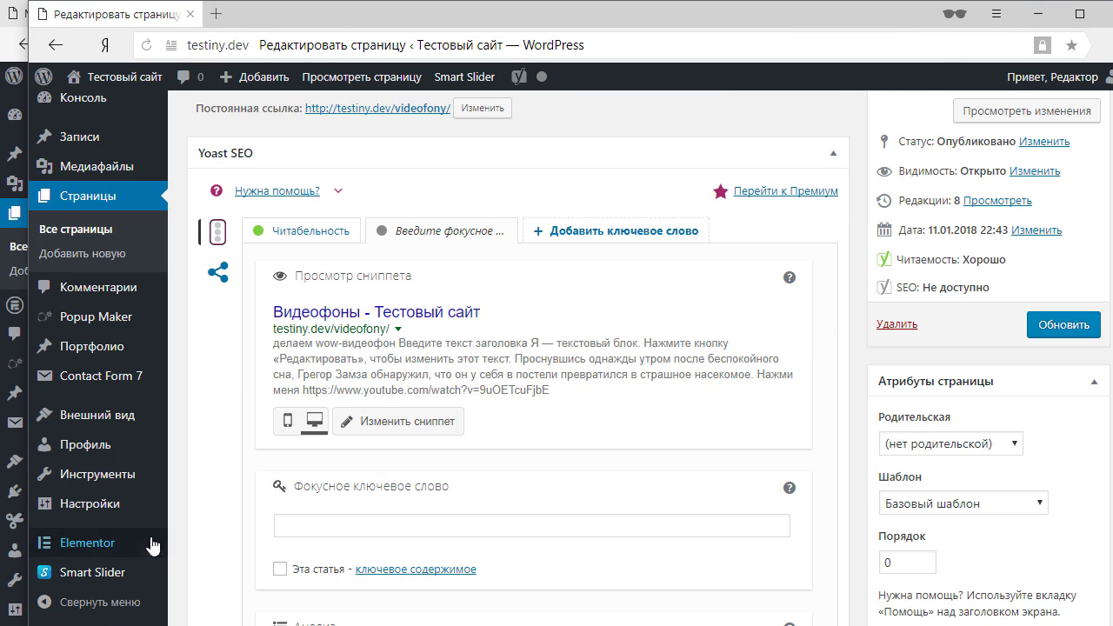
# - Review the Elementor template list in the Editor account and close that account's browser window
pyautogui.click(105, 547)
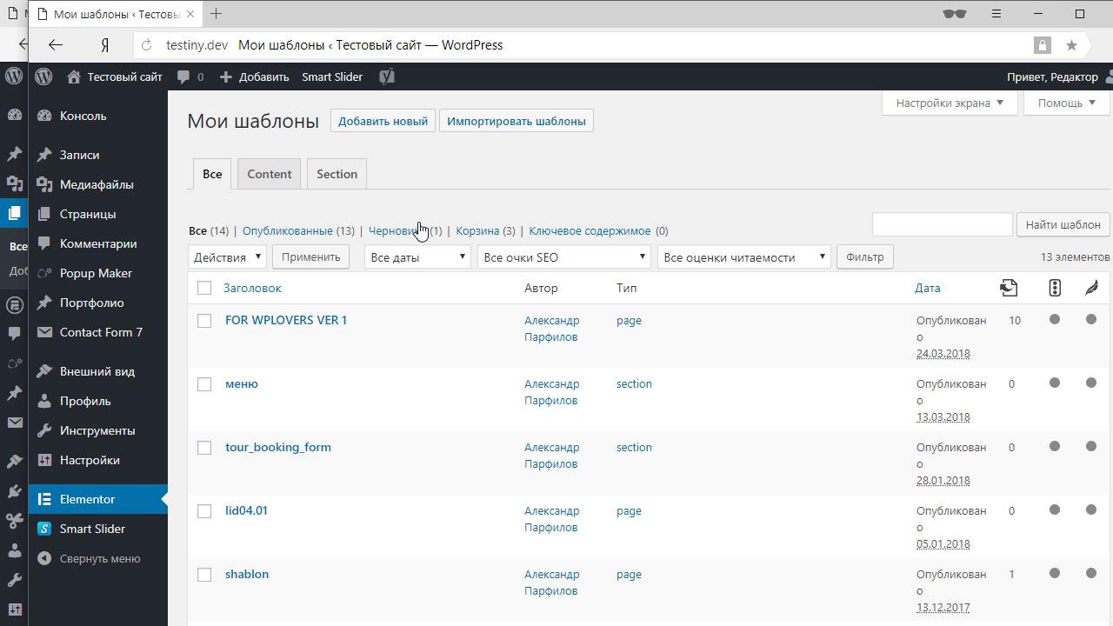
pyautogui.scroll(-1, 580, 420)
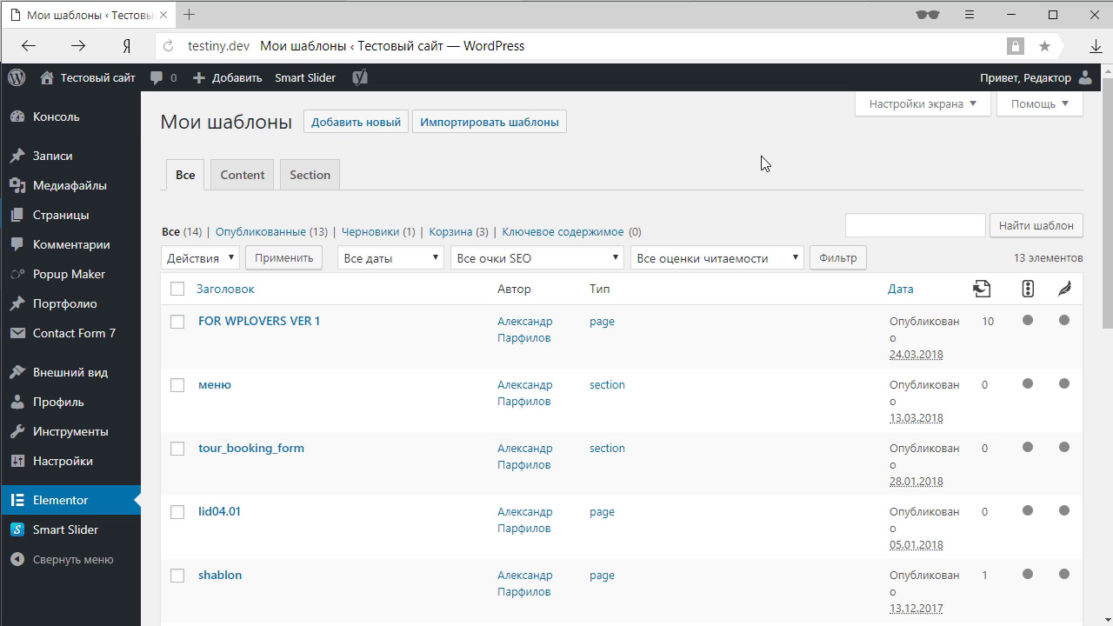
pyautogui.click(1093, 15)
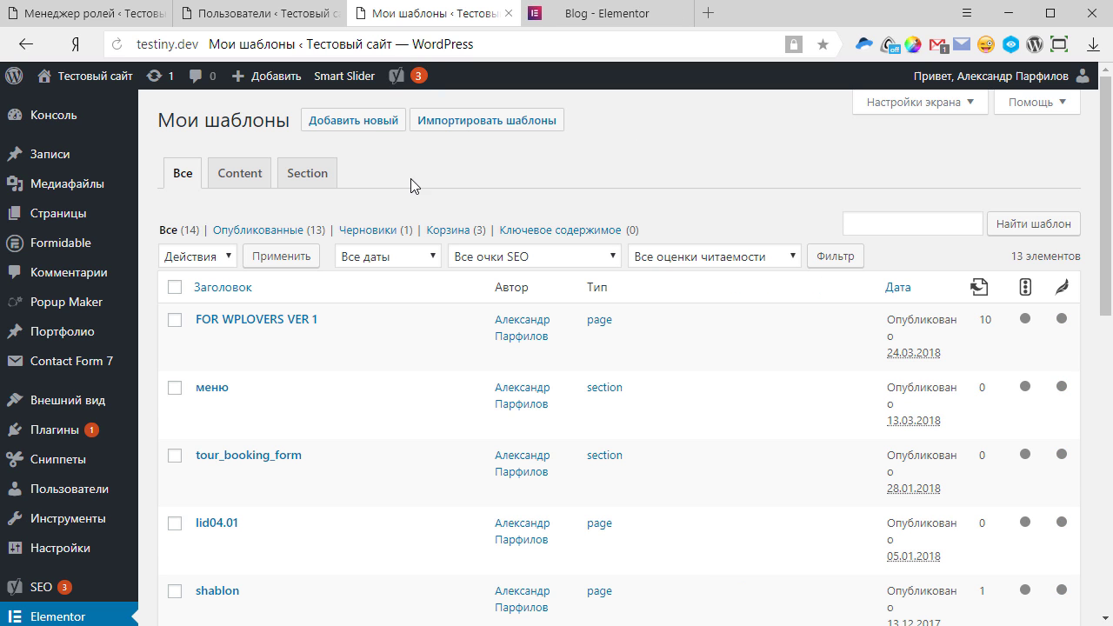
# - Filter the administrator's "Мои шаблоны" list to Section templates and look through them
pyautogui.click(306, 176)
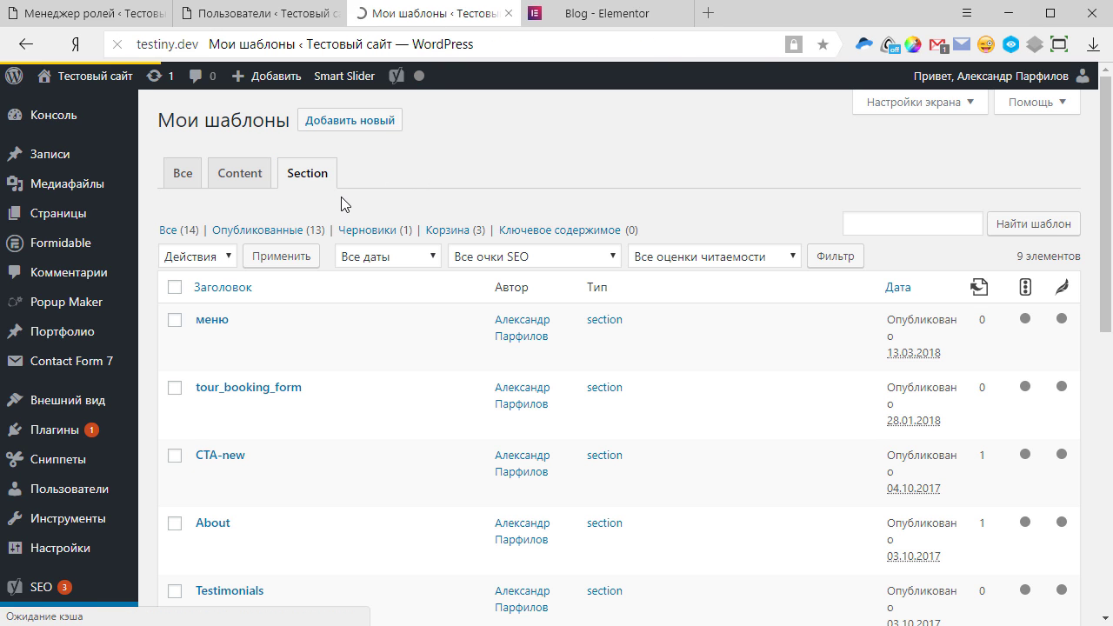
pyautogui.scroll(-2, 521, 217)
pyautogui.scroll(2, 472, 261)
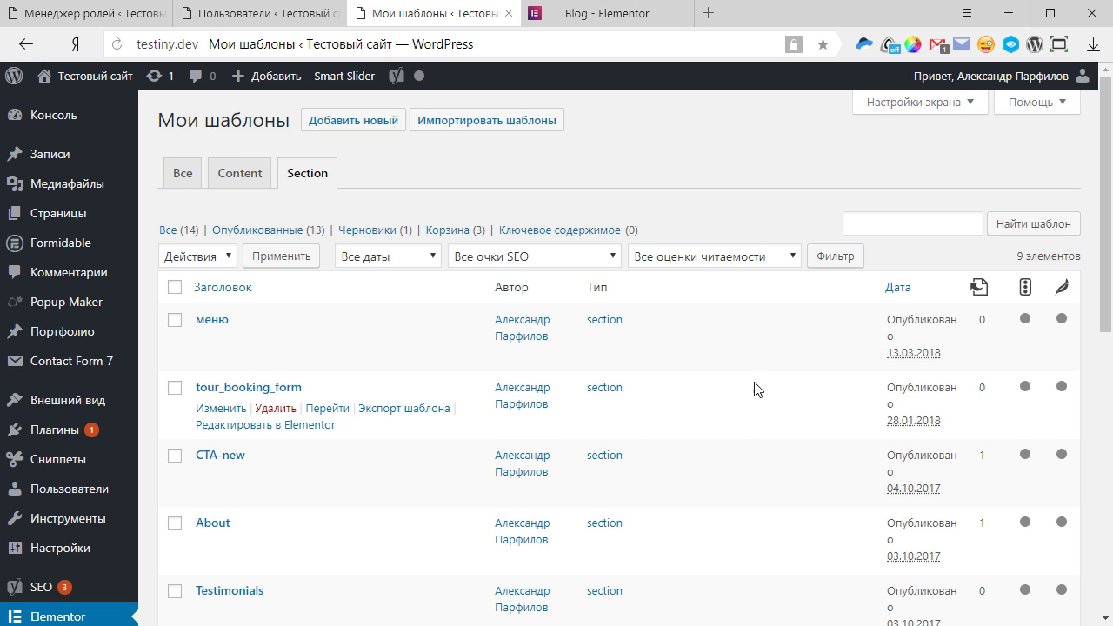
# - Open the Testimonials section template in the Elementor editor and look over its content
pyautogui.scroll(-2, 753, 384)
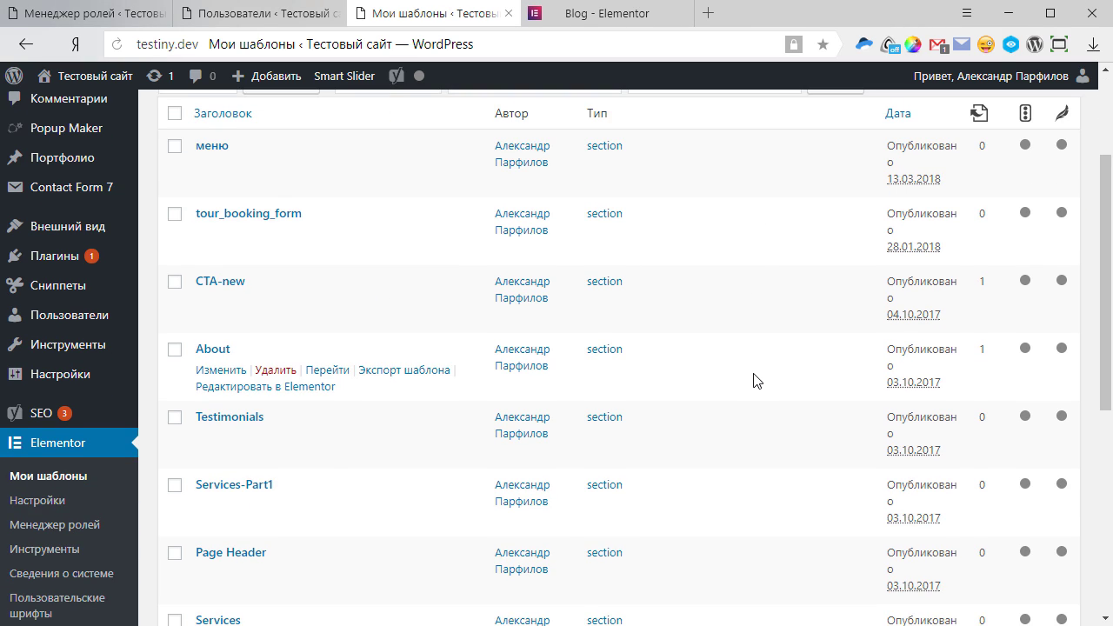
pyautogui.scroll(-1, 744, 374)
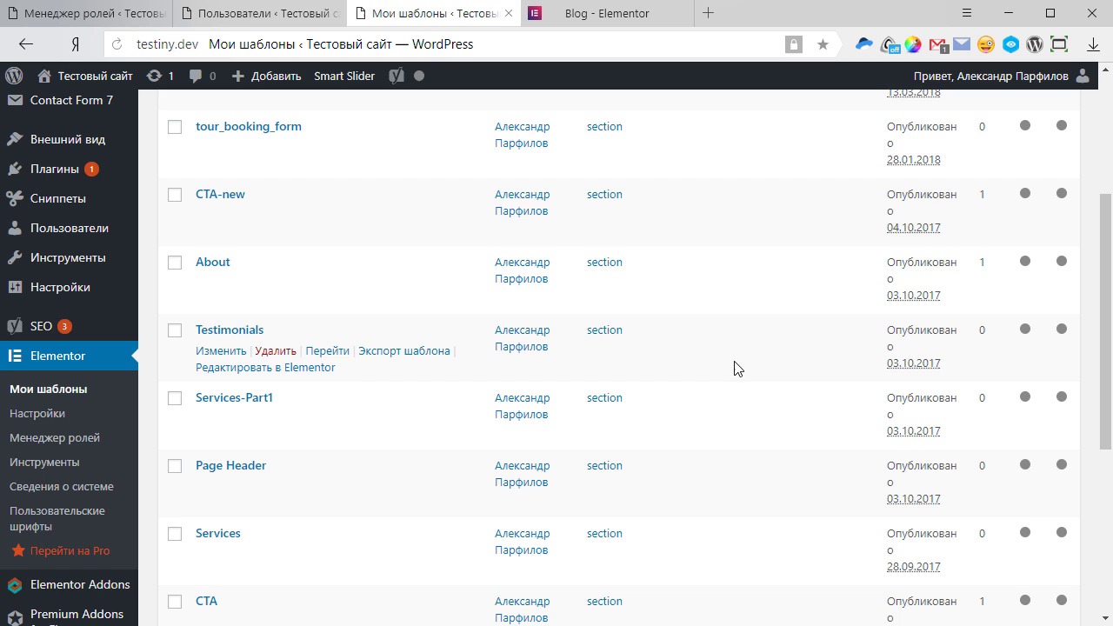
pyautogui.middleClick(311, 375)
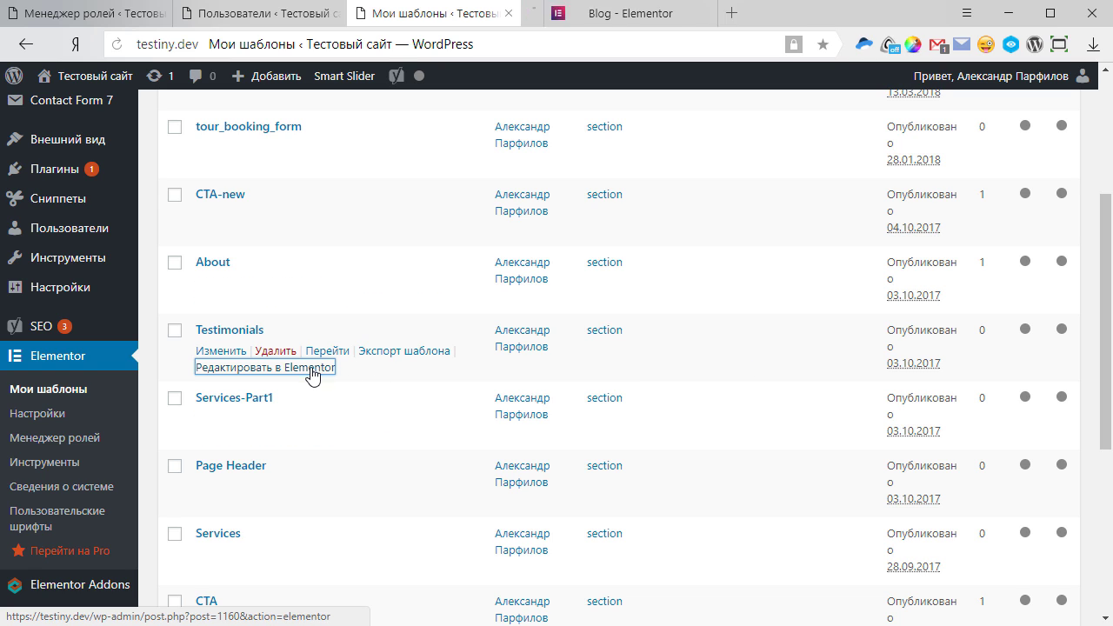
pyautogui.click(585, 20)
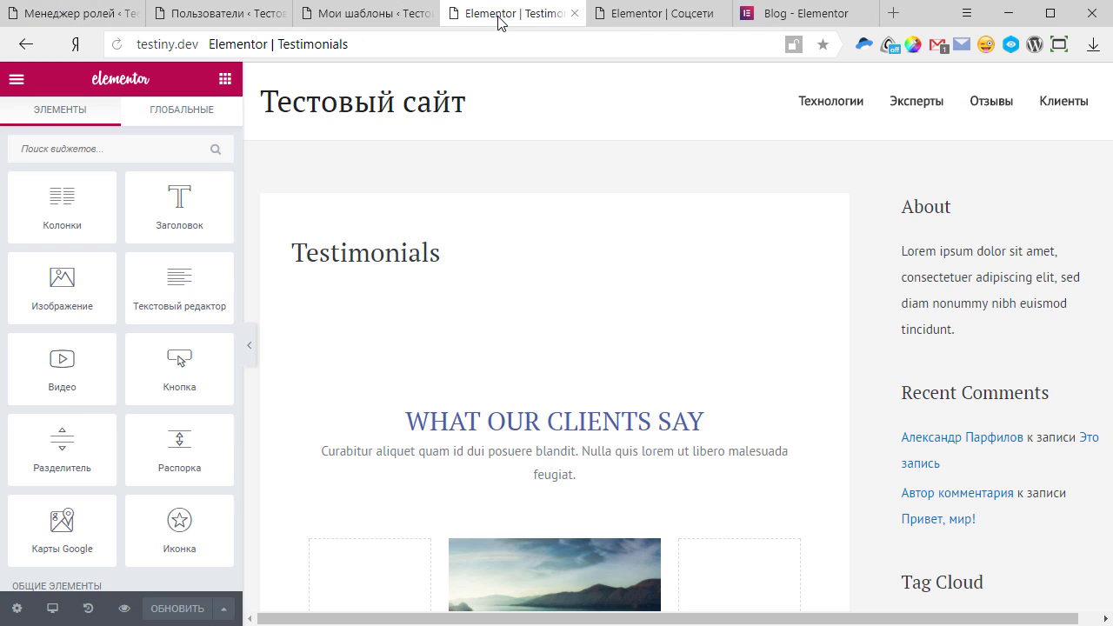
pyautogui.scroll(-2, 673, 249)
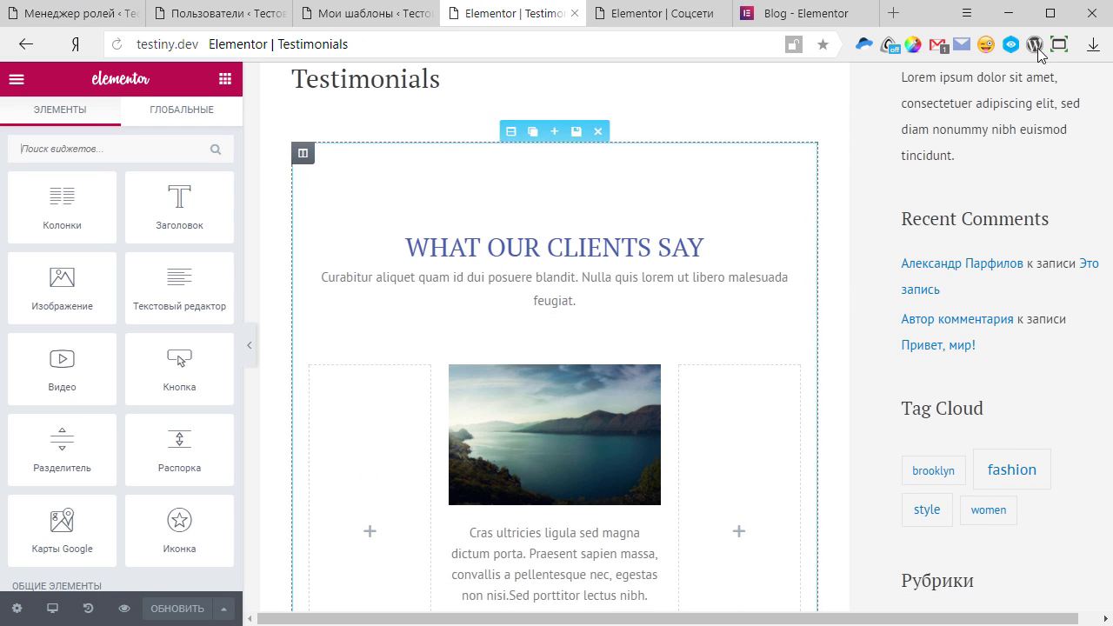
# - Review the Content templates in the "Мои шаблоны" list and switch to the editor of the "Соцсети" page template
pyautogui.click(365, 13)
pyautogui.scroll(-2, 434, 182)
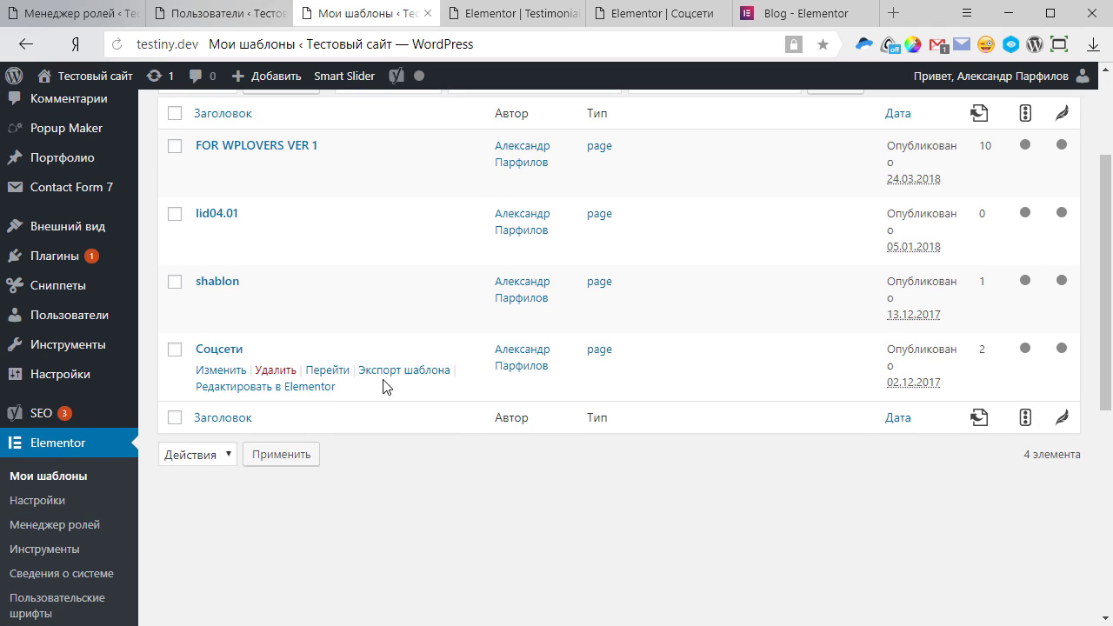
pyautogui.scroll(2, 296, 365)
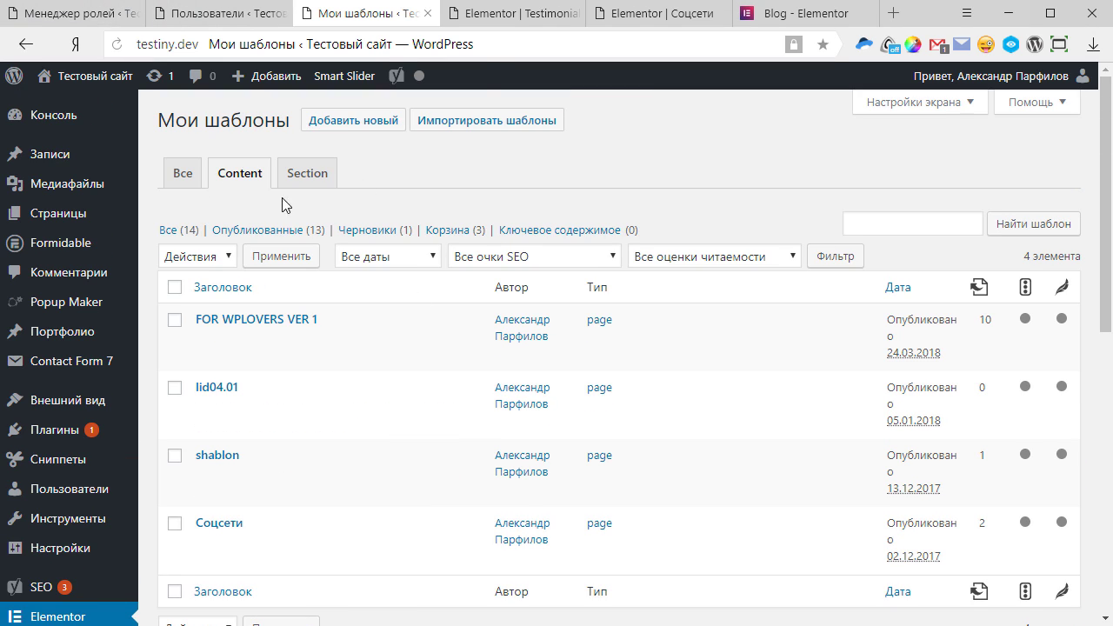
pyautogui.click(623, 24)
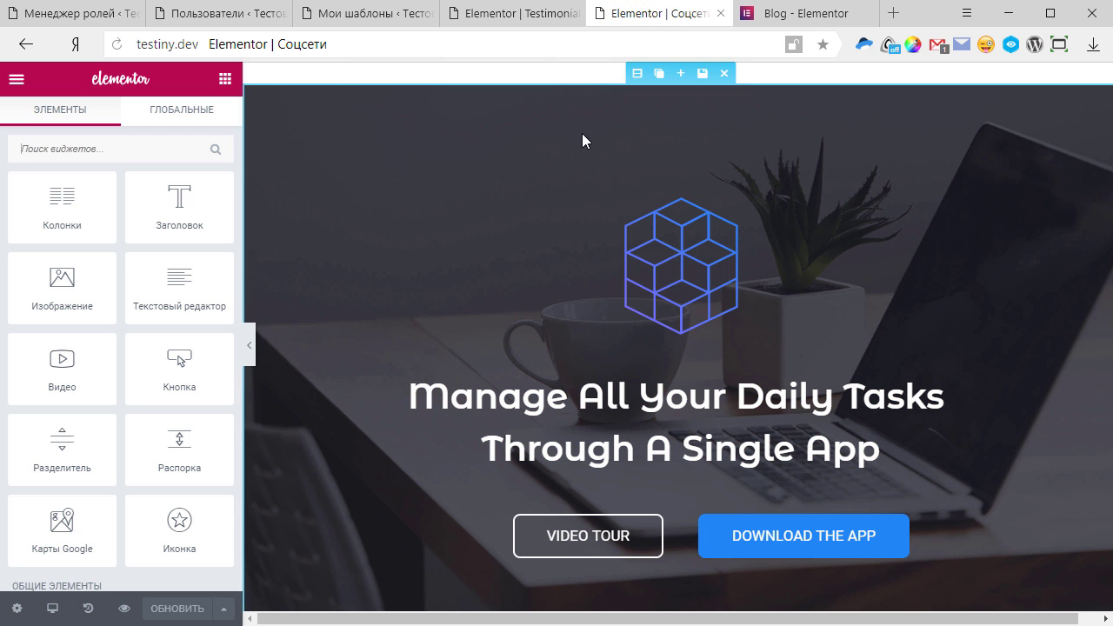
# - Compare the basic document settings of the Testimonials section template with those of the "Соцсети" page template
pyautogui.click(510, 17)
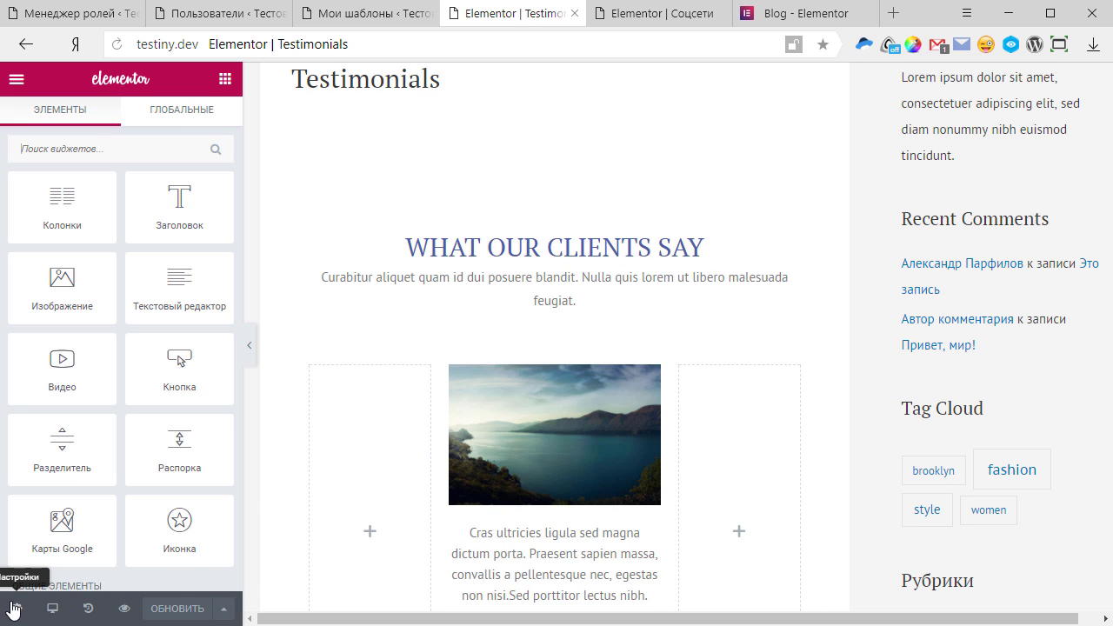
pyautogui.click(16, 609)
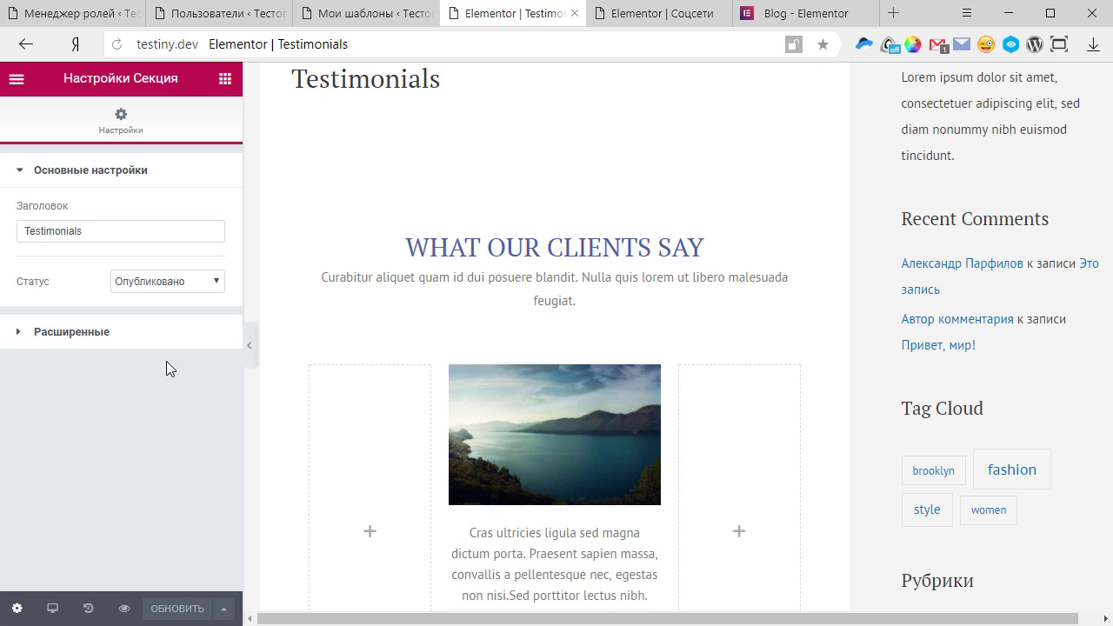
pyautogui.click(616, 14)
pyautogui.click(16, 608)
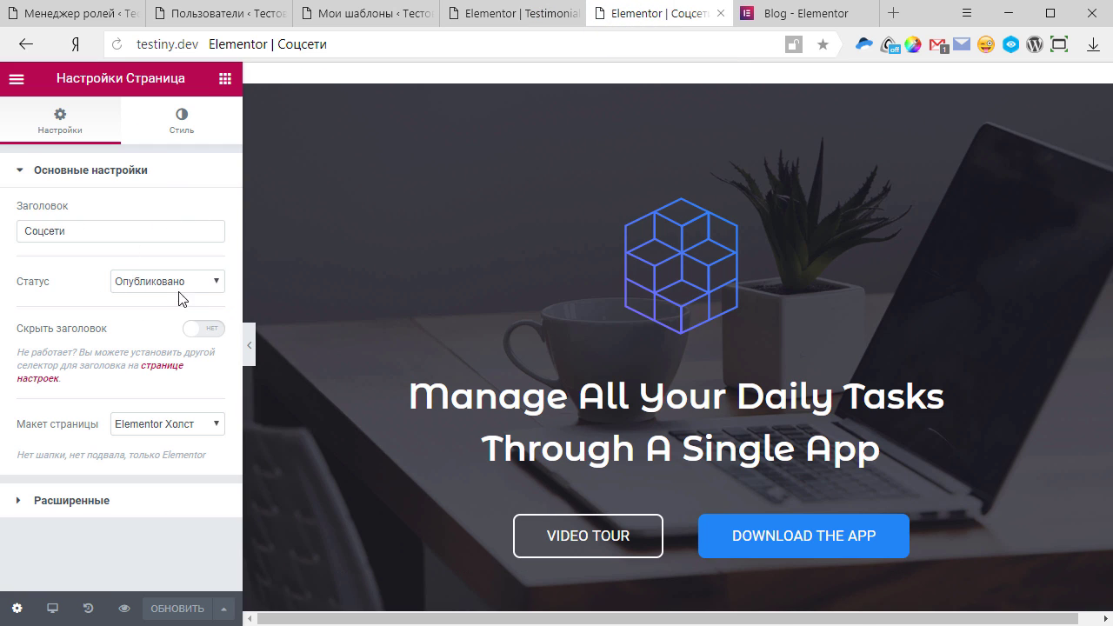
# - Compare the Testimonials template's advanced settings with the style settings of the "Соцсети" page template
pyautogui.click(333, 14)
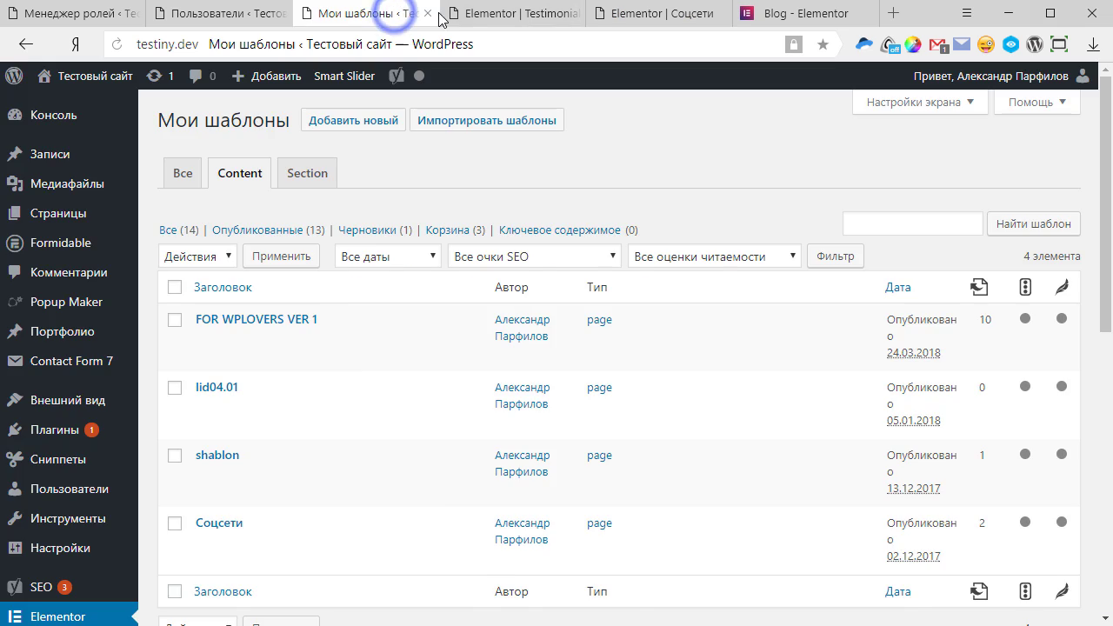
pyautogui.click(479, 14)
pyautogui.click(130, 338)
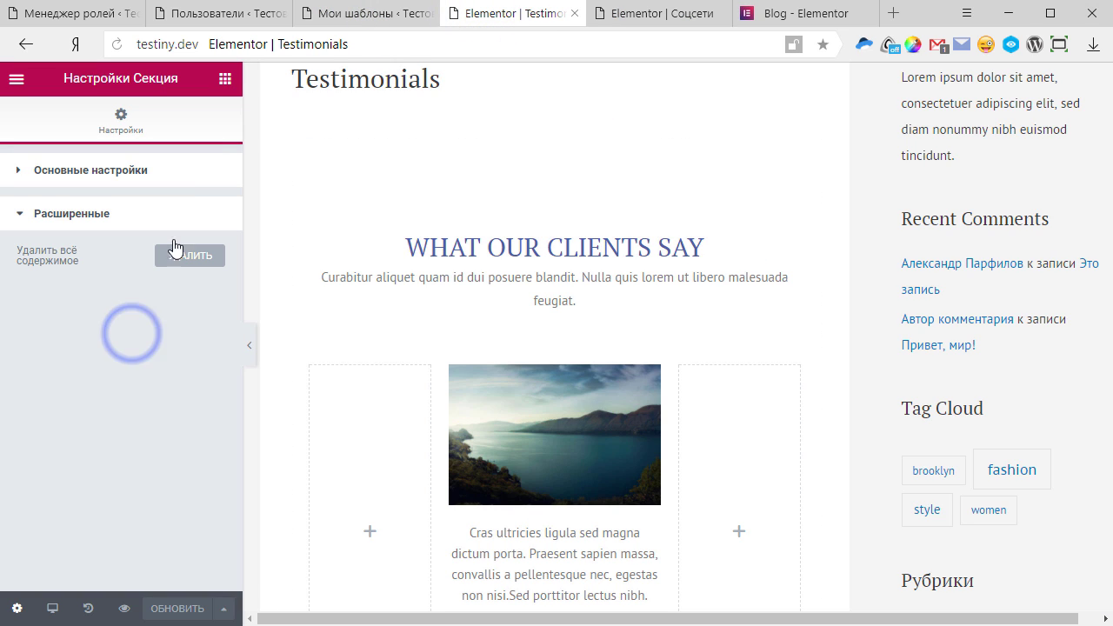
pyautogui.click(622, 26)
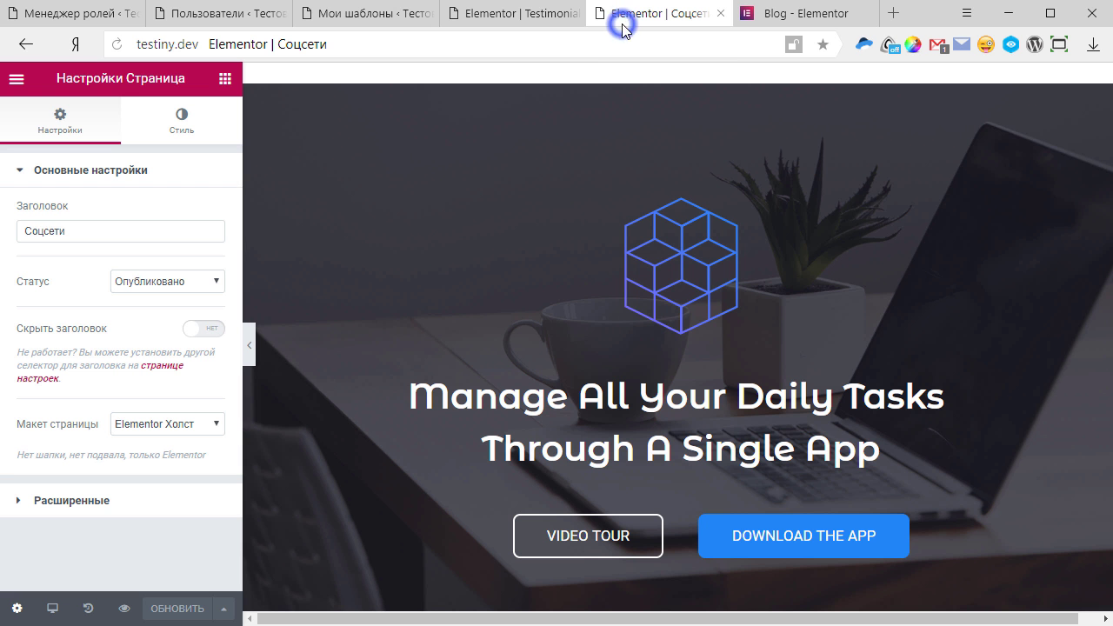
pyautogui.click(202, 123)
pyautogui.click(514, 15)
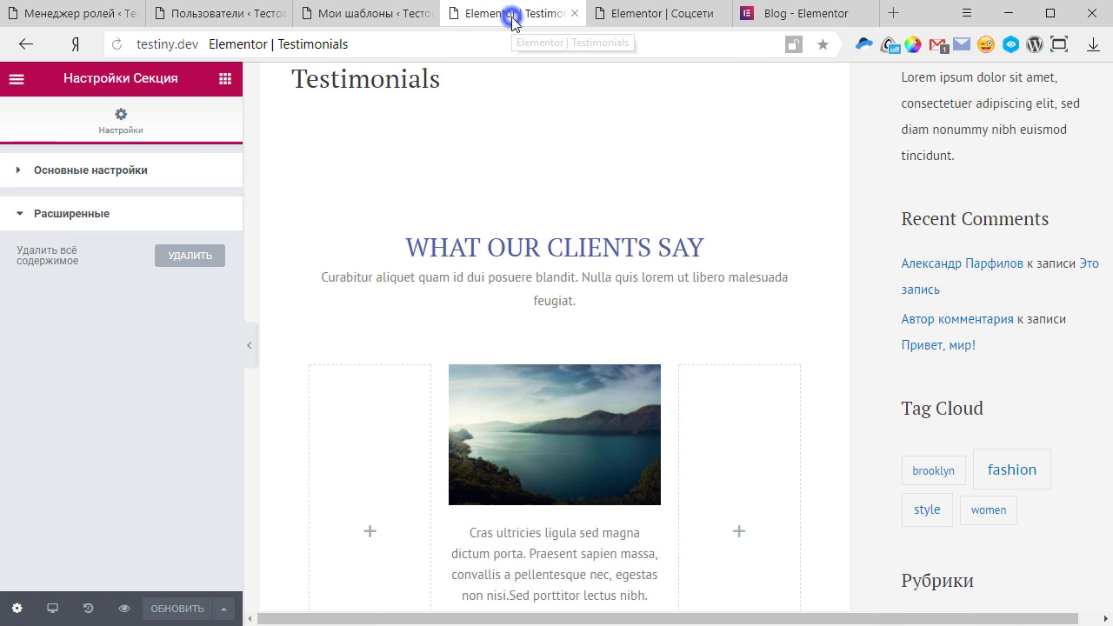
# - View the layout settings of the section in the Testimonials template, close that editor and return to the general settings of "Соцсети"
pyautogui.moveTo(360, 197)
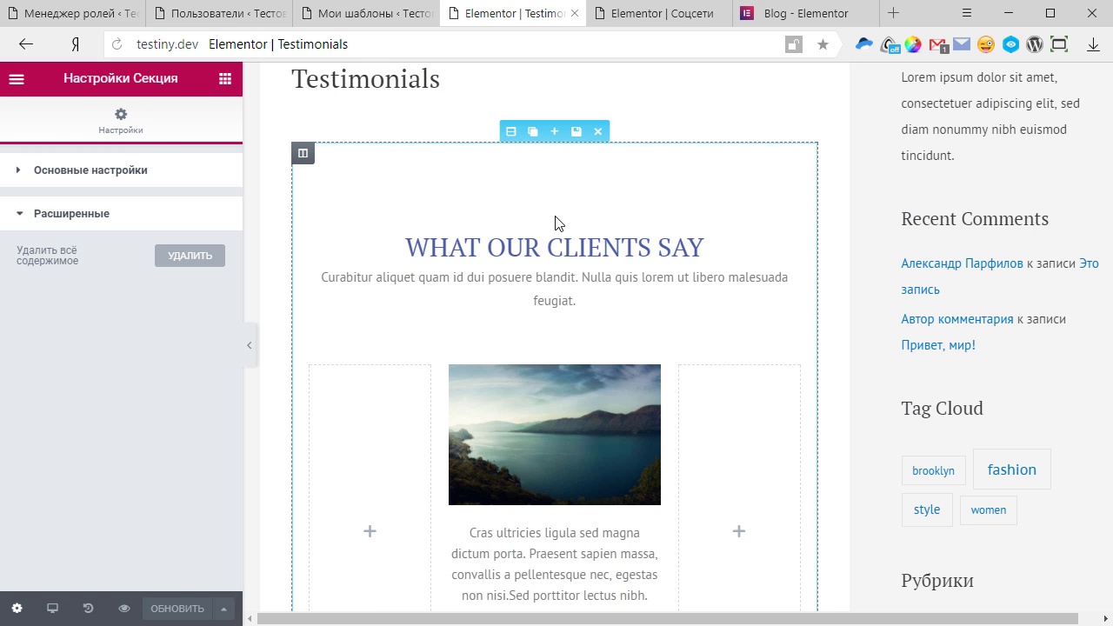
pyautogui.click(512, 131)
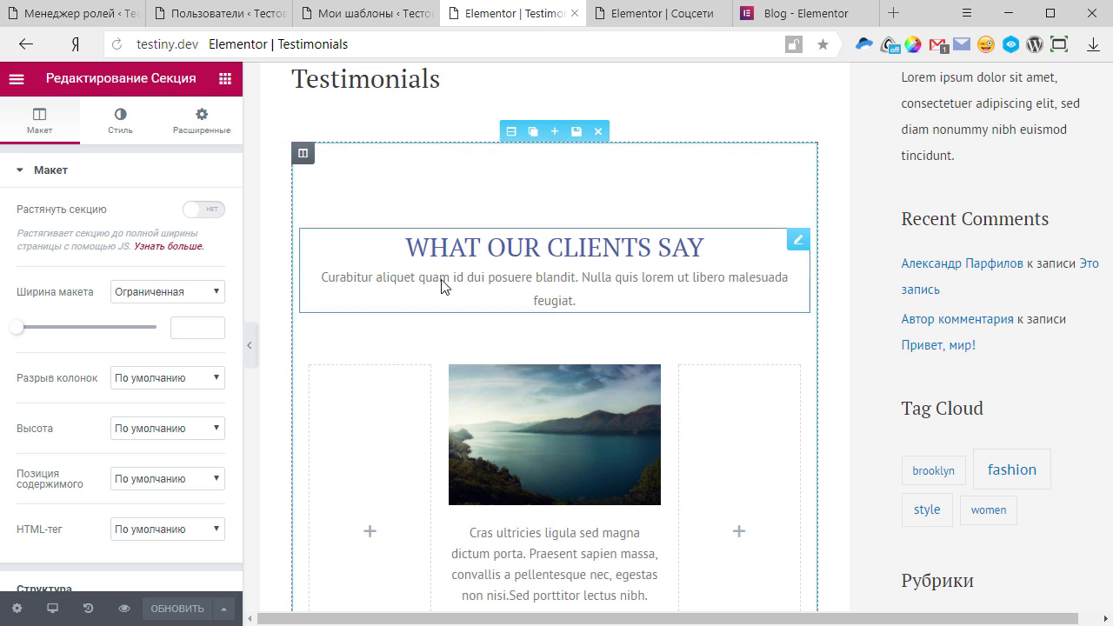
pyautogui.click(573, 13)
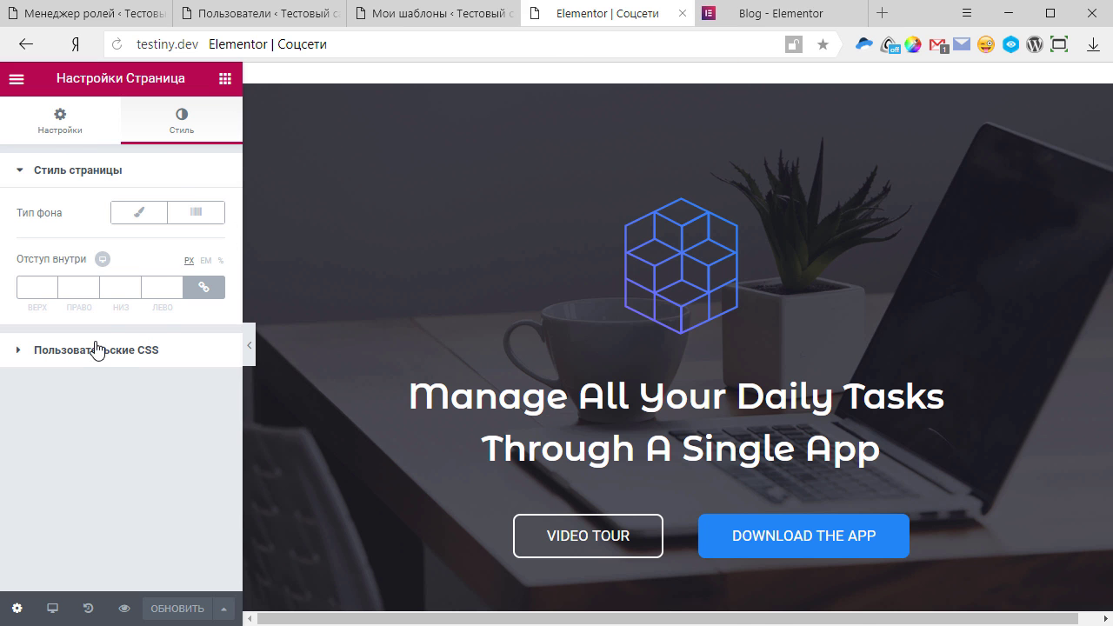
pyautogui.click(60, 132)
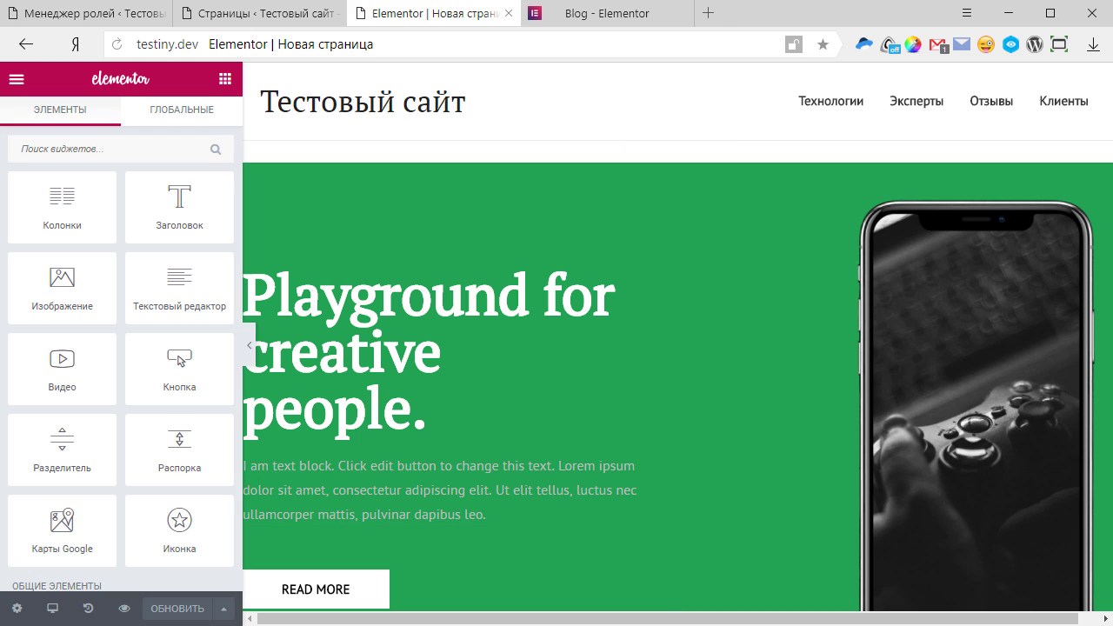
# - View the Elementor page settings of "Новая страница", exit to the WordPress page editor and examine its featured image block
pyautogui.click(17, 608)
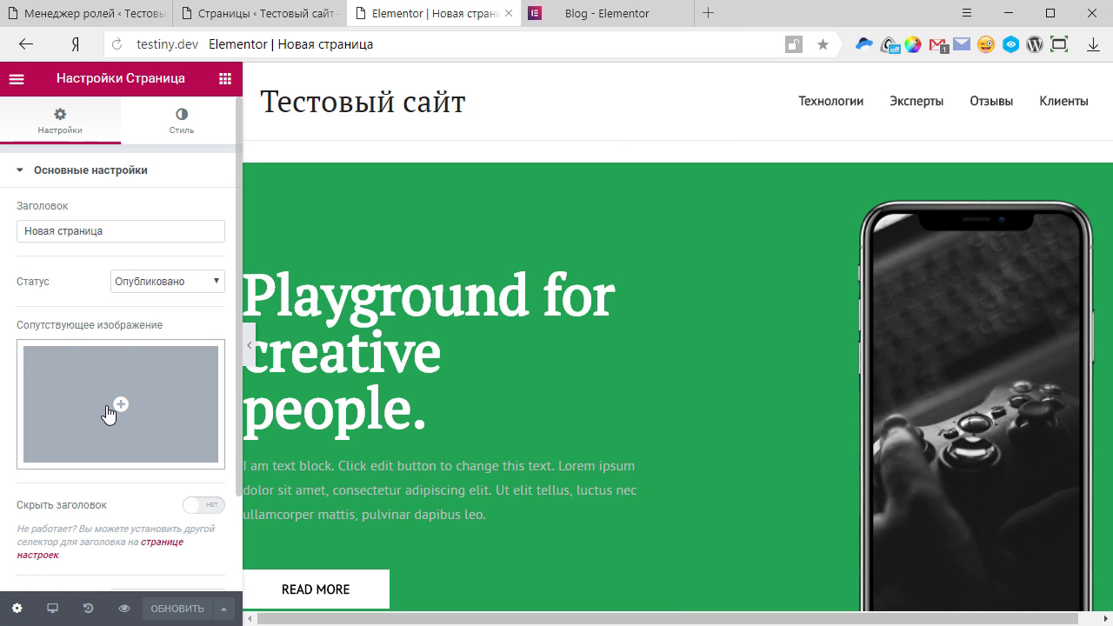
pyautogui.click(15, 78)
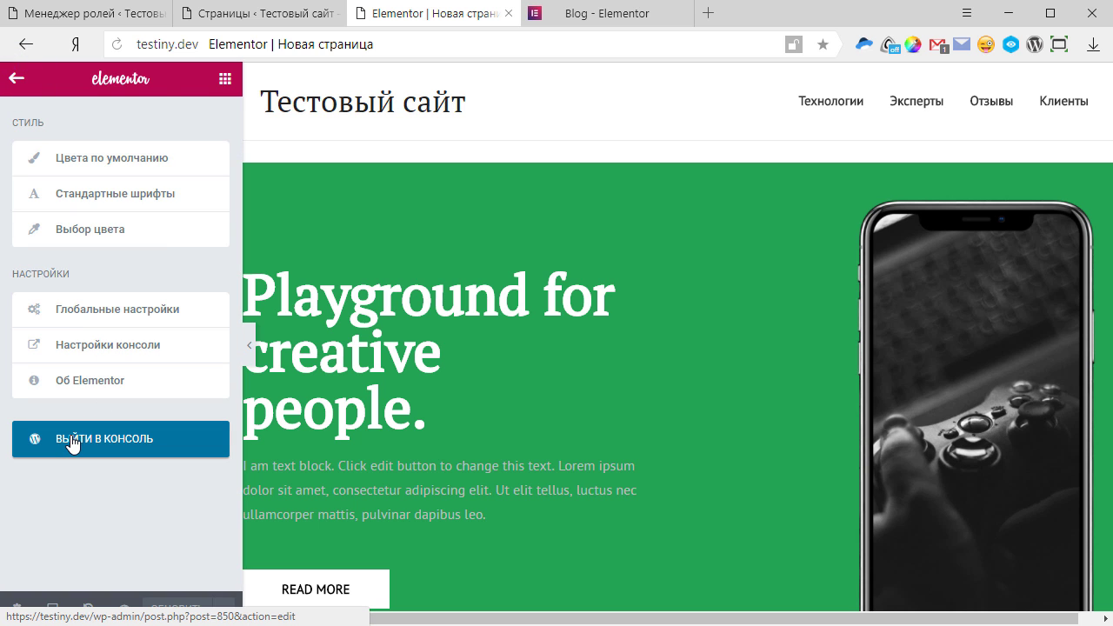
pyautogui.click(142, 437)
pyautogui.scroll(-3, 957, 539)
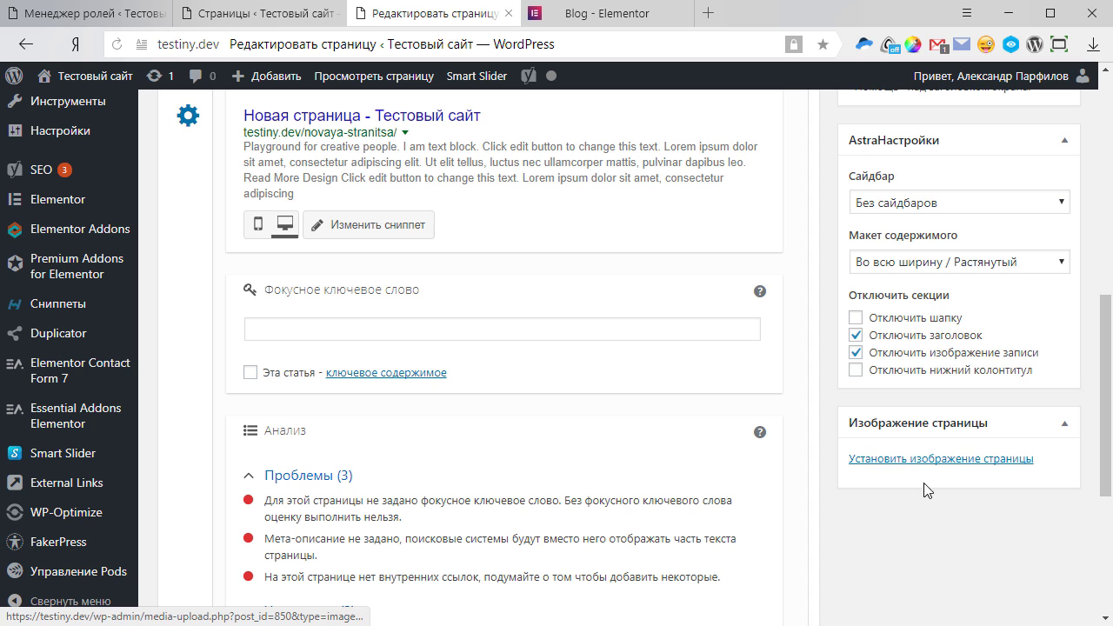
pyautogui.scroll(1, 912, 479)
pyautogui.scroll(8, 785, 442)
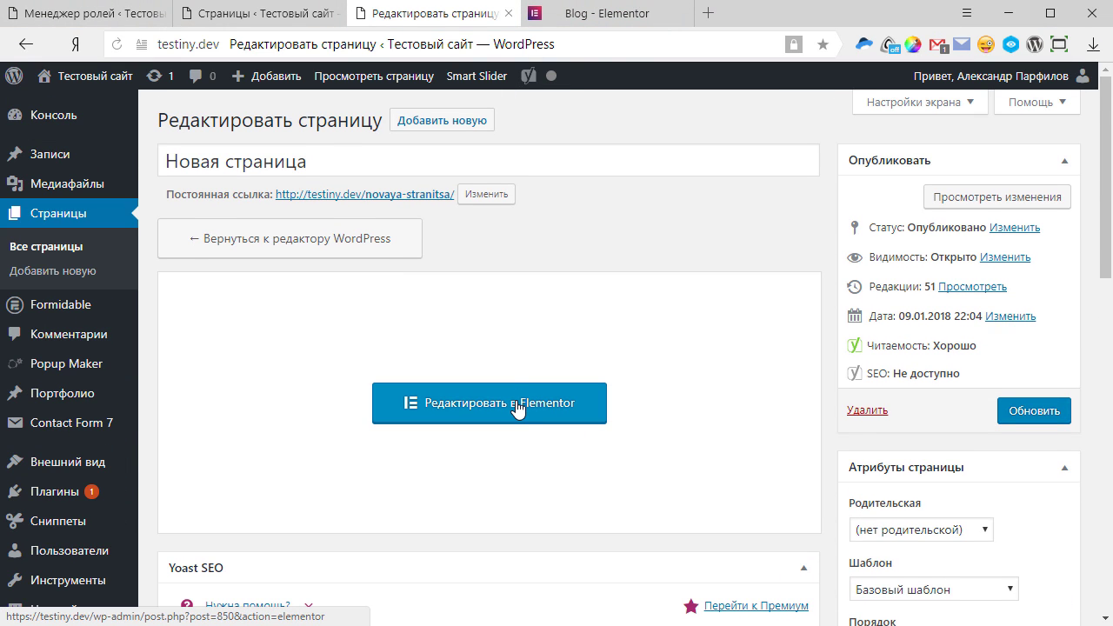
# - Reopen "Новая страница" in Elementor and set the desktop monitor photo from the media library as its featured image
pyautogui.click(516, 405)
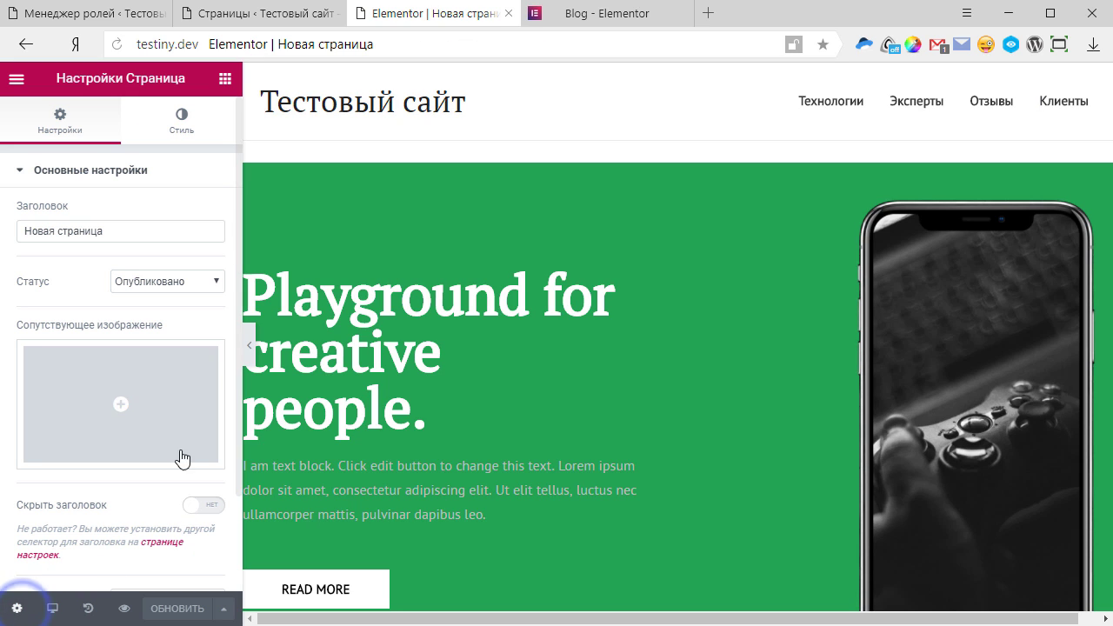
pyautogui.click(120, 404)
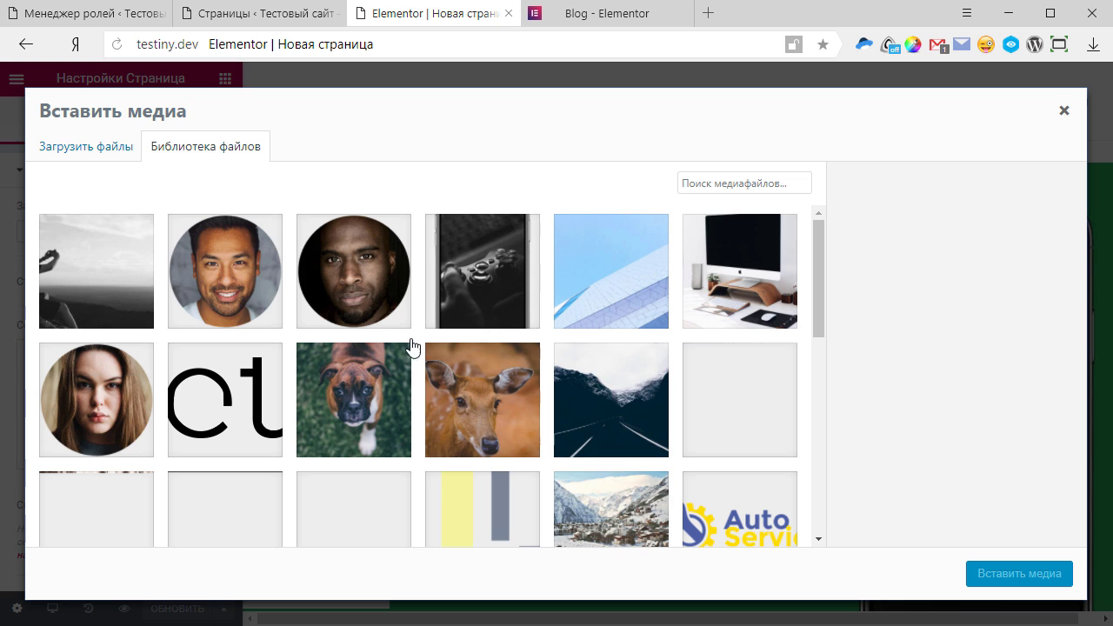
pyautogui.click(733, 287)
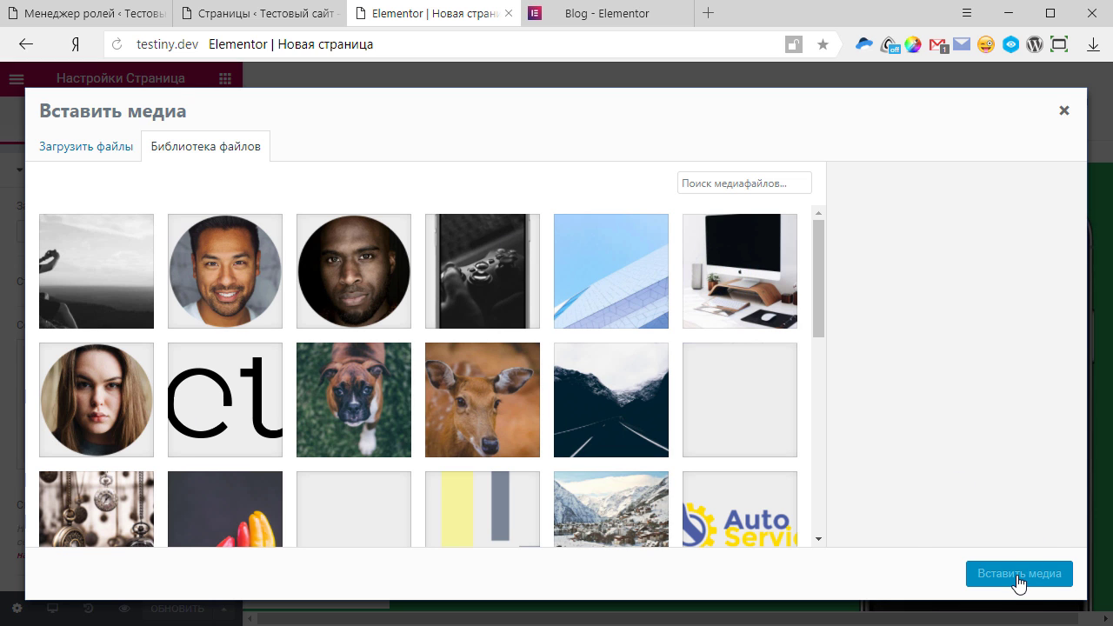
pyautogui.click(1011, 577)
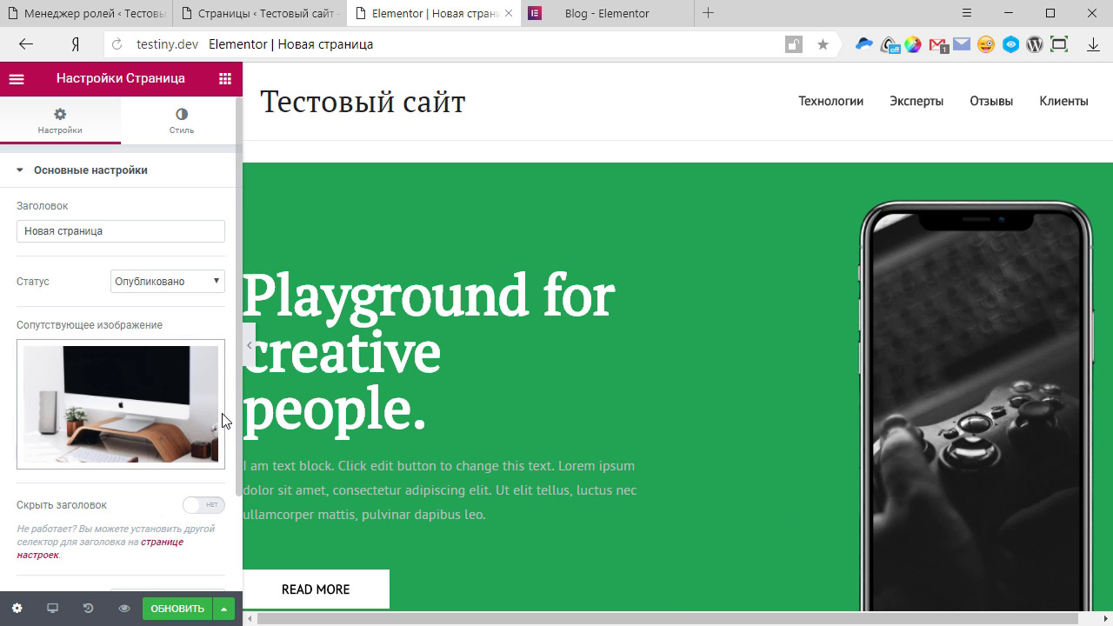
pyautogui.scroll(-2, 183, 404)
pyautogui.scroll(-1, 182, 405)
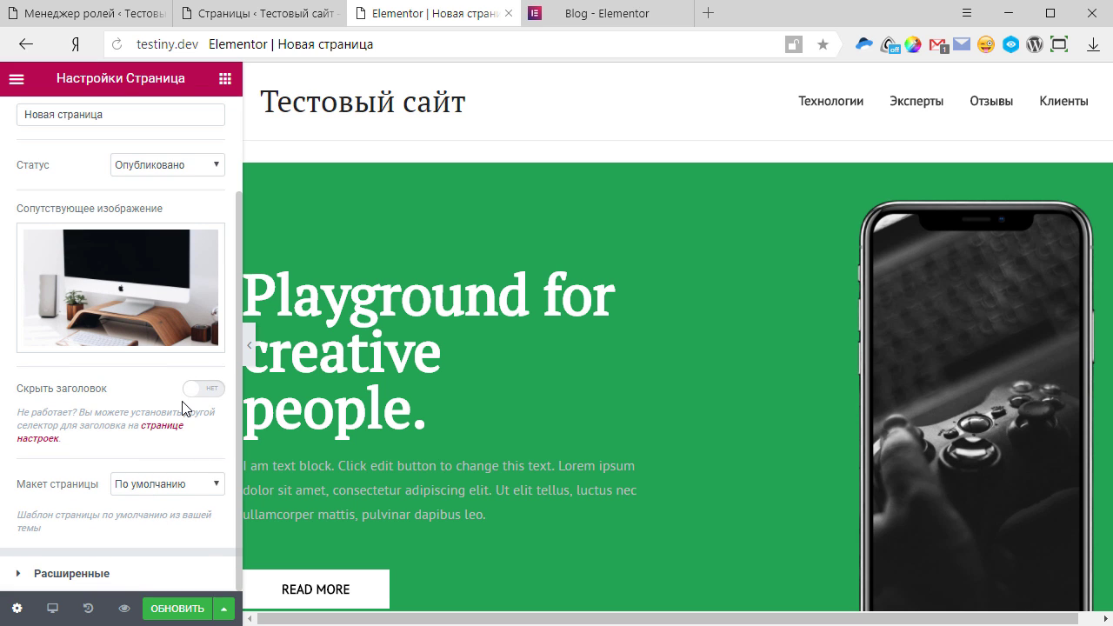
# - Add a new section with six equal columns to "Новая страница"
pyautogui.scroll(-6, 570, 326)
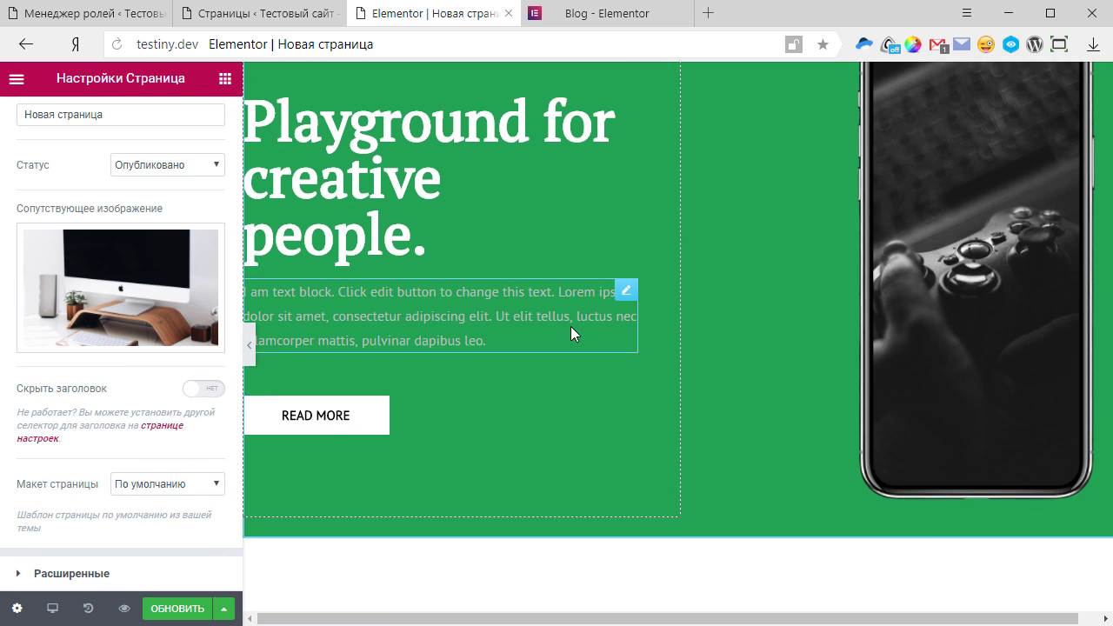
pyautogui.scroll(3, 831, 244)
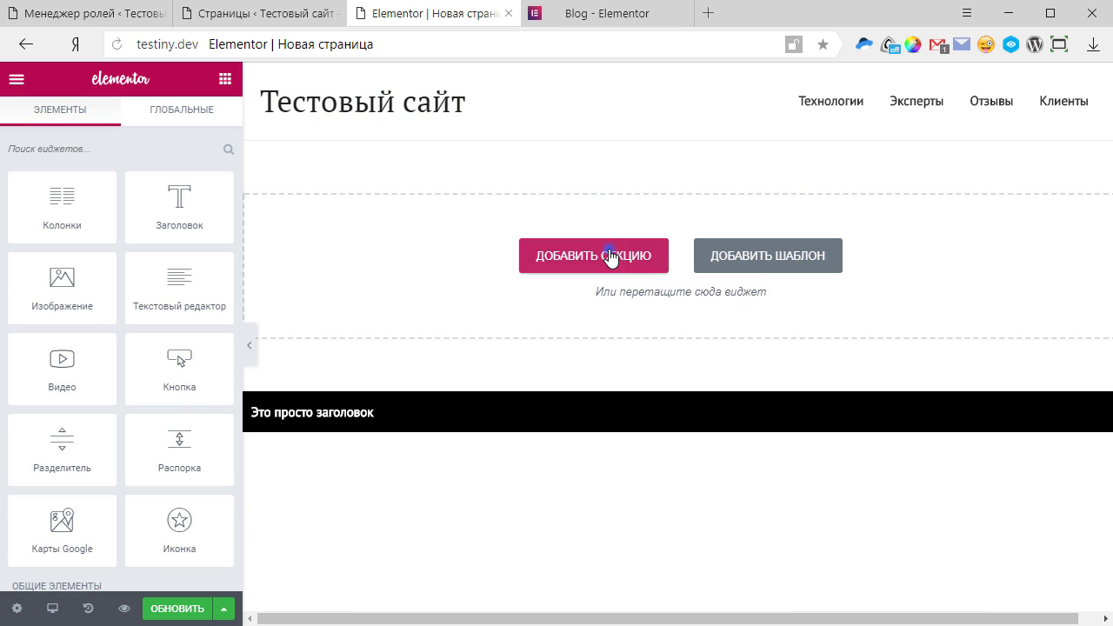
pyautogui.click(608, 254)
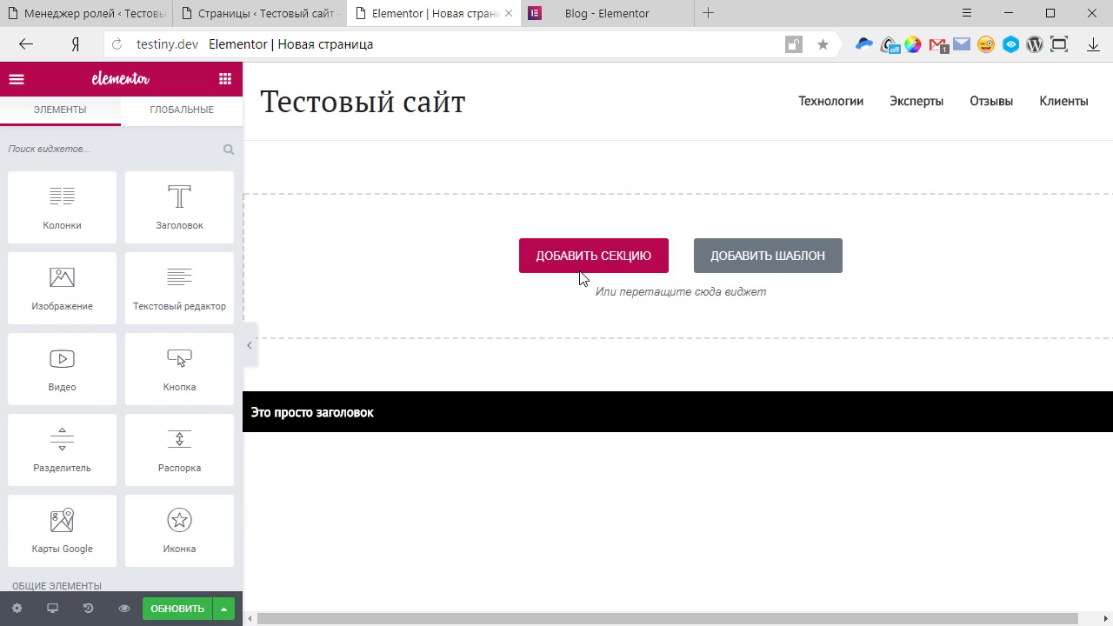
pyautogui.click(579, 266)
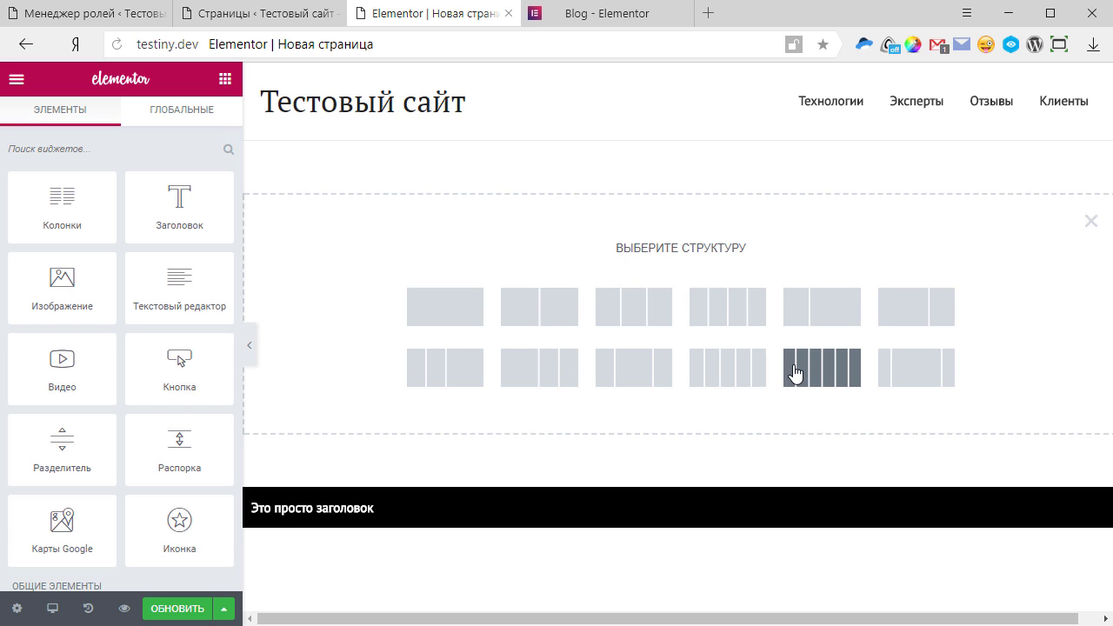
pyautogui.click(805, 373)
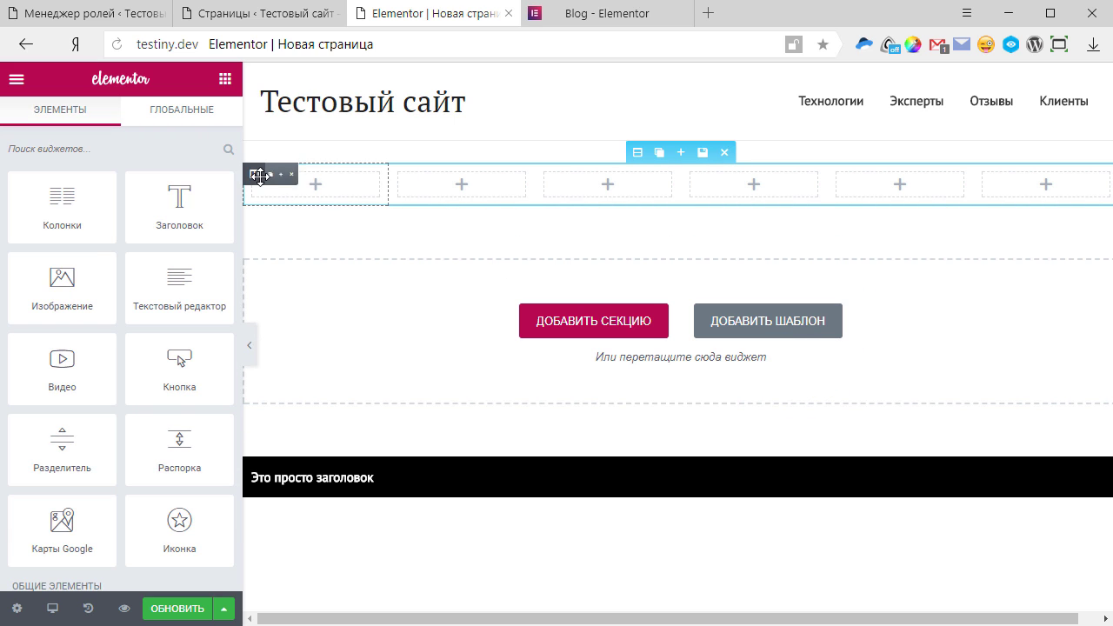
# - Open the first column's layout settings and narrow that column to about 3% of the section width
pyautogui.click(253, 174)
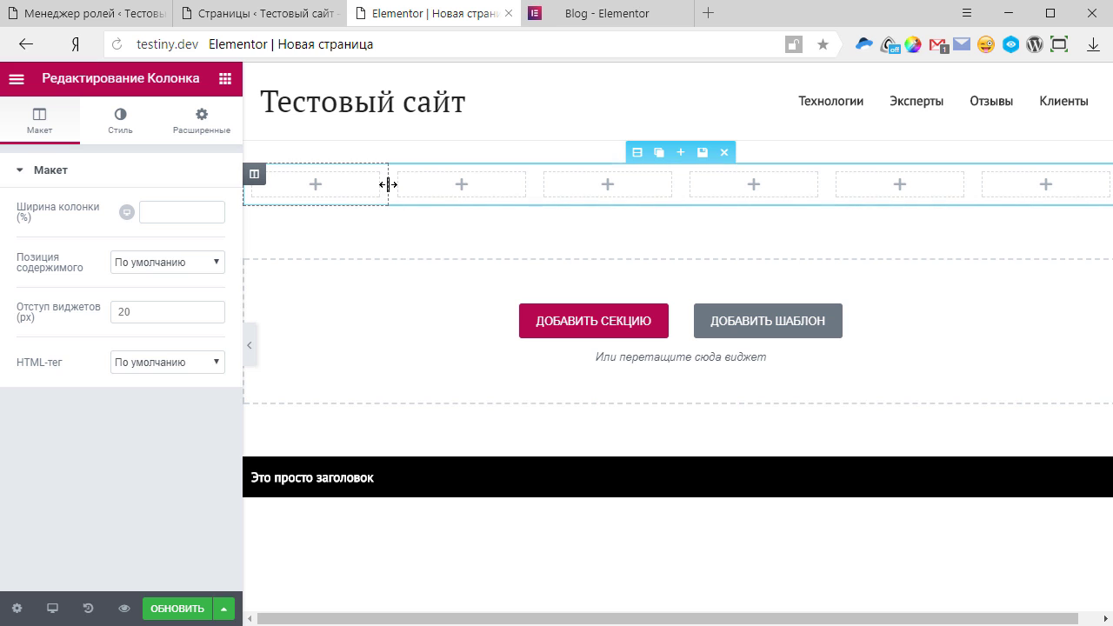
pyautogui.moveTo(385, 184); pyautogui.dragTo(318, 185)
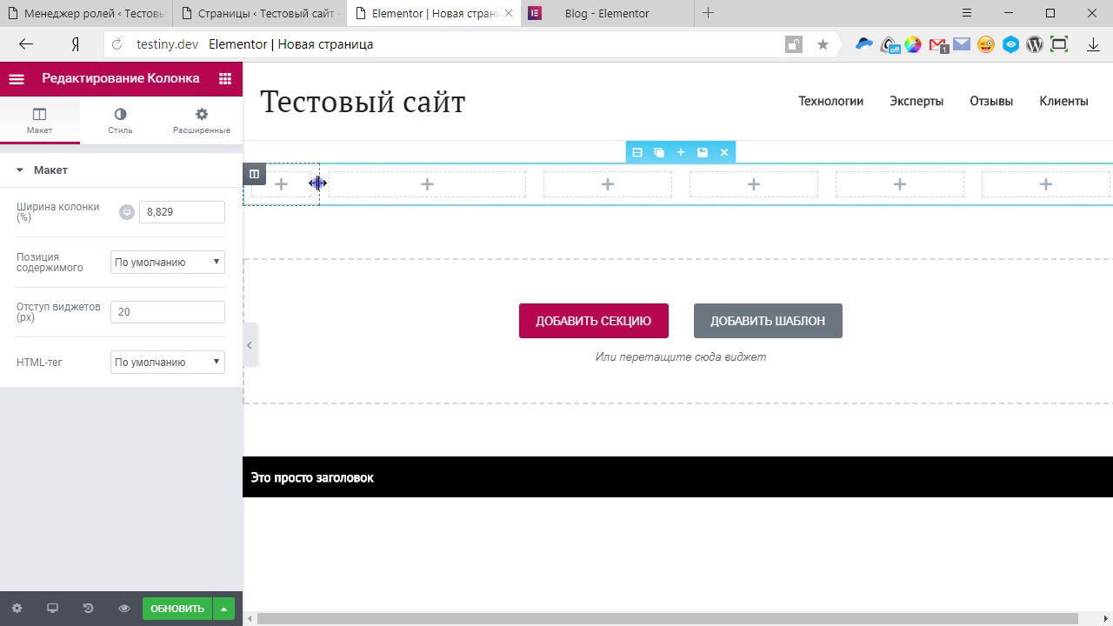
pyautogui.moveTo(318, 183); pyautogui.dragTo(269, 185)
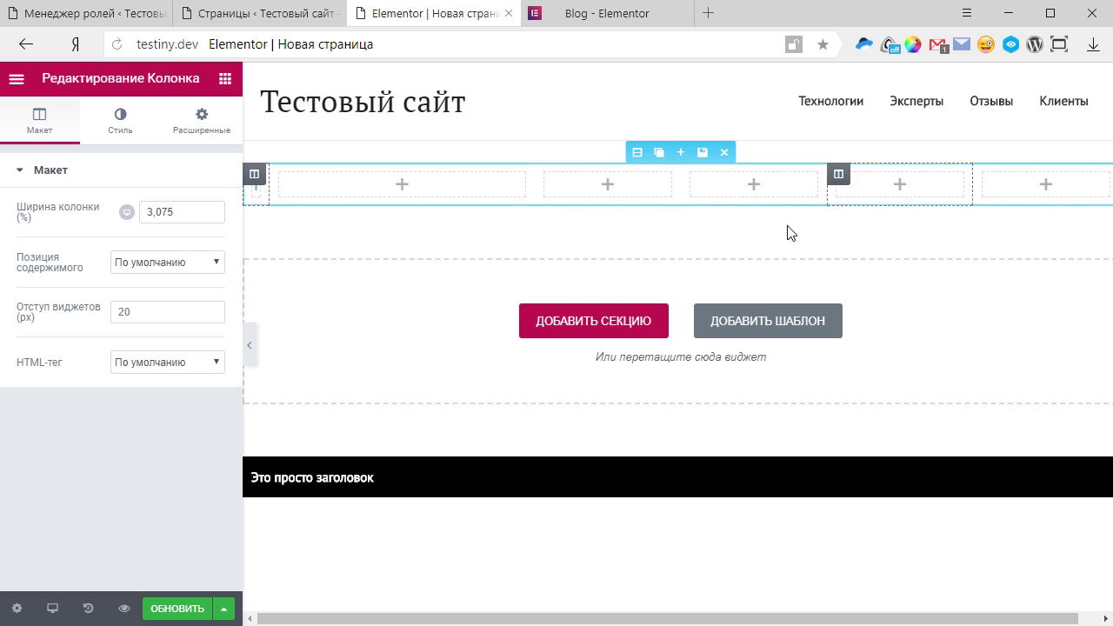
pyautogui.moveTo(269, 191); pyautogui.dragTo(271, 192)
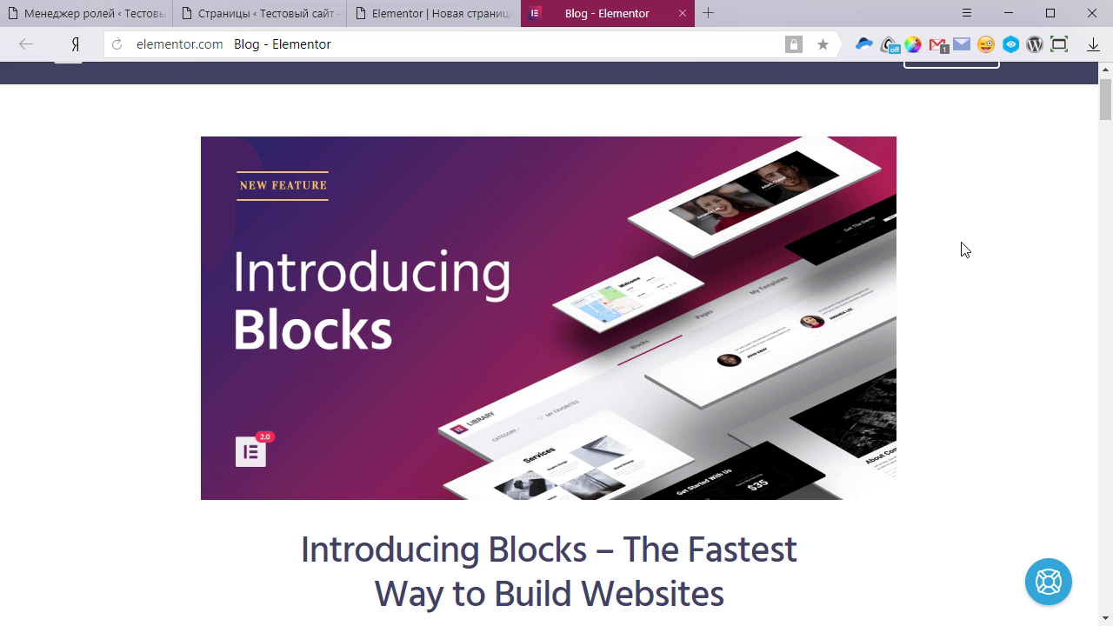